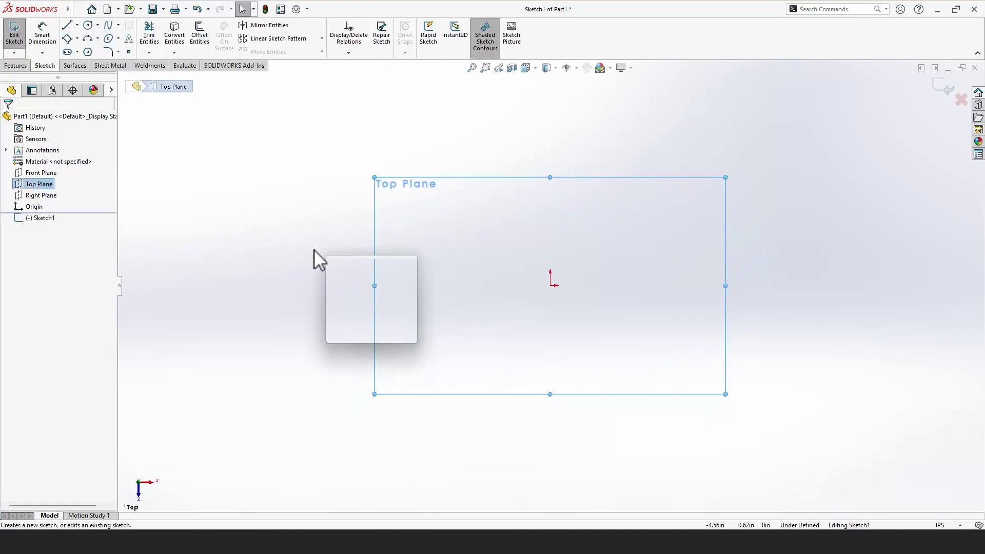
- Draw a circle centred on the origin in the Top Plane sketch
{"action": "left_click", "coordinate": [387, 288]}
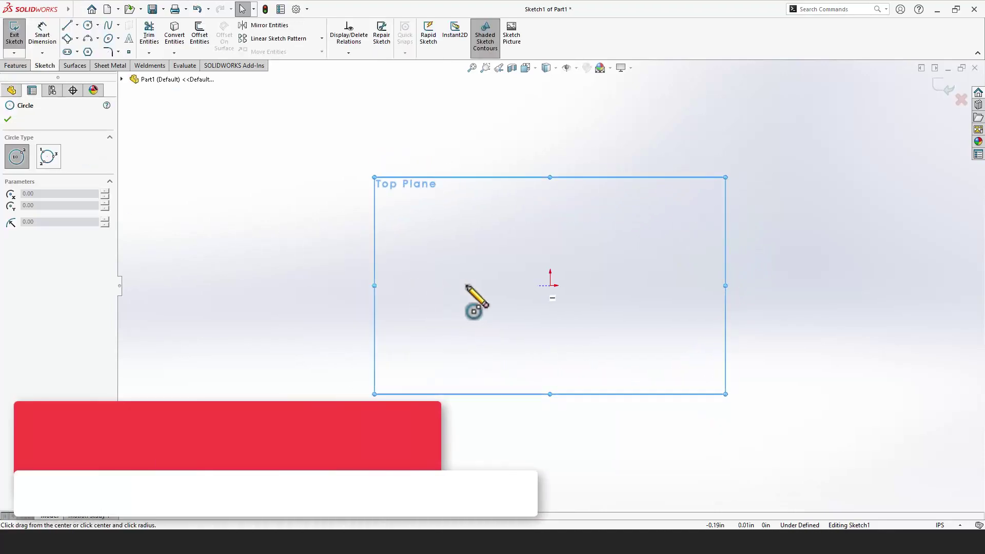
{"action": "left_click", "coordinate": [550, 286]}
{"action": "left_click", "coordinate": [655, 225]}
- Dimension the circle's diameter to 4 in
{"action": "key", "text": "s"}
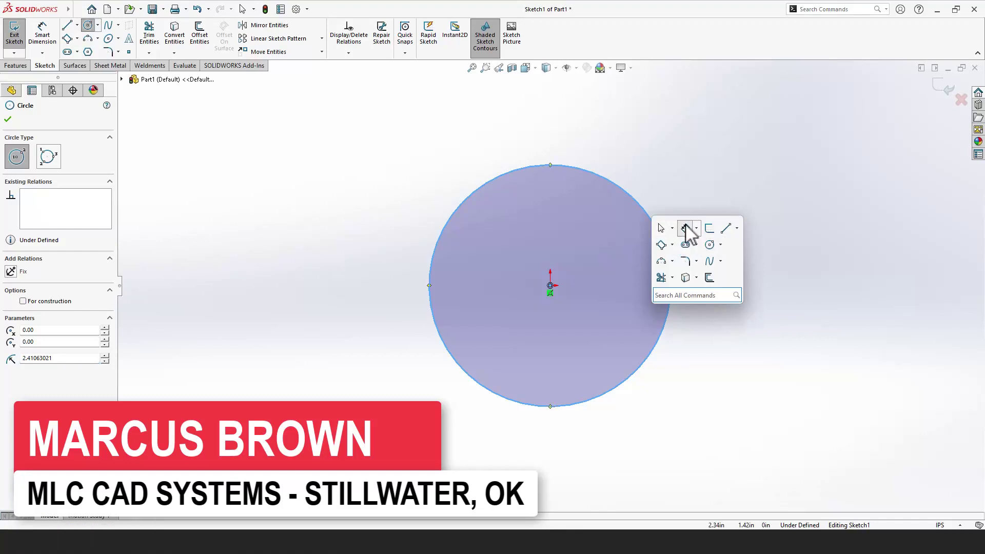
{"action": "left_click", "coordinate": [684, 228]}
{"action": "left_click", "coordinate": [654, 220]}
{"action": "left_click", "coordinate": [731, 149]}
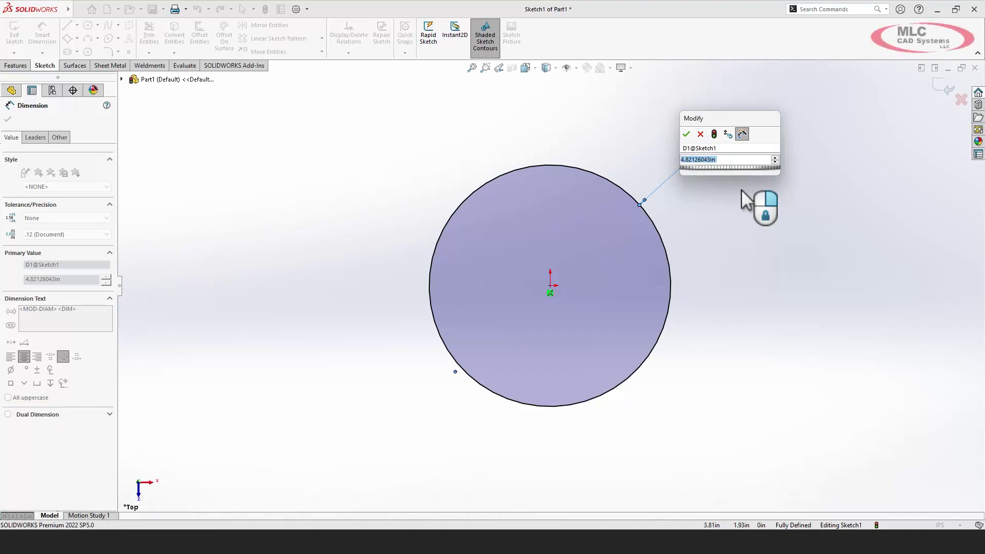
{"action": "type", "text": "4"}
{"action": "key", "text": "Return"}
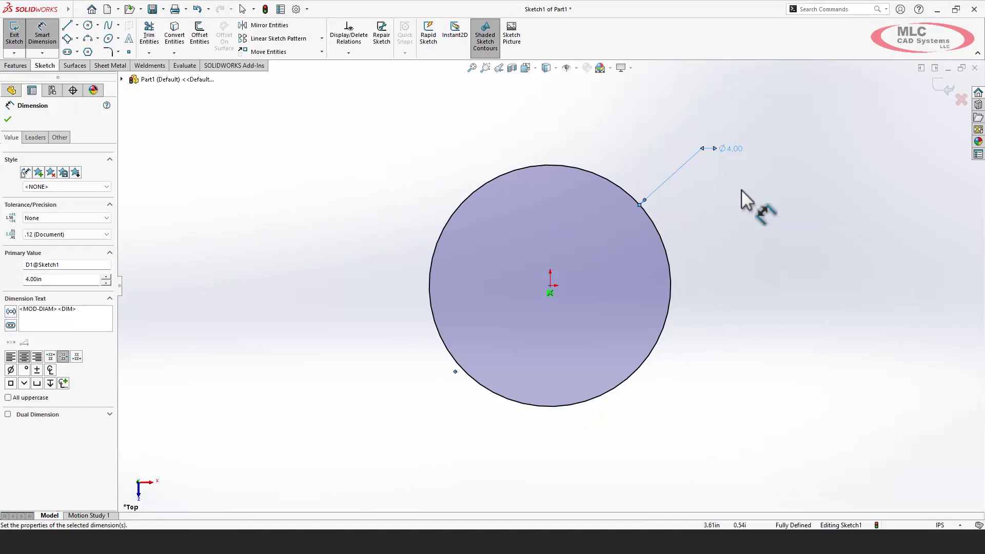
{"action": "middle_click_drag", "start_coordinate": [740, 189], "coordinate": [748, 205]}
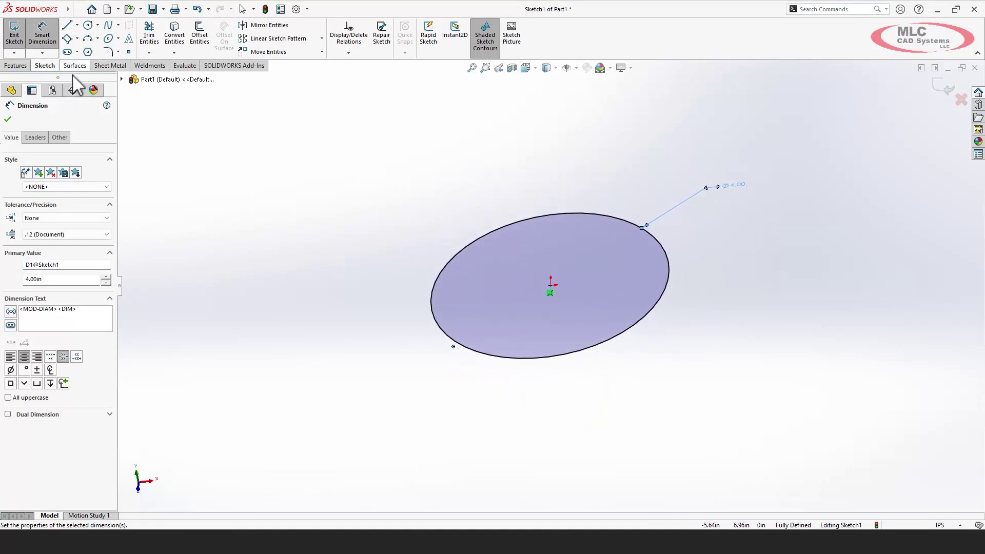
- Build Helix/Spiral1 on the 4 in circle with 1 in pitch and 3.75 revolutions
{"action": "left_click", "coordinate": [16, 65]}
{"action": "left_click", "coordinate": [435, 52]}
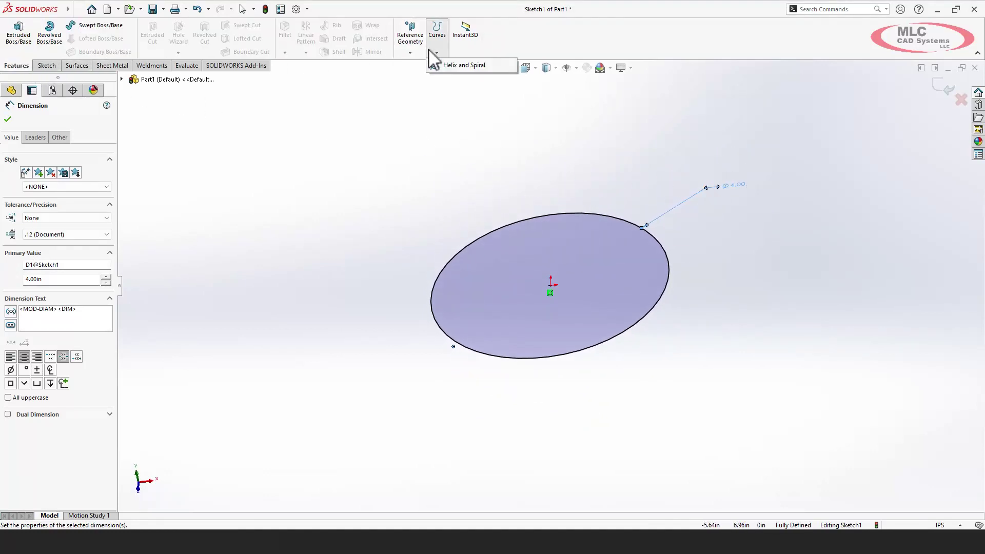
{"action": "left_click", "coordinate": [448, 65]}
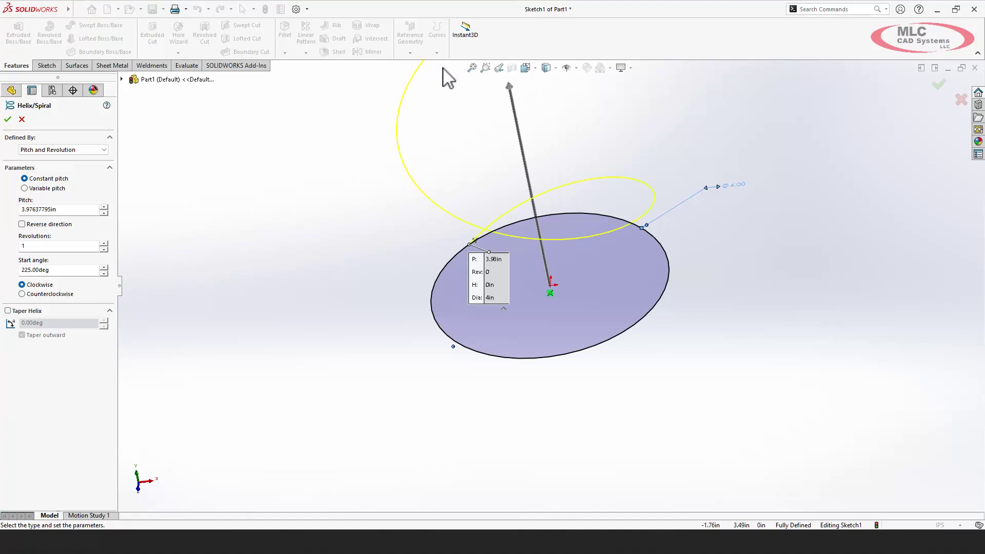
{"action": "middle_click_drag", "start_coordinate": [443, 73], "coordinate": [442, 66]}
{"action": "scroll", "coordinate": [443, 67], "scroll_direction": "up", "scroll_amount": 2}
{"action": "scroll", "coordinate": [359, 100], "scroll_direction": "down", "scroll_amount": 1}
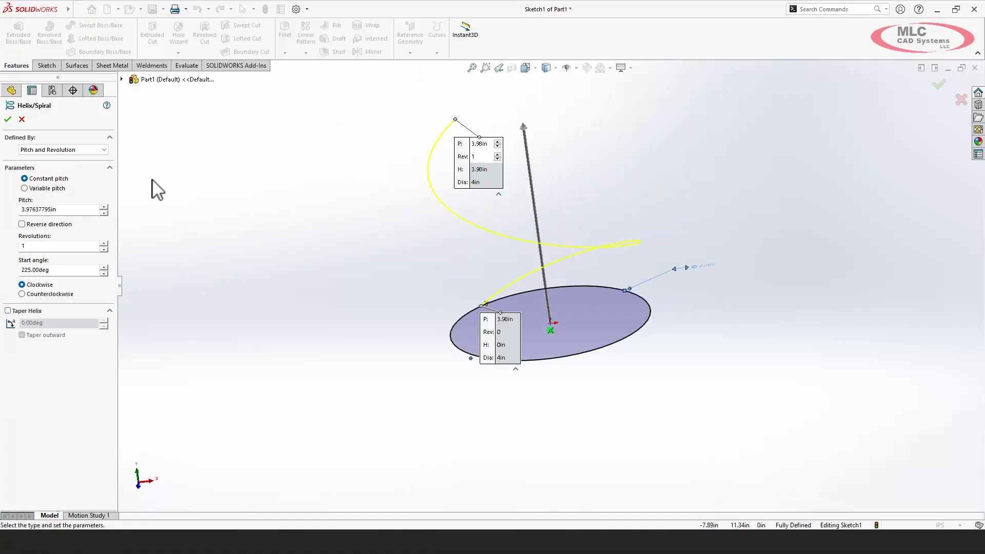
{"action": "left_click_drag", "start_coordinate": [73, 210], "coordinate": [3, 213]}
{"action": "type", "text": "1"}
{"action": "key", "text": "Return"}
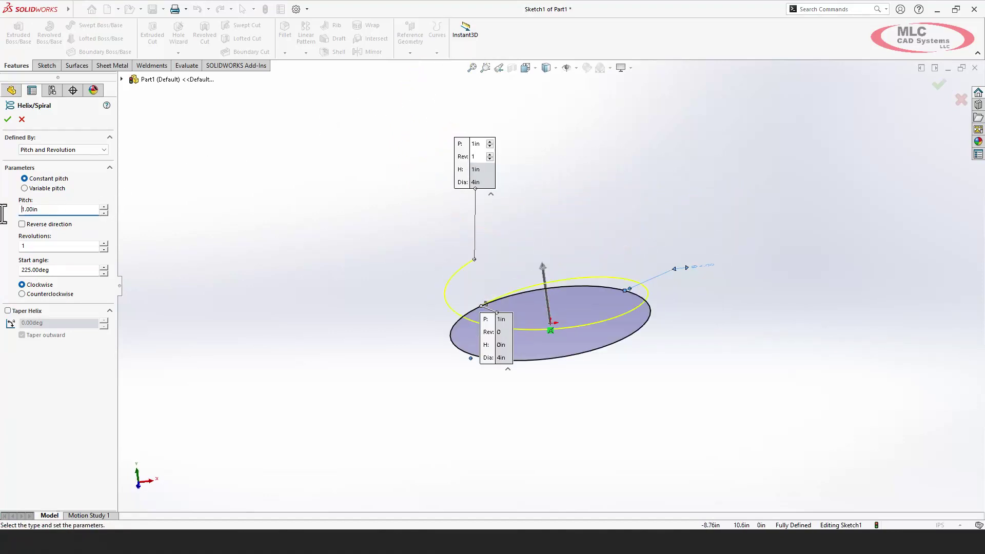
{"action": "left_click", "coordinate": [104, 245]}
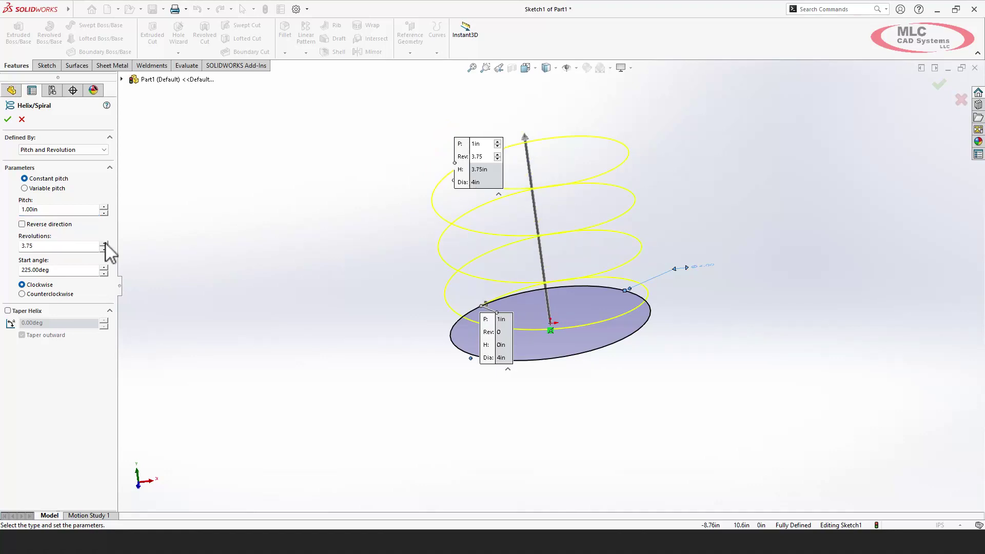
{"action": "left_click", "coordinate": [8, 120]}
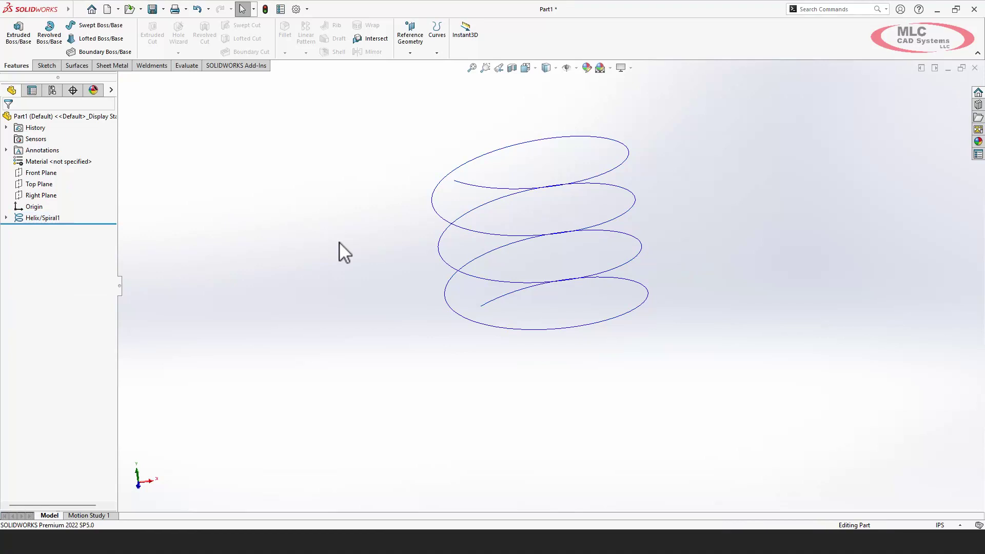
- Review the Helix/Spiral1 settings, then delete the feature and confirm, keeping Sketch1
{"action": "middle_click_drag", "start_coordinate": [339, 241], "coordinate": [338, 241]}
{"action": "key", "text": "Escape"}
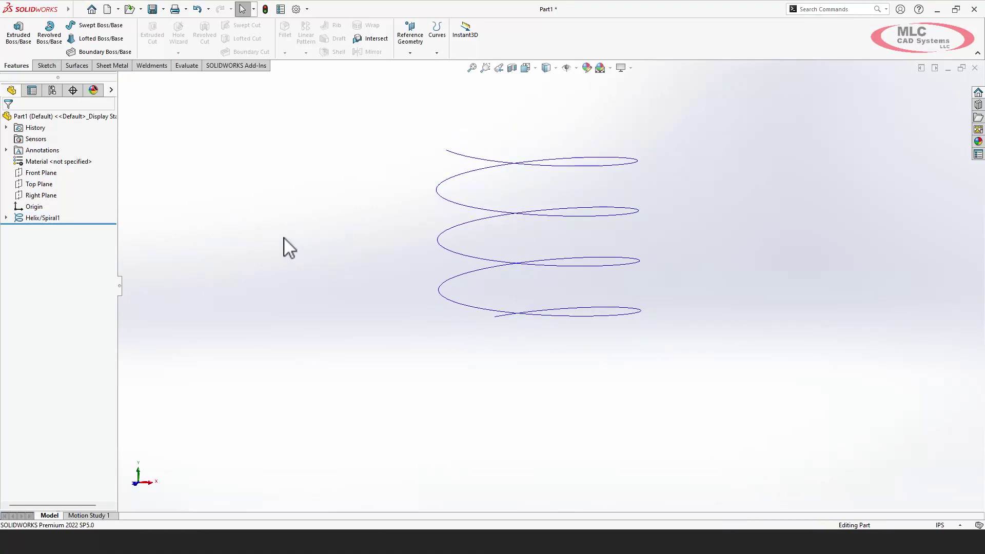
{"action": "left_click", "coordinate": [52, 219]}
{"action": "left_click", "coordinate": [61, 189]}
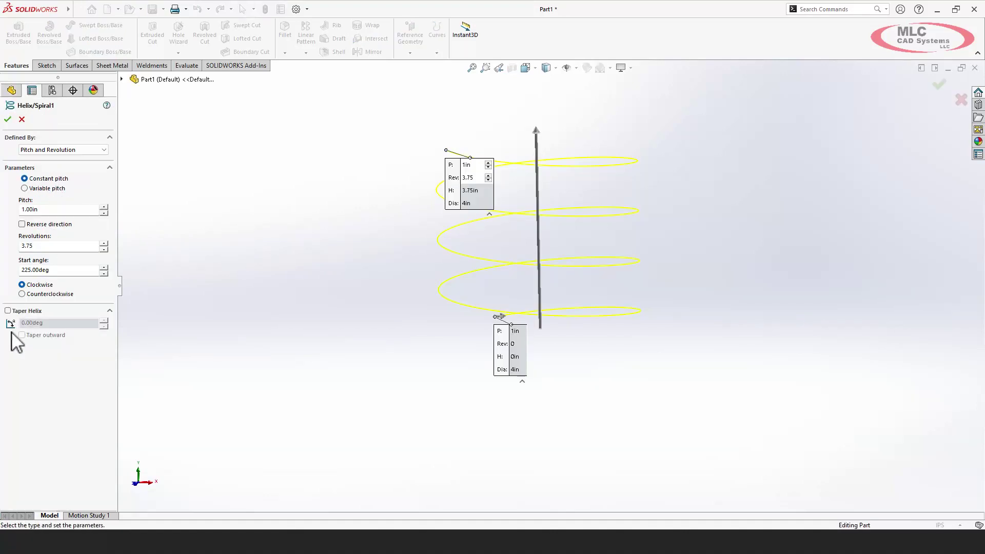
{"action": "left_click", "coordinate": [21, 119]}
{"action": "left_click", "coordinate": [32, 218]}
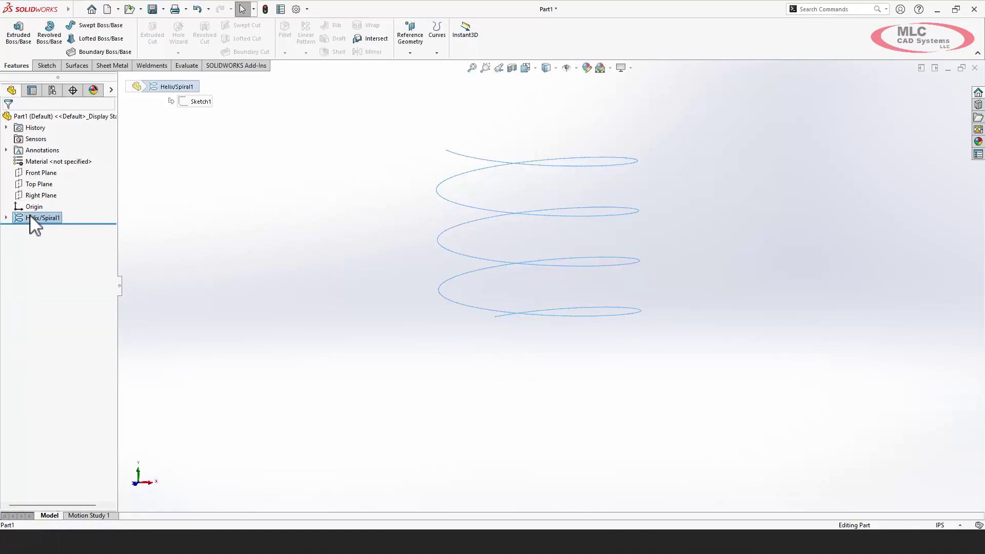
{"action": "key", "text": "Delete"}
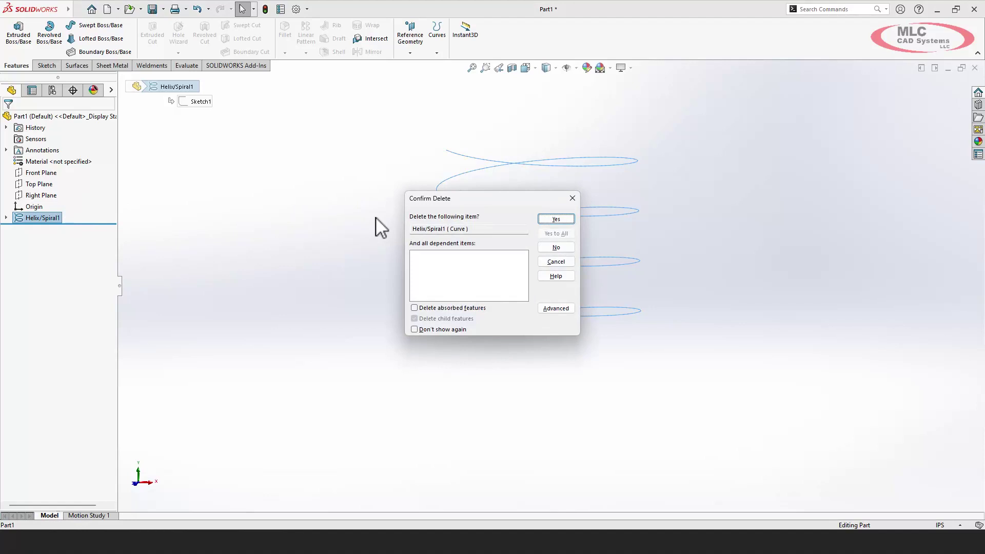
{"action": "left_click", "coordinate": [558, 219]}
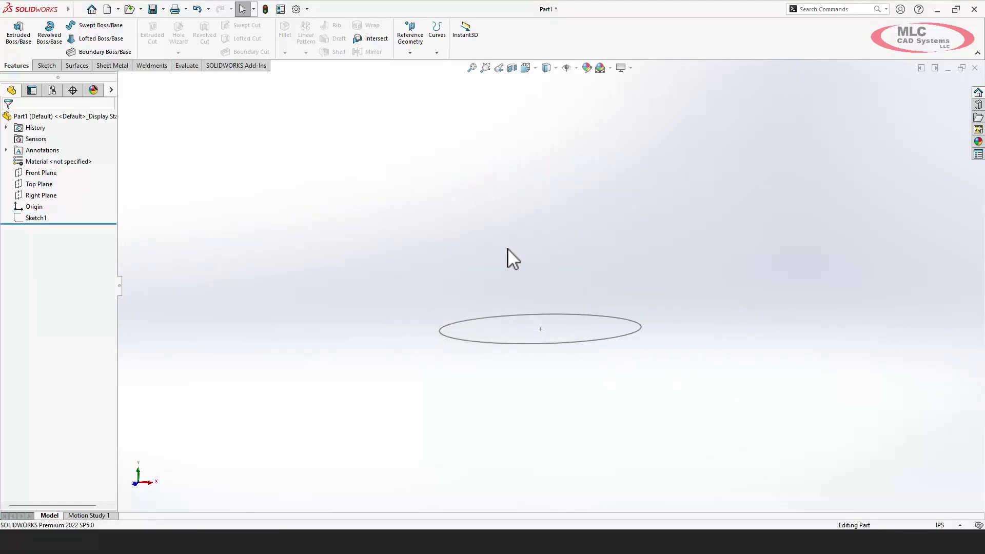
- On the Front Plane, sketch a vertical line up from the origin ending in a tangent arc
{"action": "scroll", "coordinate": [389, 233], "scroll_direction": "up", "scroll_amount": 5}
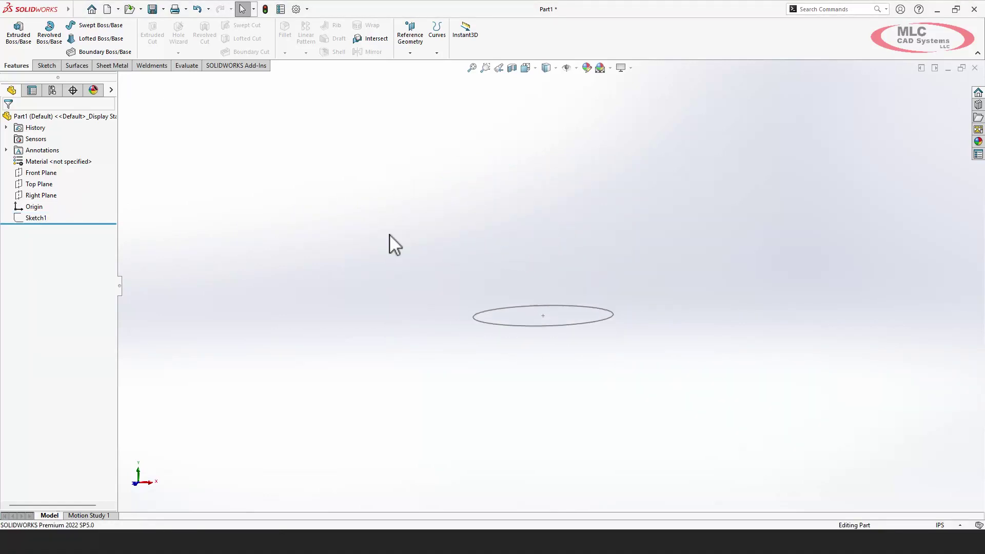
{"action": "middle_click_drag", "start_coordinate": [390, 234], "coordinate": [374, 230], "text": "ctrl"}
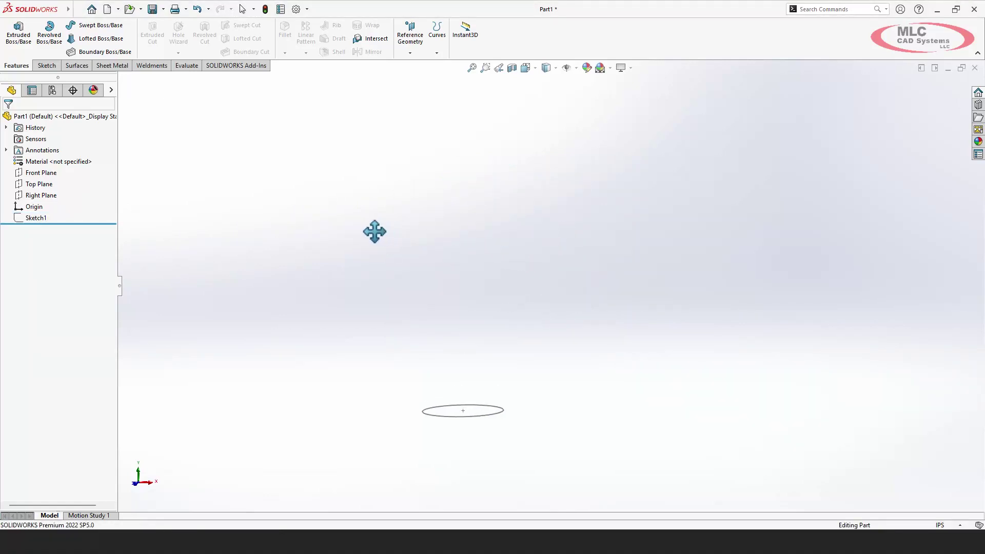
{"action": "left_click", "coordinate": [39, 173]}
{"action": "left_click", "coordinate": [41, 156]}
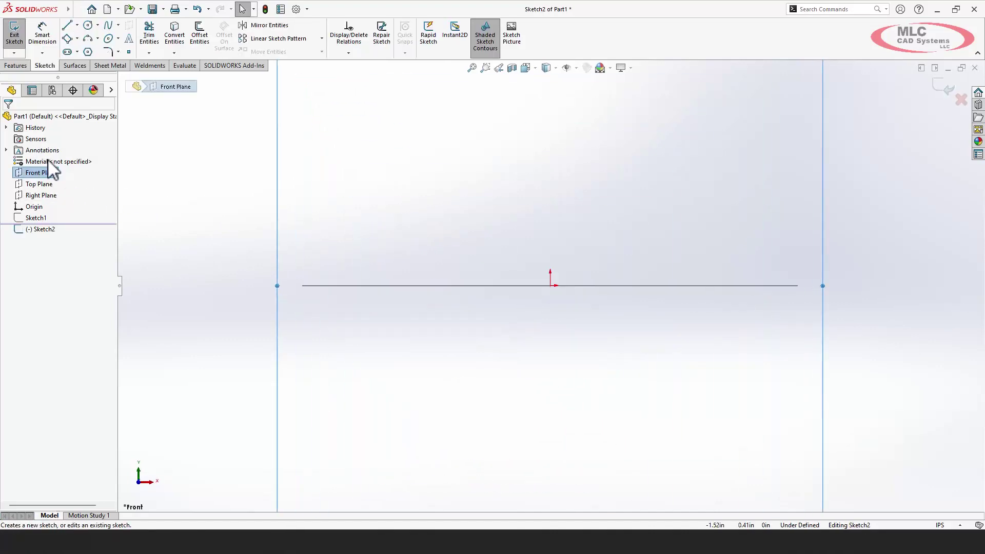
{"action": "key", "text": "l"}
{"action": "left_click", "coordinate": [550, 286]}
{"action": "scroll", "coordinate": [644, 222], "scroll_direction": "up", "scroll_amount": 15}
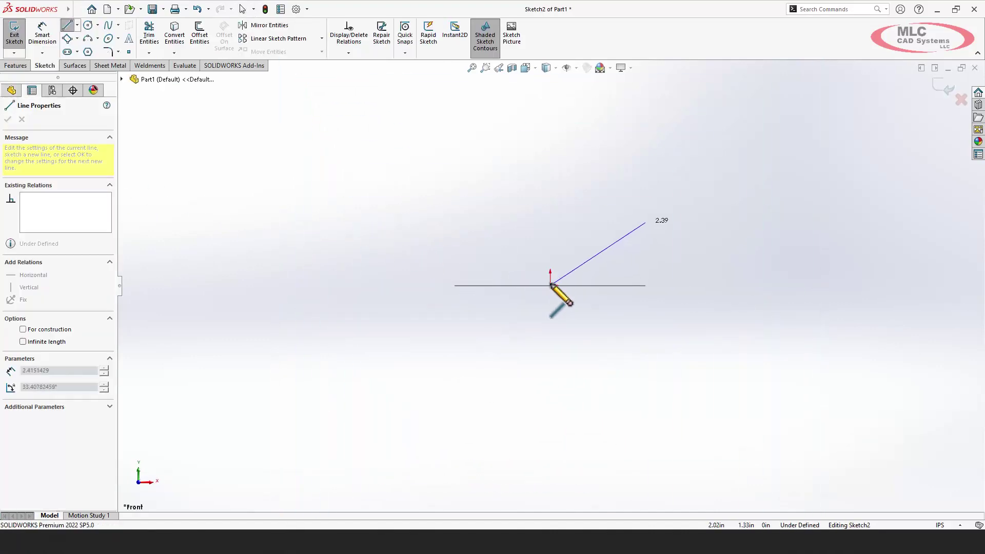
{"action": "scroll", "coordinate": [640, 162], "scroll_direction": "down", "scroll_amount": 6}
{"action": "scroll", "coordinate": [529, 200], "scroll_direction": "up", "scroll_amount": 3}
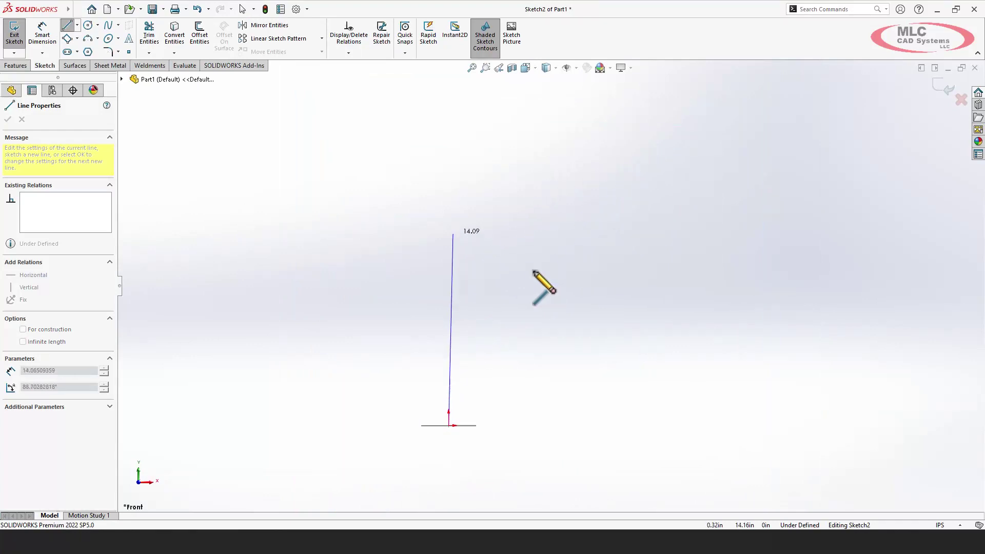
{"action": "left_click", "coordinate": [448, 207]}
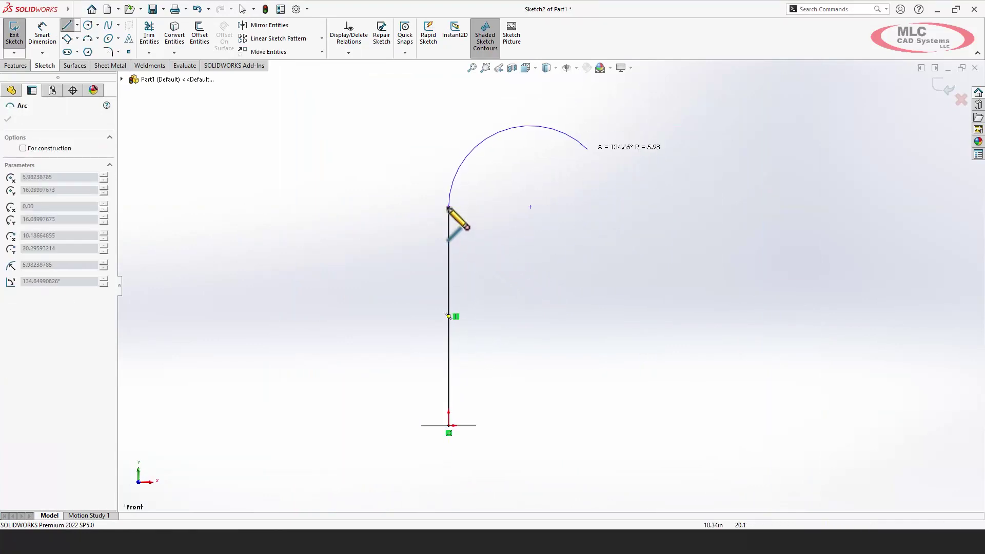
{"action": "left_click", "coordinate": [599, 208]}
- Dimension the arc radius to 4 in and the vertical line to 10 in
{"action": "right_click", "coordinate": [601, 209]}
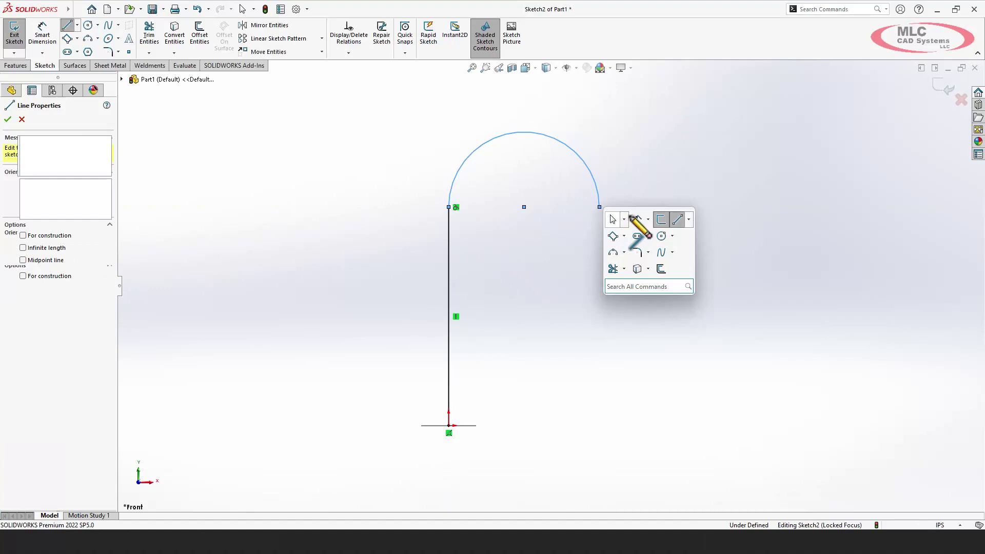
{"action": "left_click", "coordinate": [638, 224]}
{"action": "left_click", "coordinate": [569, 143]}
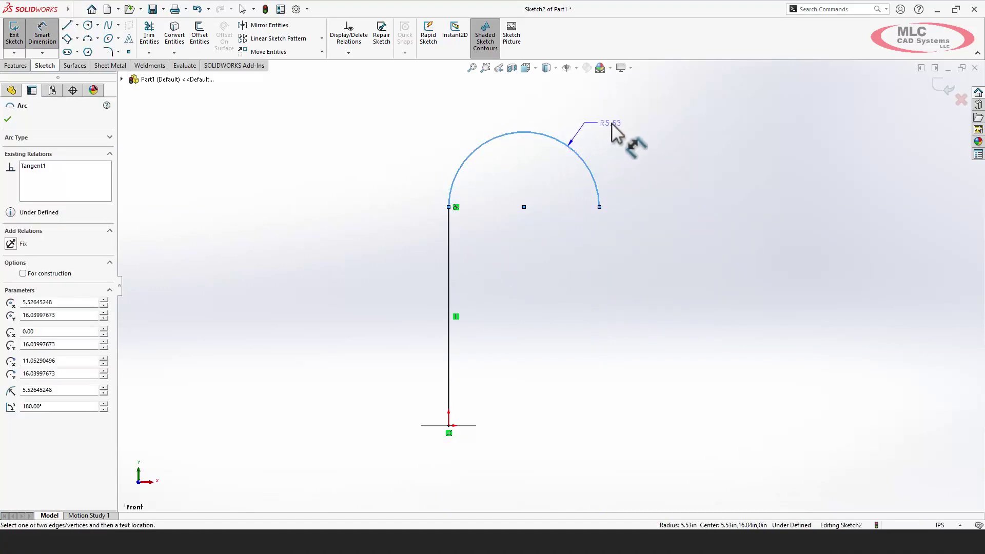
{"action": "left_click", "coordinate": [615, 131]}
{"action": "type", "text": "4"}
{"action": "key", "text": "Return"}
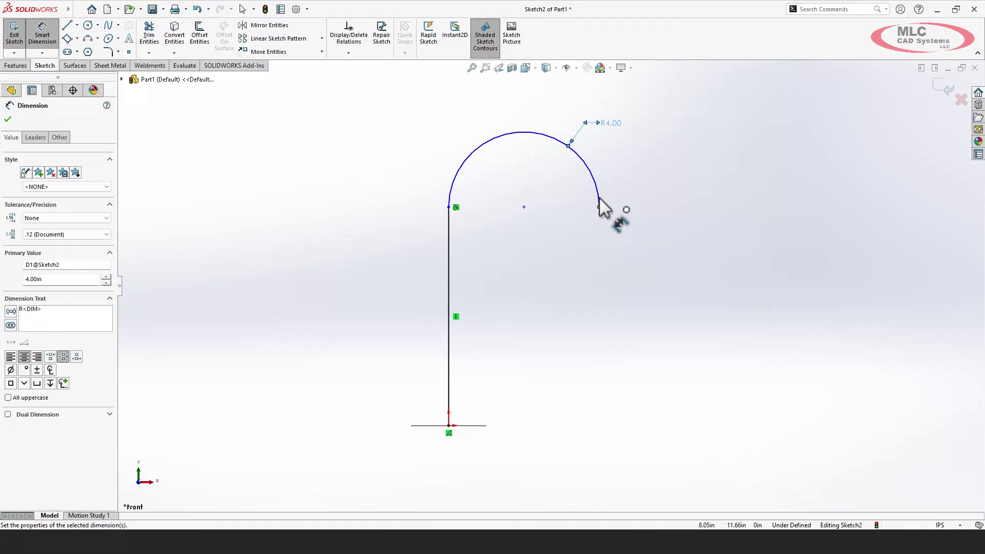
{"action": "left_click", "coordinate": [447, 280]}
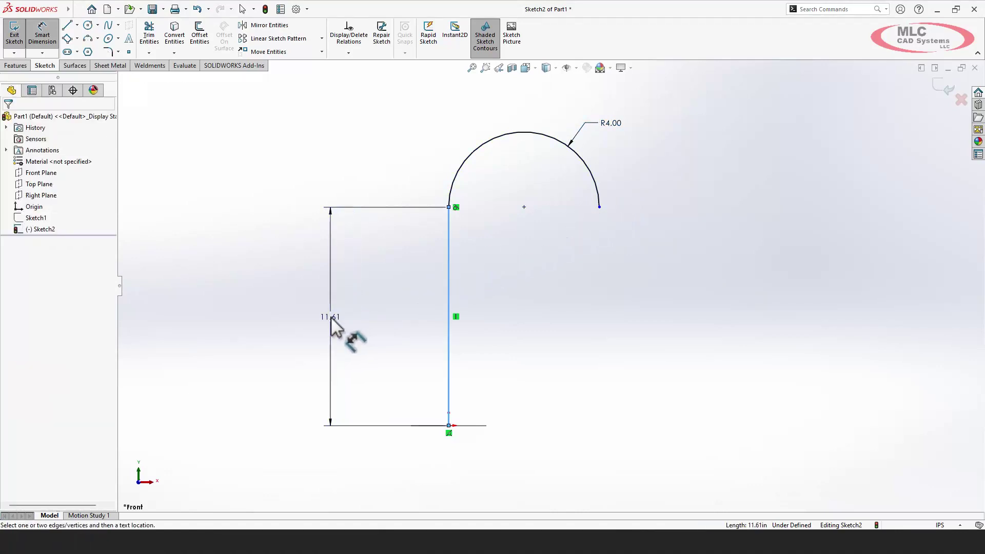
{"action": "left_click", "coordinate": [330, 318]}
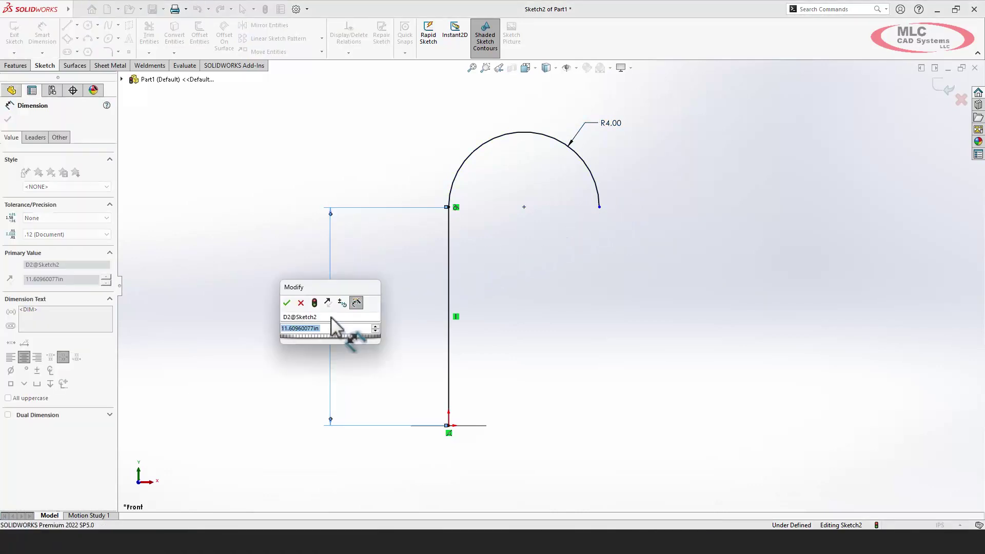
{"action": "type", "text": "10"}
{"action": "key", "text": "Return"}
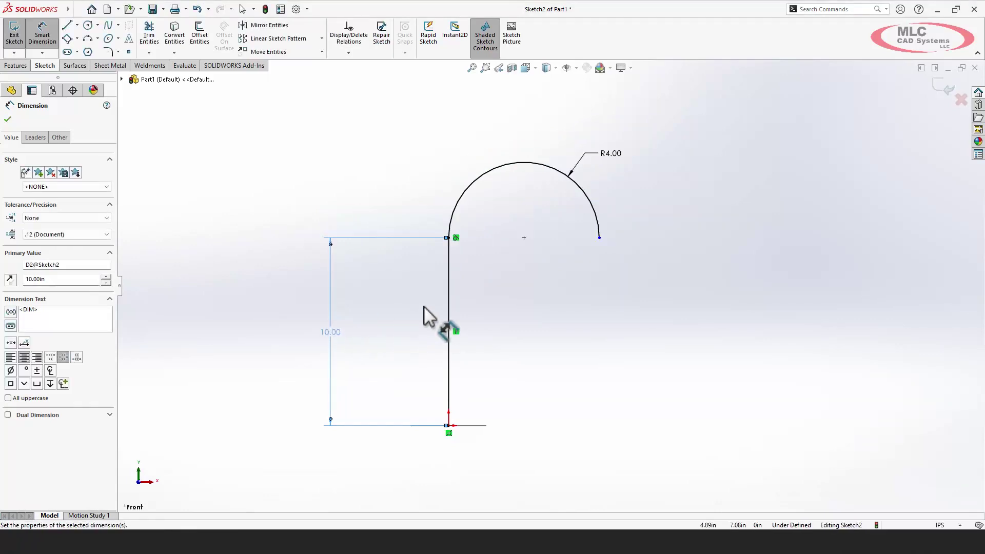
{"action": "key", "text": "Escape"}
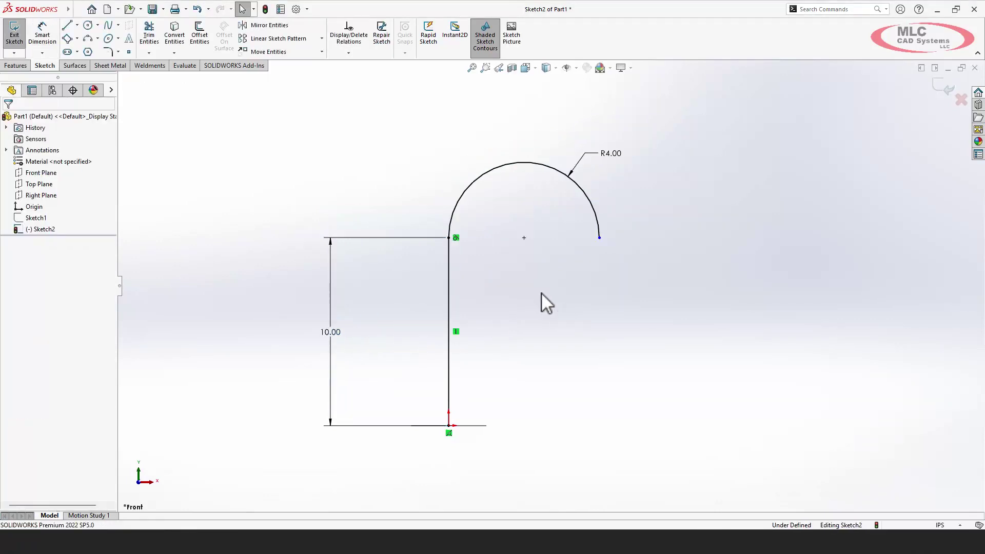
- Add a Horizontal relation between the arc's two end points
{"action": "left_click", "coordinate": [599, 238]}
{"action": "left_click", "coordinate": [448, 238], "text": "ctrl"}
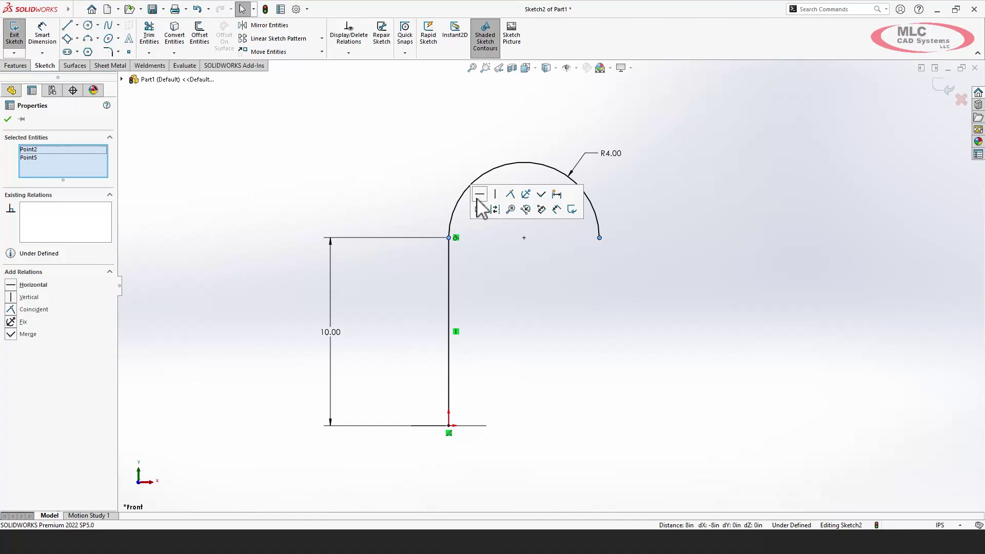
{"action": "left_click", "coordinate": [479, 194]}
{"action": "left_click", "coordinate": [528, 286]}
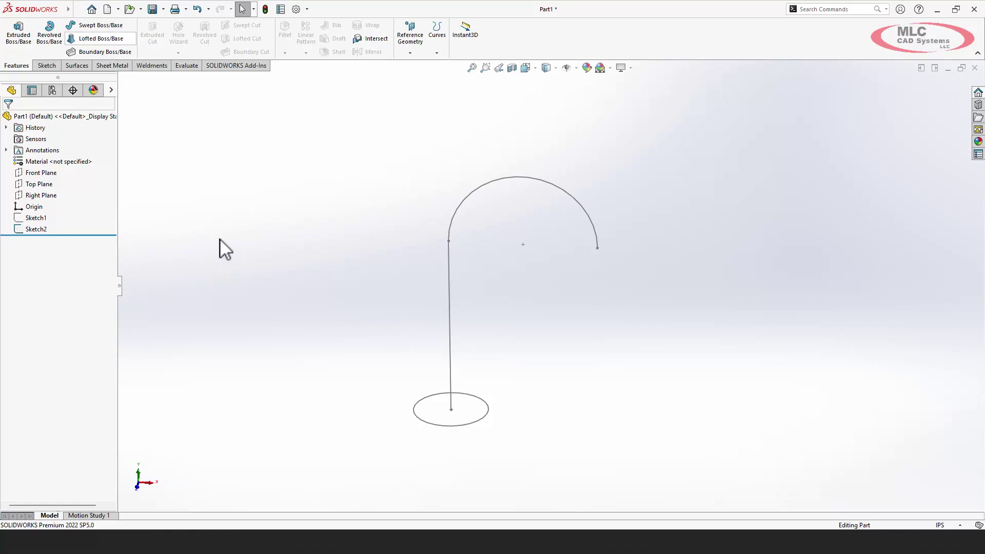
- Sketch a small circle on the Top Plane centred at the large circle's edge point (2, 0)
{"action": "left_click", "coordinate": [47, 192]}
{"action": "left_click", "coordinate": [50, 168]}
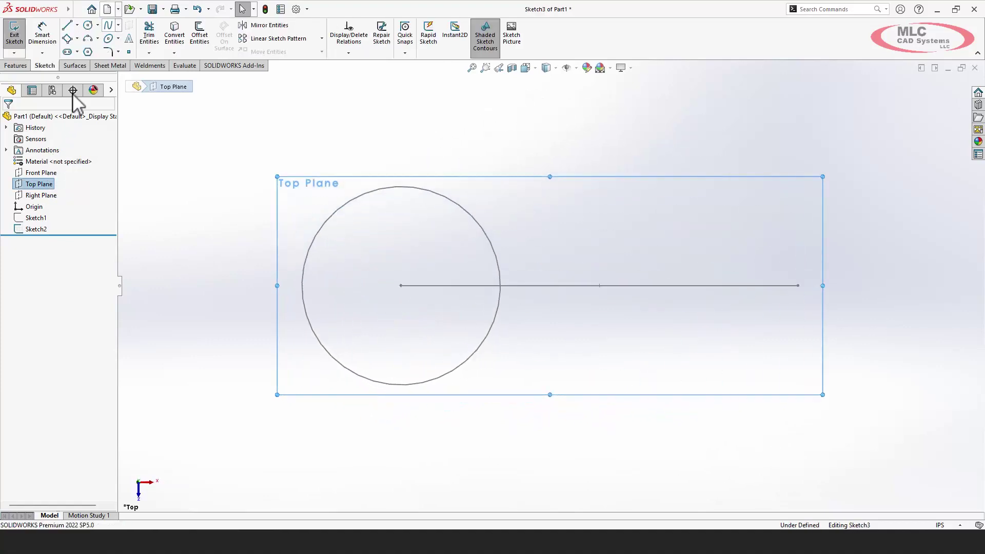
{"action": "left_click", "coordinate": [88, 25]}
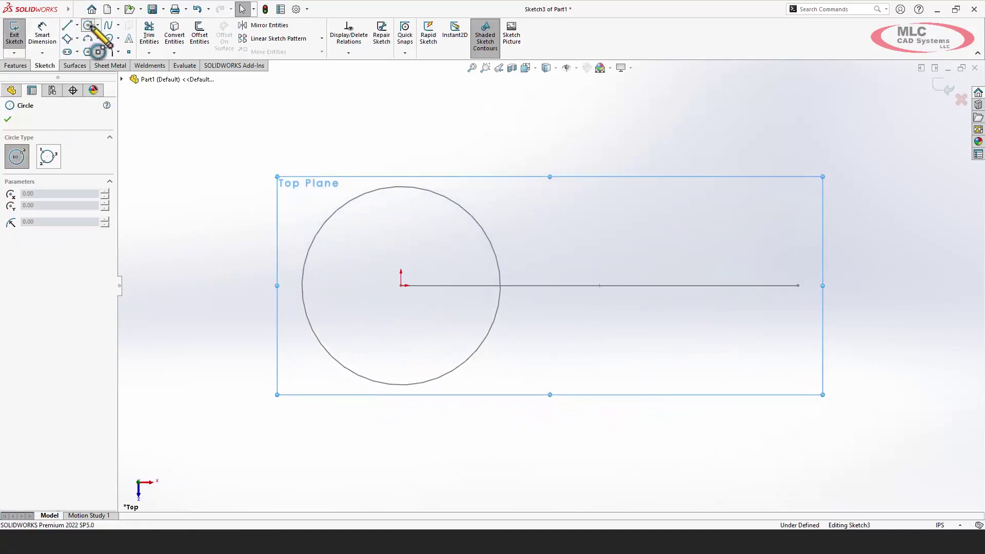
{"action": "left_click", "coordinate": [500, 285]}
{"action": "left_click", "coordinate": [507, 292]}
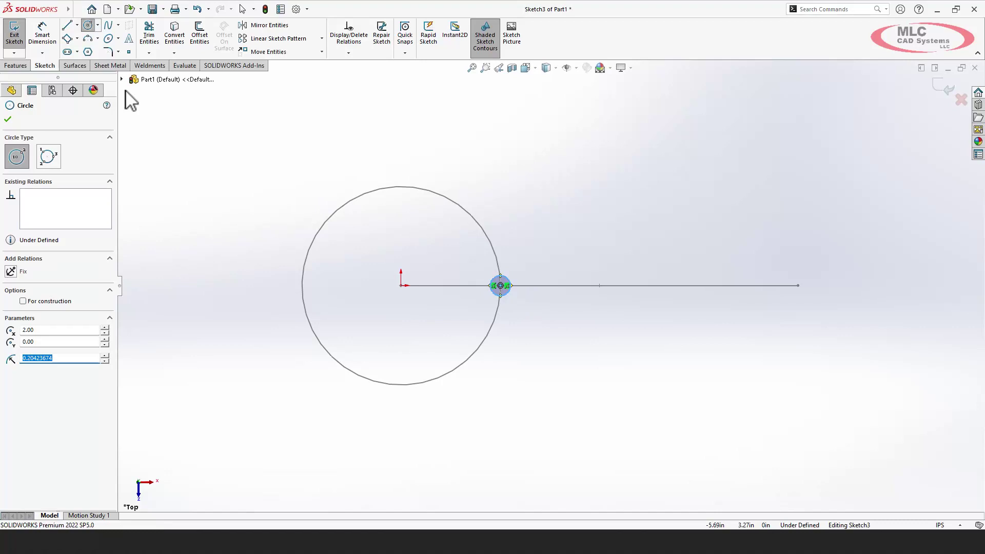
{"action": "left_click", "coordinate": [15, 36]}
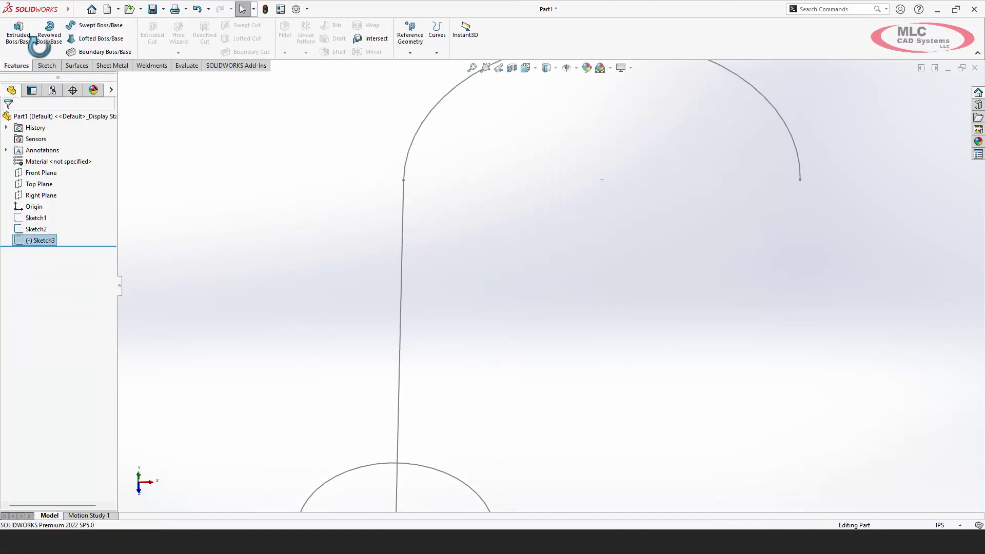
{"action": "scroll", "coordinate": [149, 104], "scroll_direction": "up", "scroll_amount": 4}
{"action": "middle_click_drag", "start_coordinate": [321, 191], "coordinate": [379, 219]}
{"action": "left_click", "coordinate": [380, 218]}
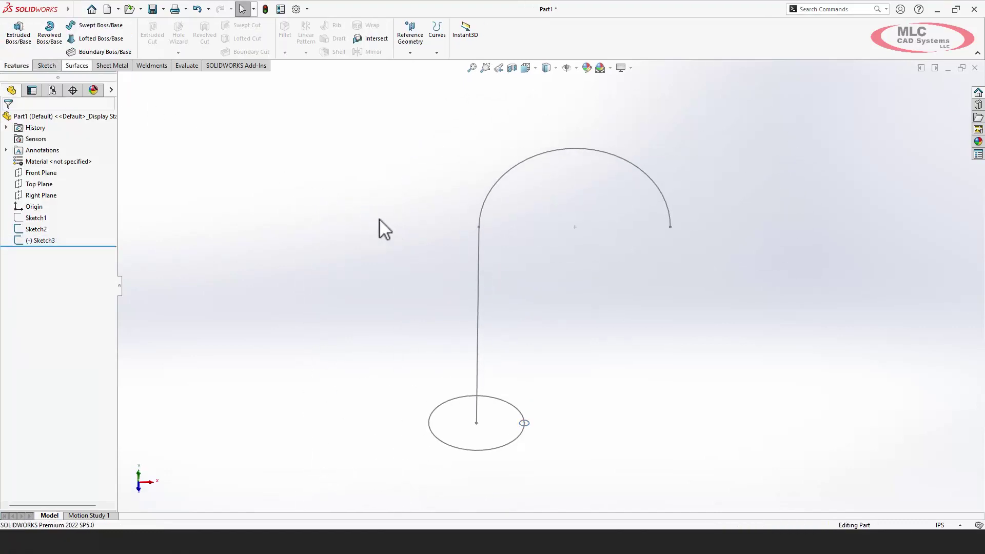
- Sweep the Sketch3 circle along the Sketch2 path with a 5-revolution profile twist
{"action": "left_click", "coordinate": [88, 26]}
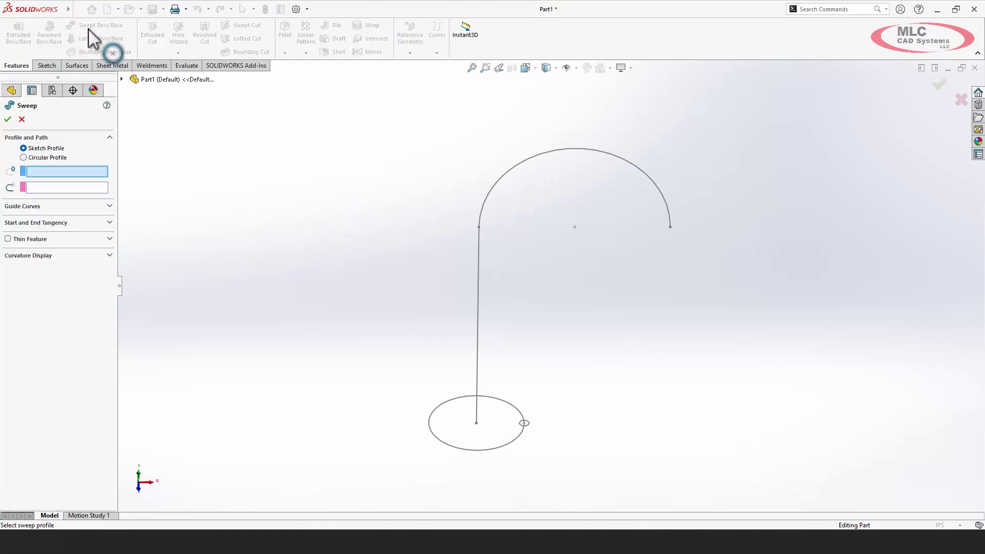
{"action": "left_click", "coordinate": [529, 426]}
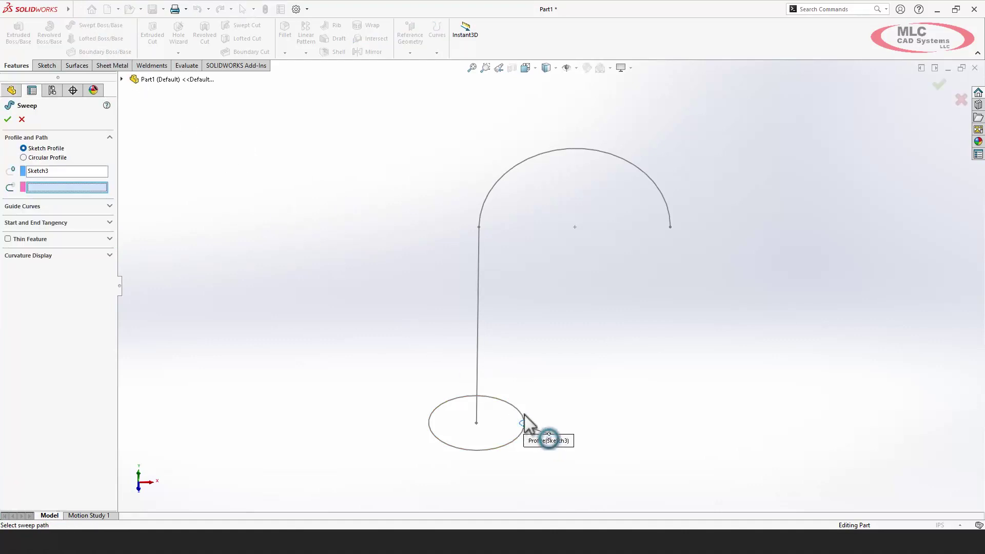
{"action": "left_click", "coordinate": [476, 305]}
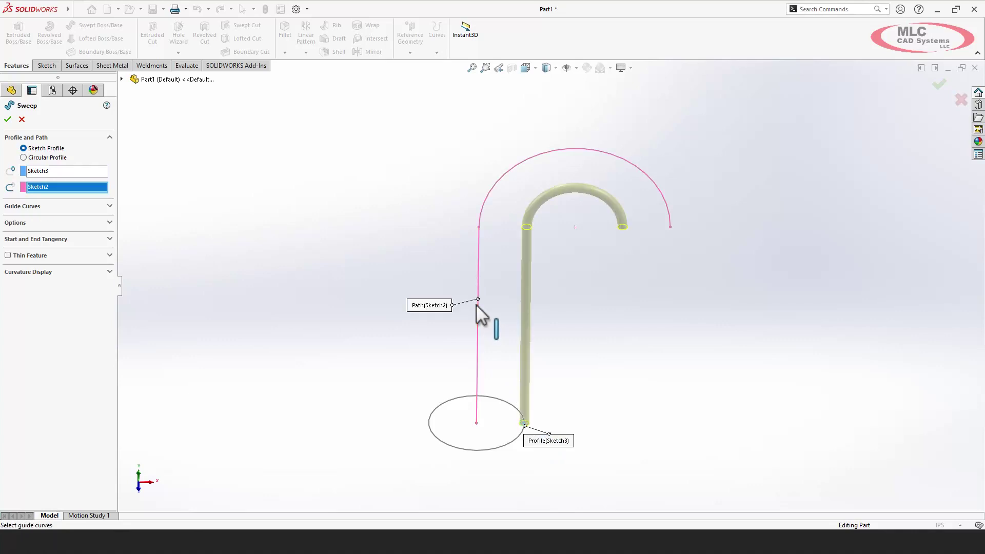
{"action": "left_click", "coordinate": [36, 224]}
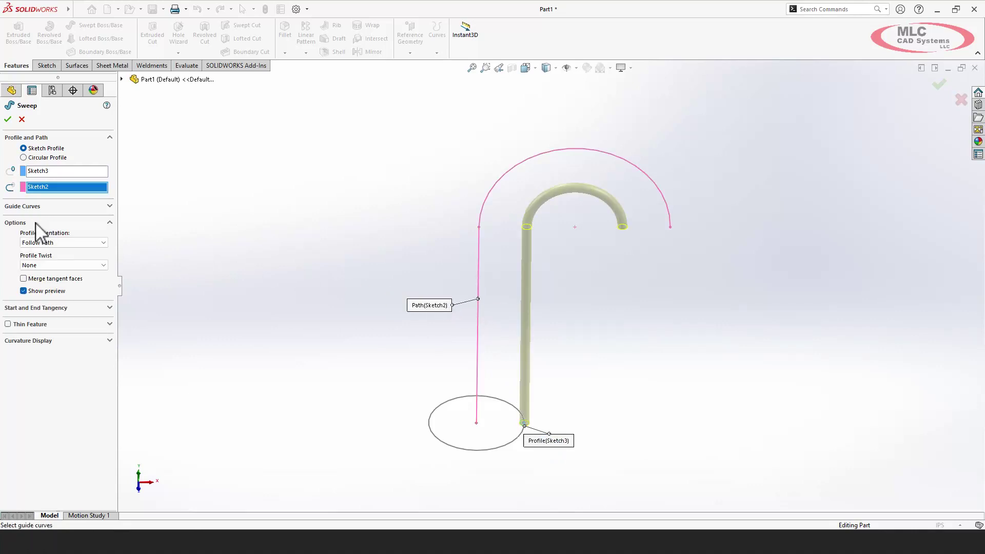
{"action": "left_click", "coordinate": [38, 265]}
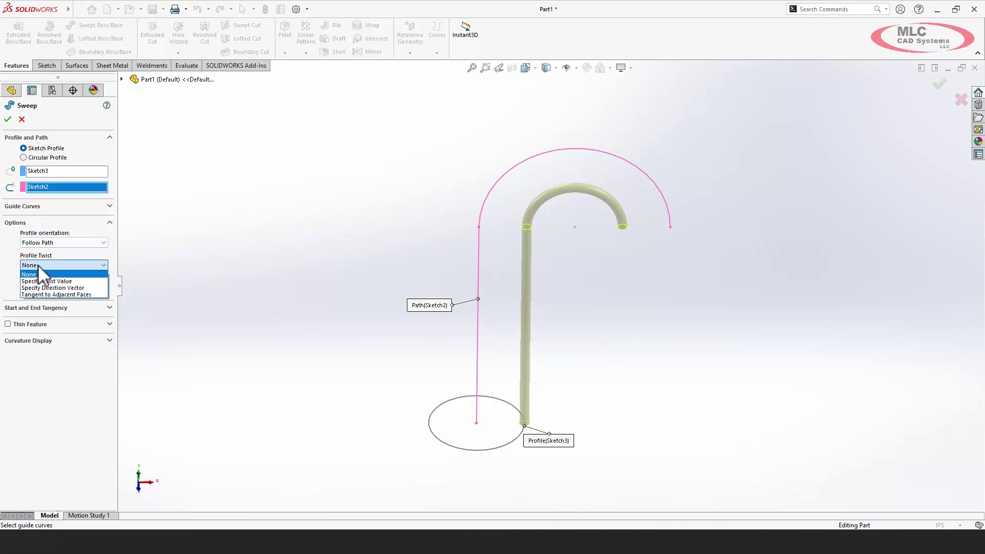
{"action": "key", "text": "Down"}
{"action": "key", "text": "Down"}
{"action": "left_click", "coordinate": [44, 281]}
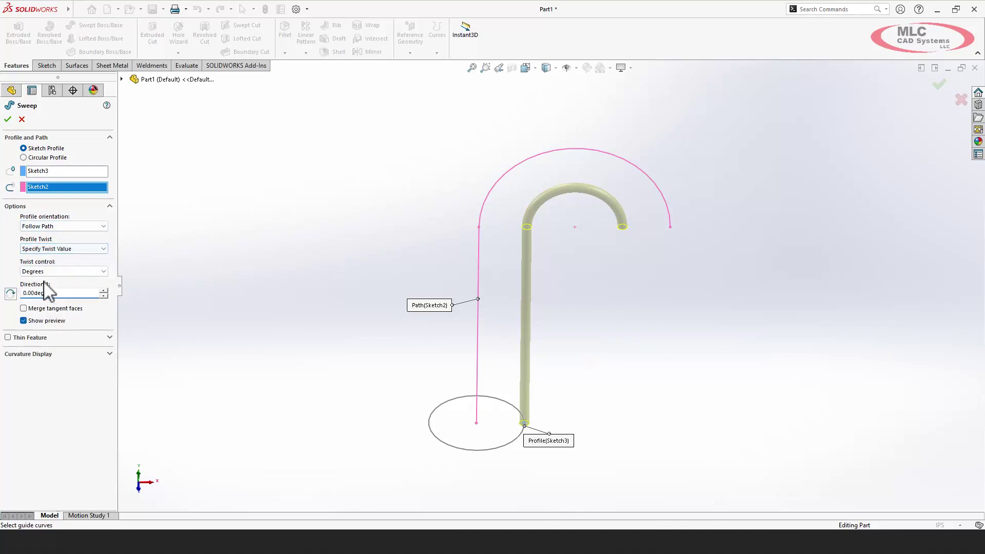
{"action": "left_click", "coordinate": [56, 273]}
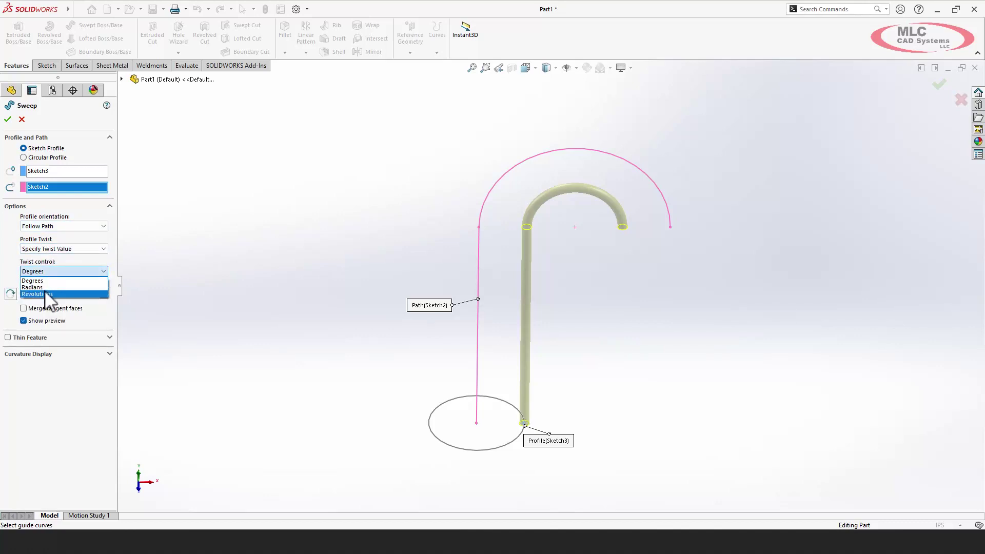
{"action": "left_click", "coordinate": [46, 293]}
{"action": "type", "text": "5"}
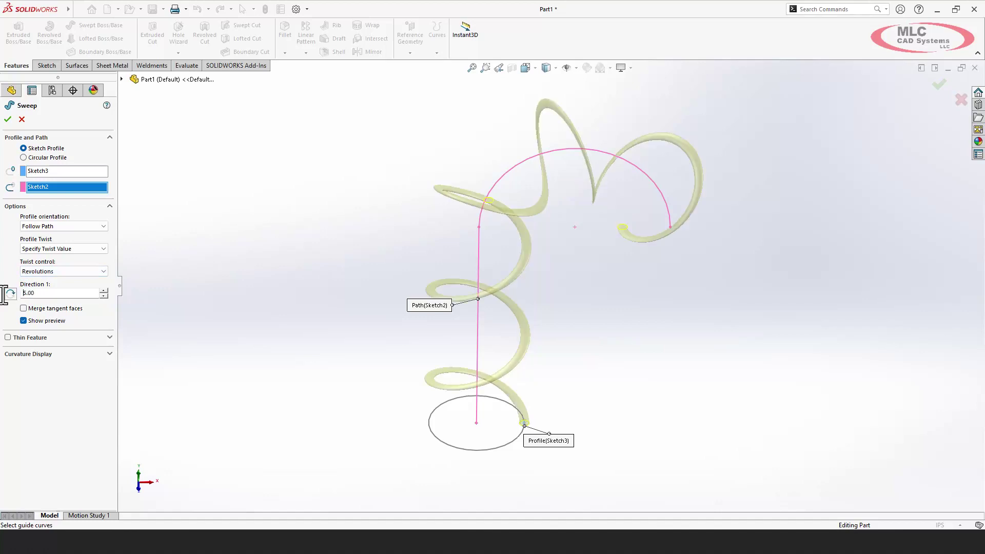
{"action": "middle_click_drag", "start_coordinate": [2, 294], "coordinate": [8, 294]}
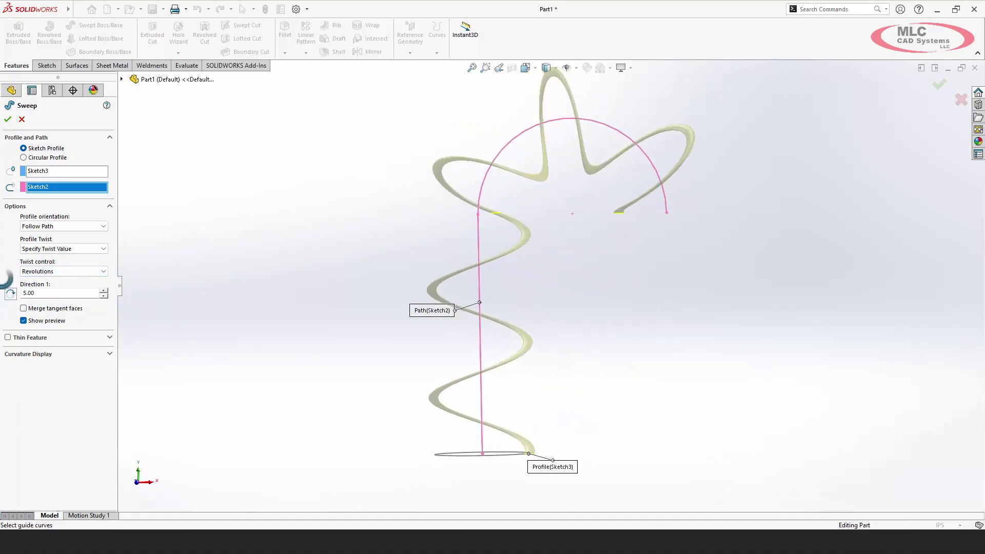
{"action": "left_click", "coordinate": [8, 119]}
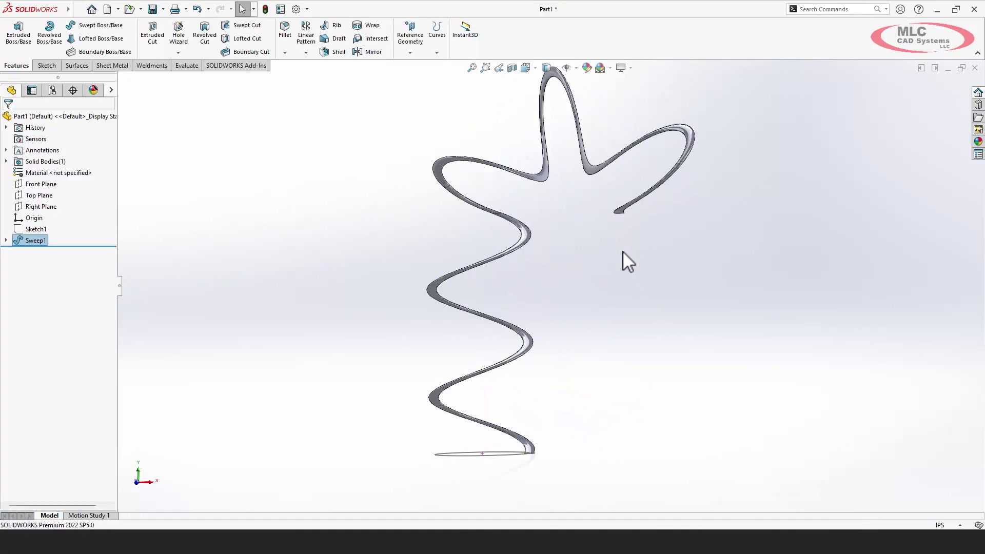
{"action": "middle_click_drag", "start_coordinate": [622, 251], "coordinate": [623, 250]}
{"action": "scroll", "coordinate": [623, 250], "scroll_direction": "down", "scroll_amount": 1}
{"action": "scroll", "coordinate": [559, 330], "scroll_direction": "down", "scroll_amount": 10}
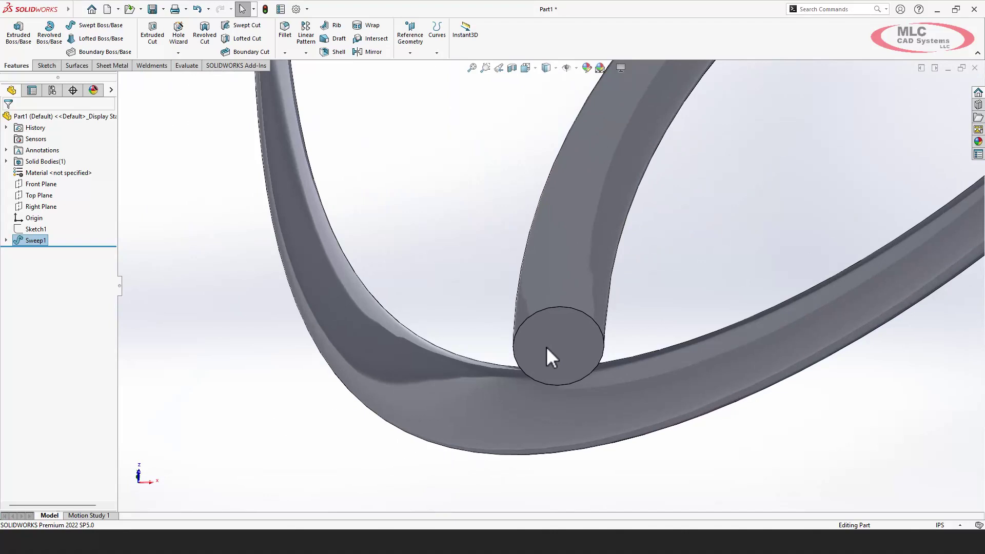
{"action": "left_click", "coordinate": [546, 347]}
{"action": "middle_click_drag", "start_coordinate": [546, 346], "coordinate": [610, 474]}
{"action": "scroll", "coordinate": [556, 306], "scroll_direction": "up", "scroll_amount": 10}
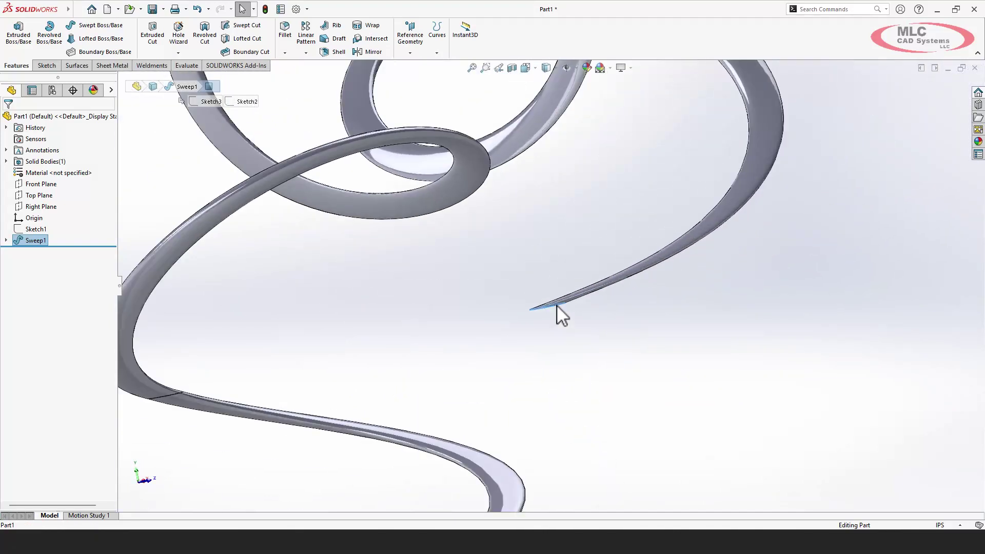
{"action": "middle_click_drag", "start_coordinate": [555, 305], "coordinate": [554, 305]}
{"action": "left_click", "coordinate": [543, 310]}
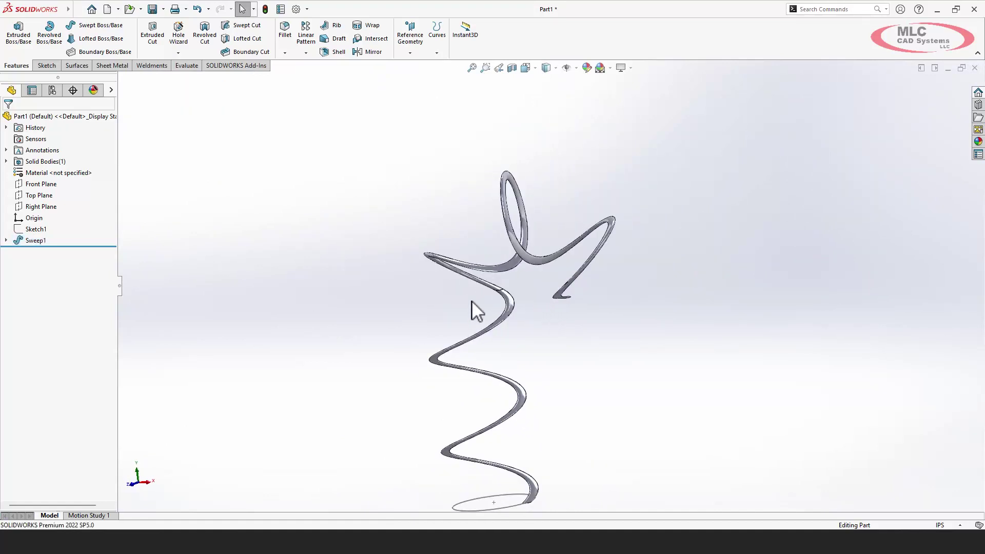
- Delete the Sweep1 feature
{"action": "left_click", "coordinate": [27, 244]}
{"action": "key", "text": "Delete"}
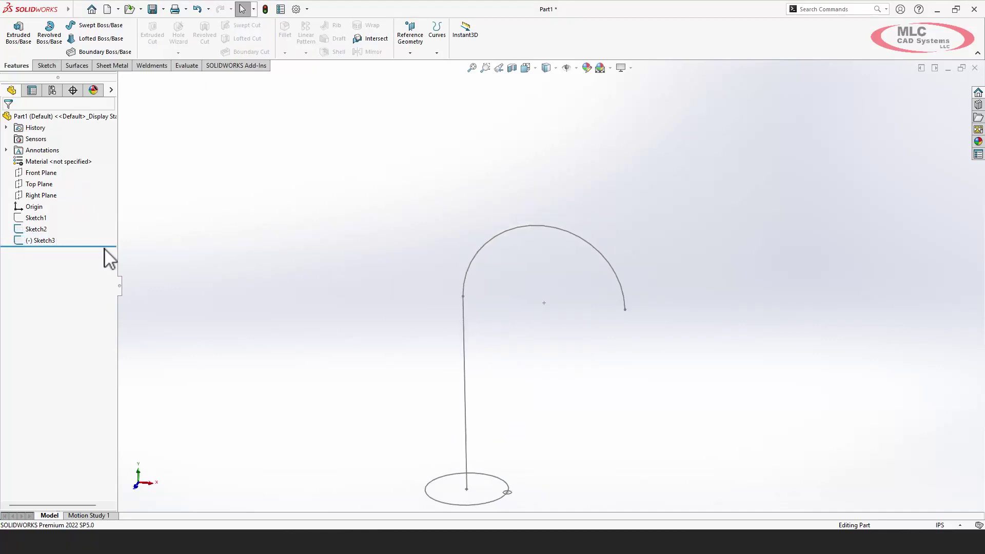
{"action": "middle_click_drag", "start_coordinate": [600, 282], "coordinate": [598, 285]}
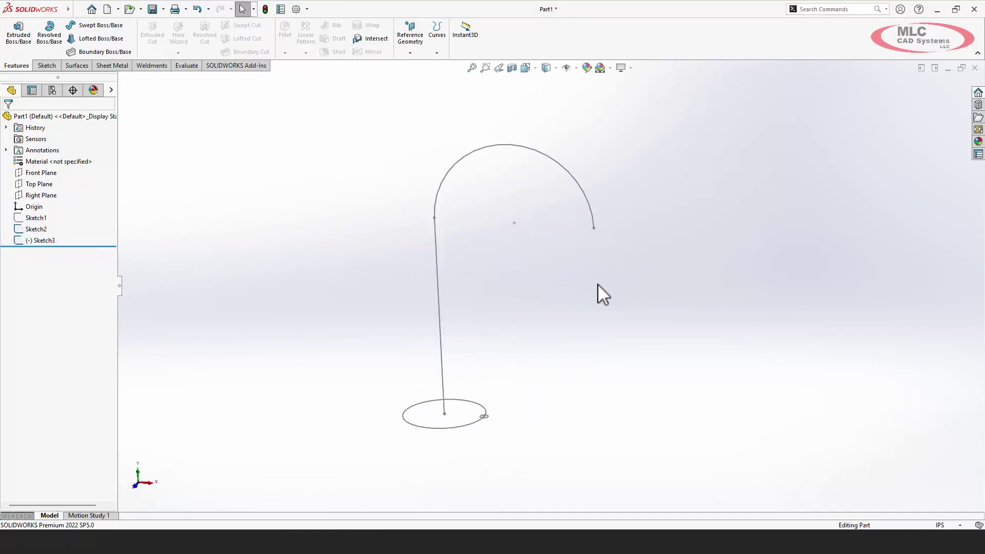
- Edit Sketch3 to replace the small circle with a short line across the large circle's edge
{"action": "left_click", "coordinate": [36, 240]}
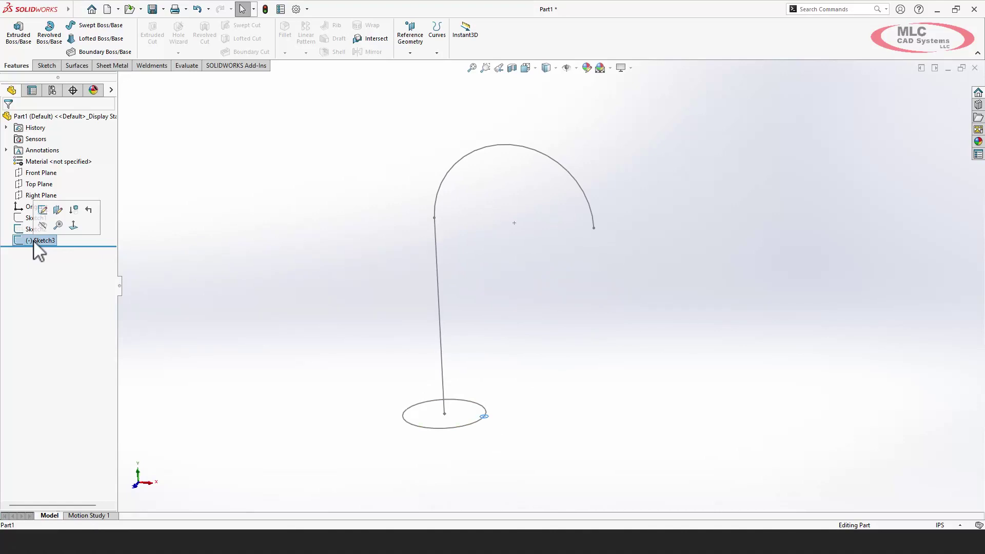
{"action": "left_click", "coordinate": [43, 210]}
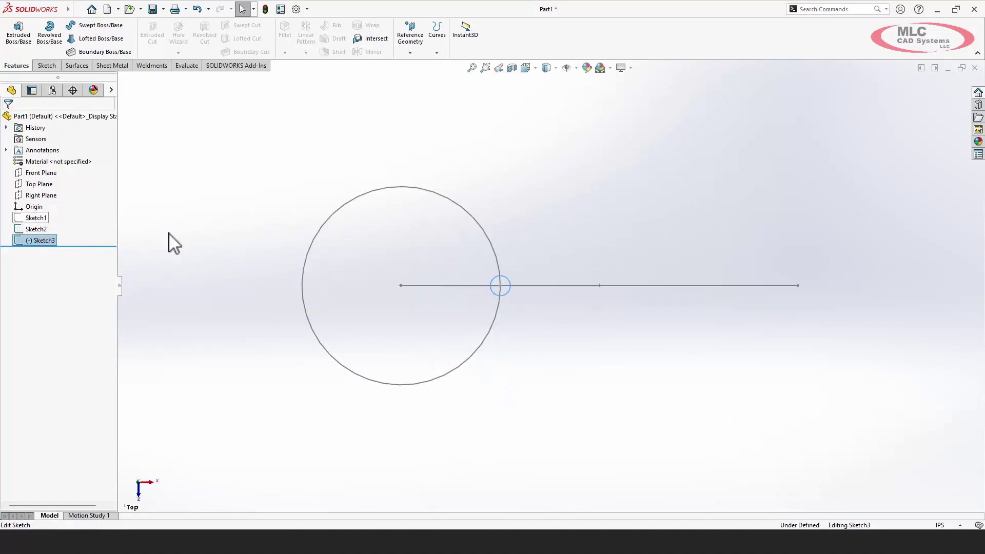
{"action": "left_click", "coordinate": [503, 296]}
{"action": "left_click", "coordinate": [538, 329]}
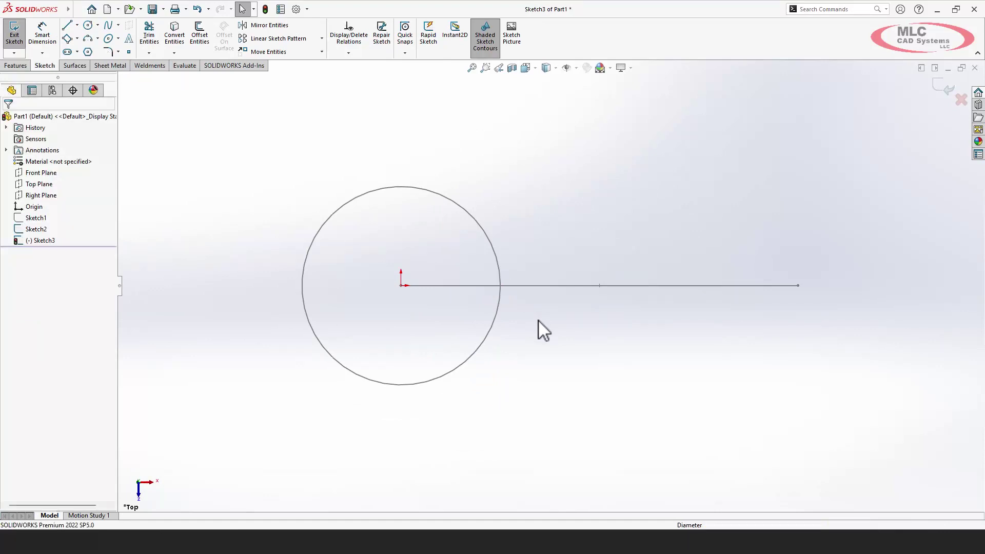
{"action": "key", "text": "l"}
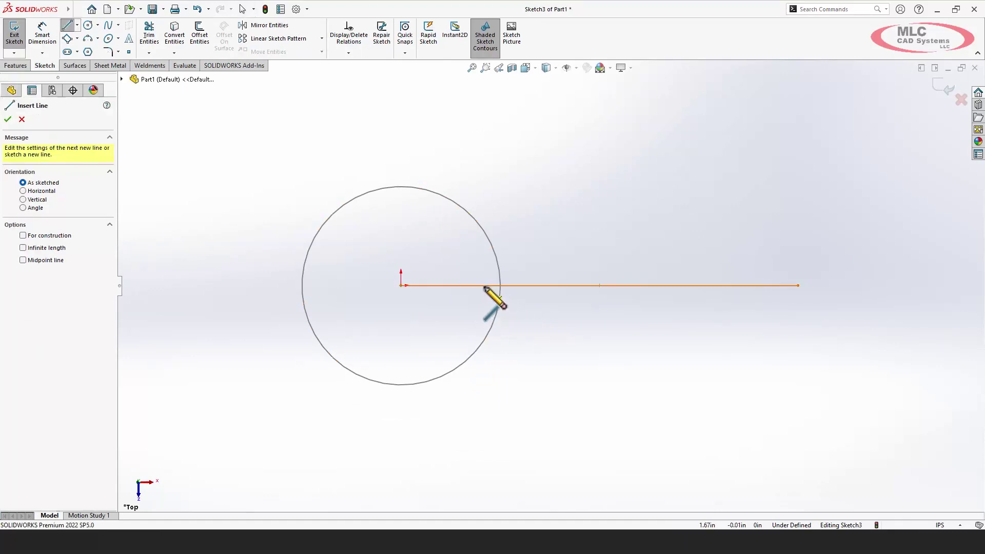
{"action": "left_click", "coordinate": [483, 285]}
{"action": "left_click", "coordinate": [524, 287]}
{"action": "key", "text": "Escape"}
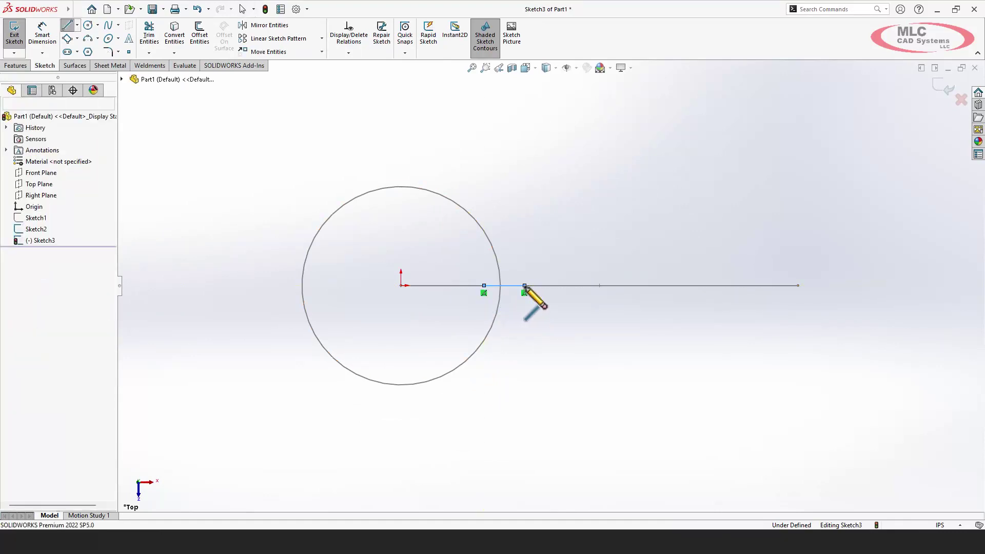
{"action": "middle_click_drag", "start_coordinate": [524, 286], "coordinate": [524, 285]}
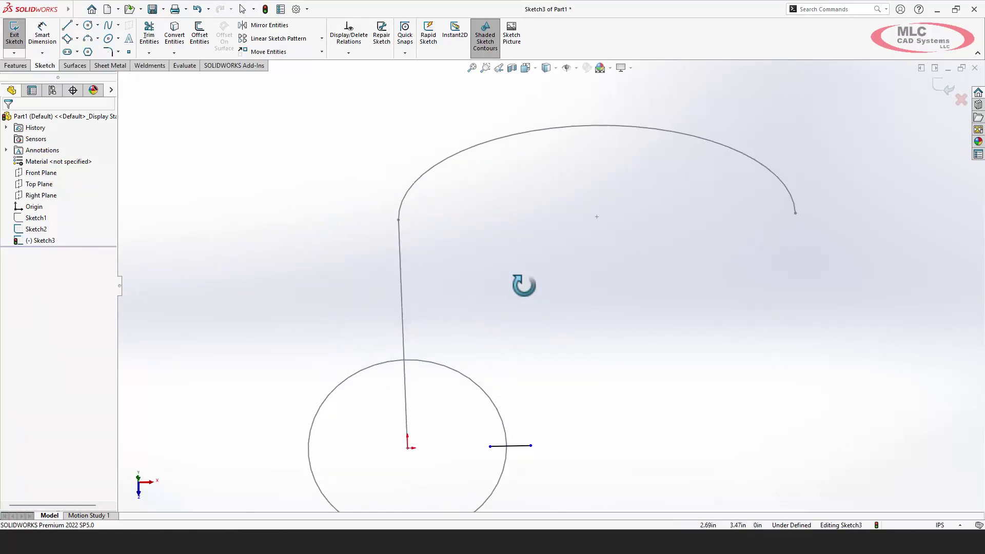
{"action": "left_click", "coordinate": [943, 89]}
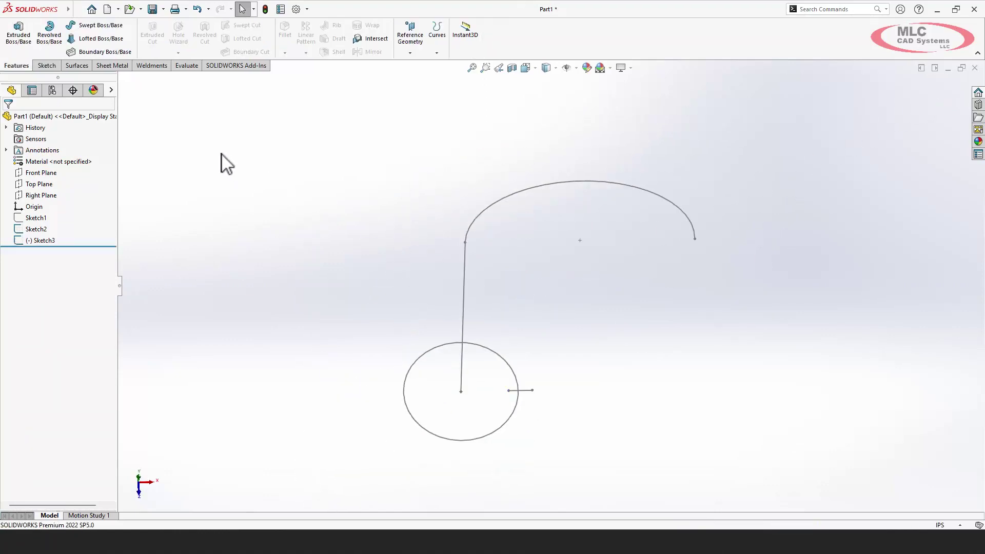
- Start a swept surface with the Sketch3 line as profile and Sketch2 as path
{"action": "left_click", "coordinate": [77, 66]}
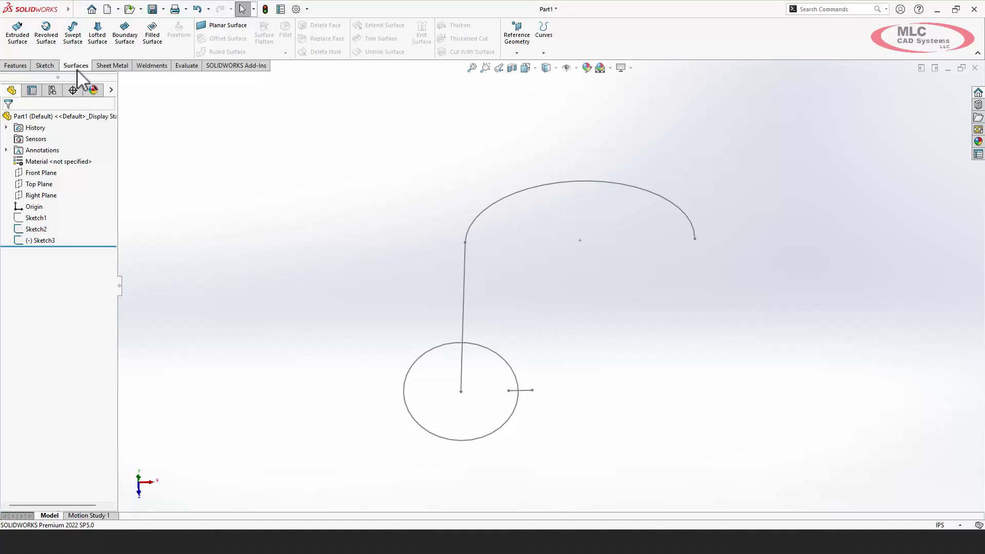
{"action": "left_click", "coordinate": [74, 41]}
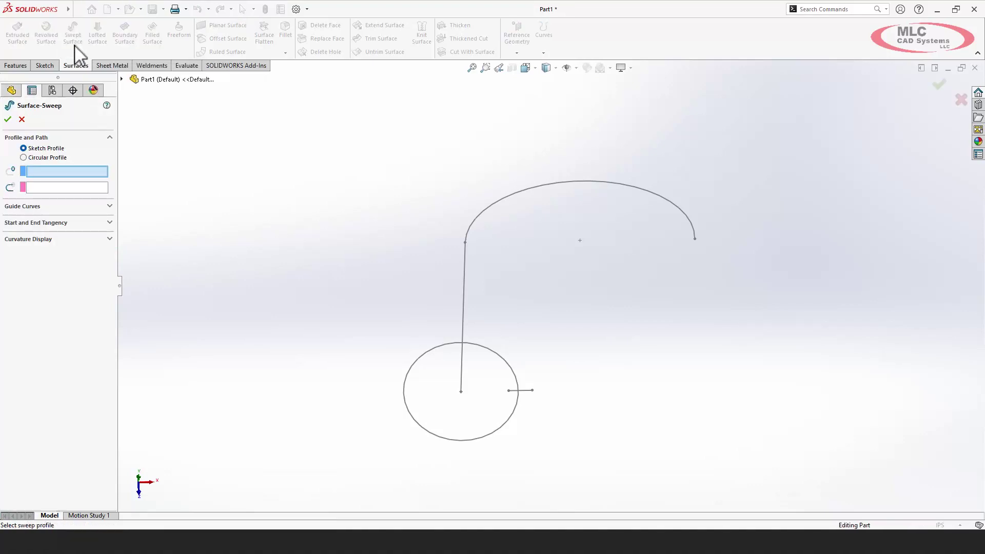
{"action": "left_click", "coordinate": [522, 391]}
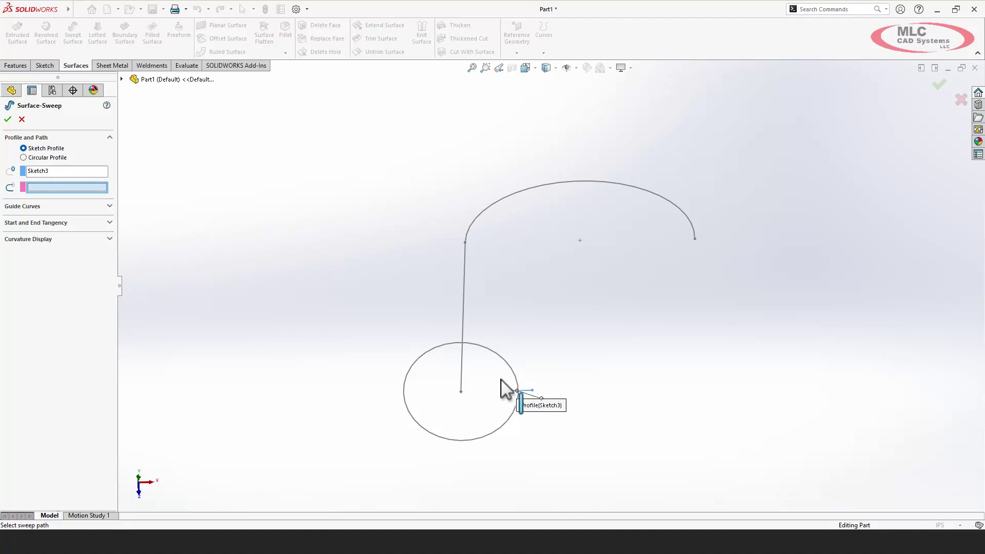
{"action": "left_click", "coordinate": [460, 359]}
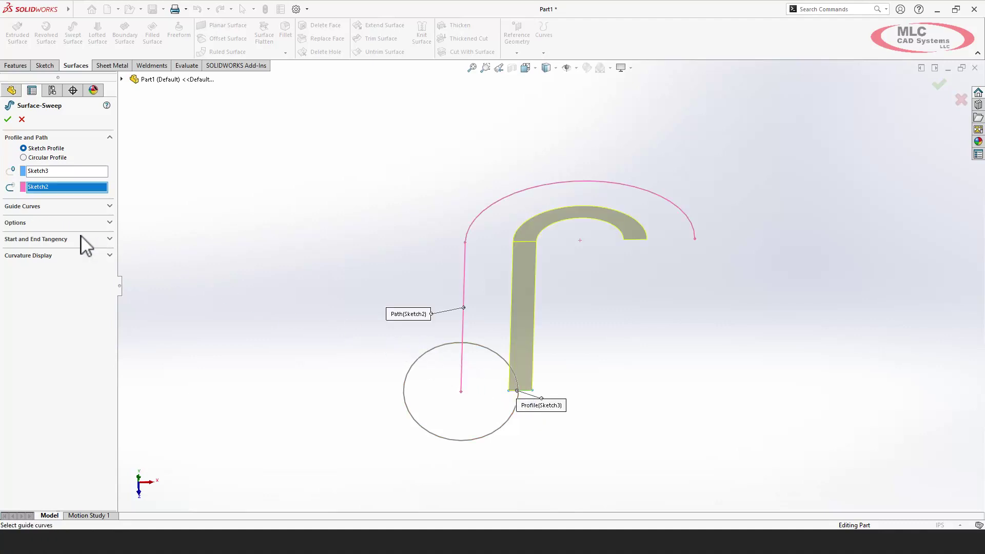
- Set the profile twist to 5 revolutions and accept the ribbon sweep
{"action": "left_click", "coordinate": [36, 223]}
{"action": "left_click", "coordinate": [39, 265]}
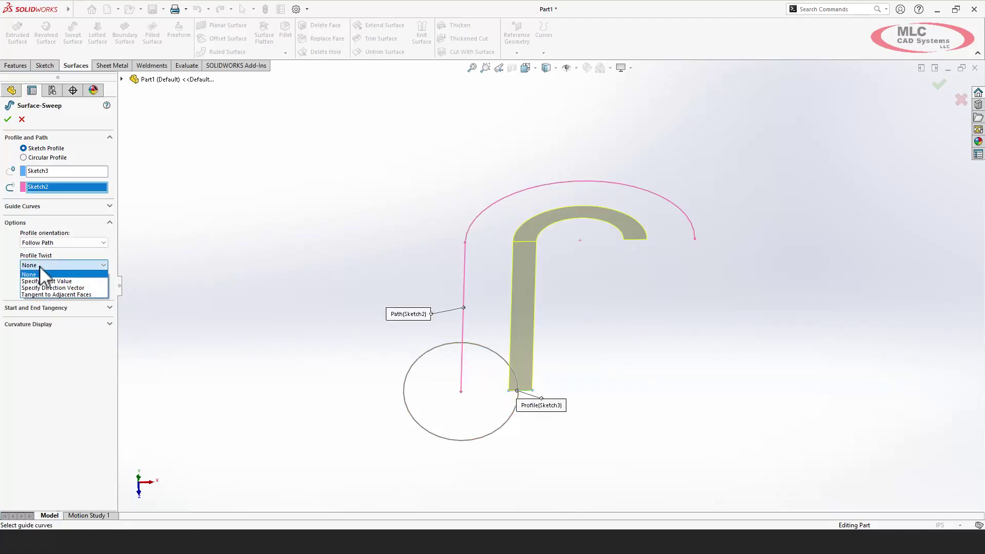
{"action": "left_click", "coordinate": [43, 281]}
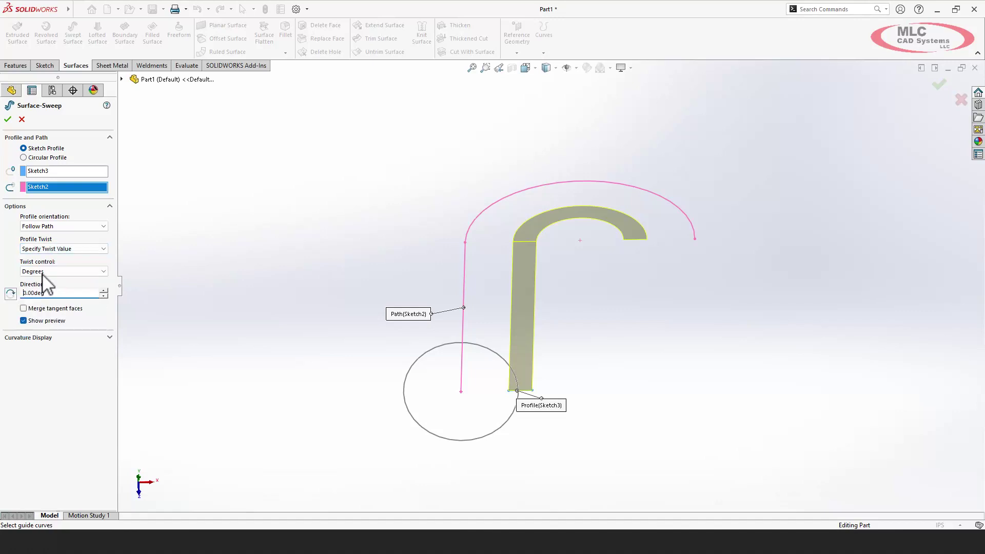
{"action": "left_click", "coordinate": [44, 272]}
{"action": "left_click", "coordinate": [44, 292]}
{"action": "key", "text": "Return"}
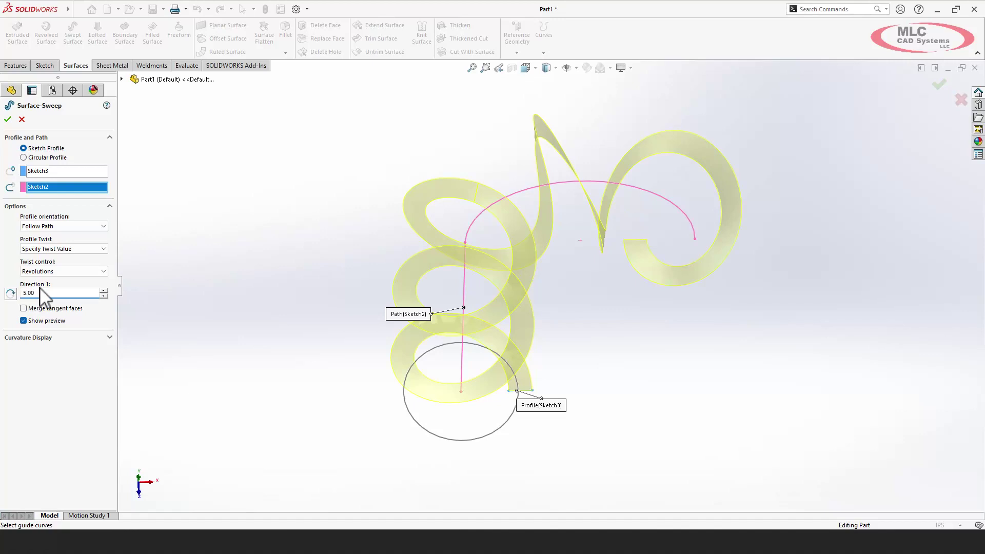
{"action": "middle_click_drag", "start_coordinate": [285, 204], "coordinate": [293, 196]}
{"action": "scroll", "coordinate": [292, 196], "scroll_direction": "up", "scroll_amount": 1}
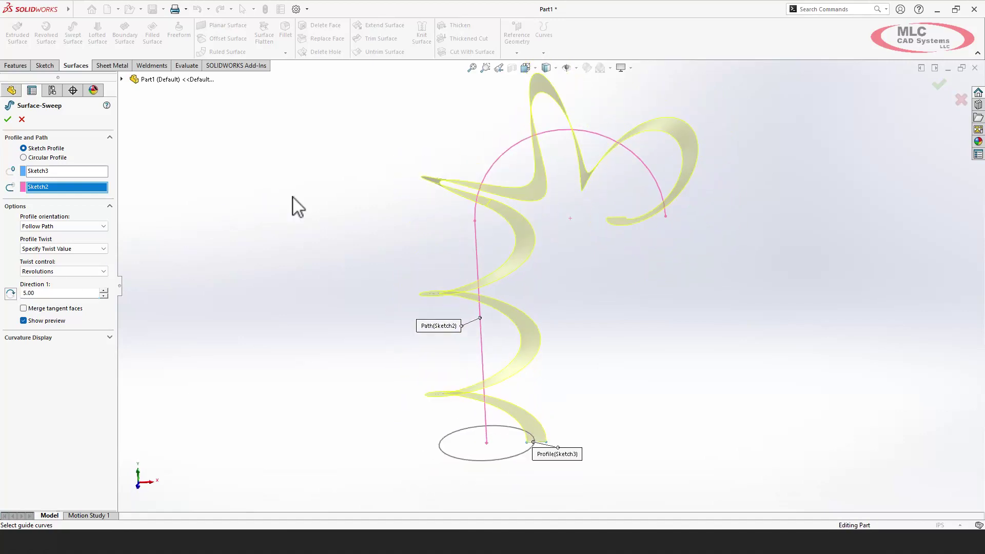
{"action": "left_click", "coordinate": [7, 119]}
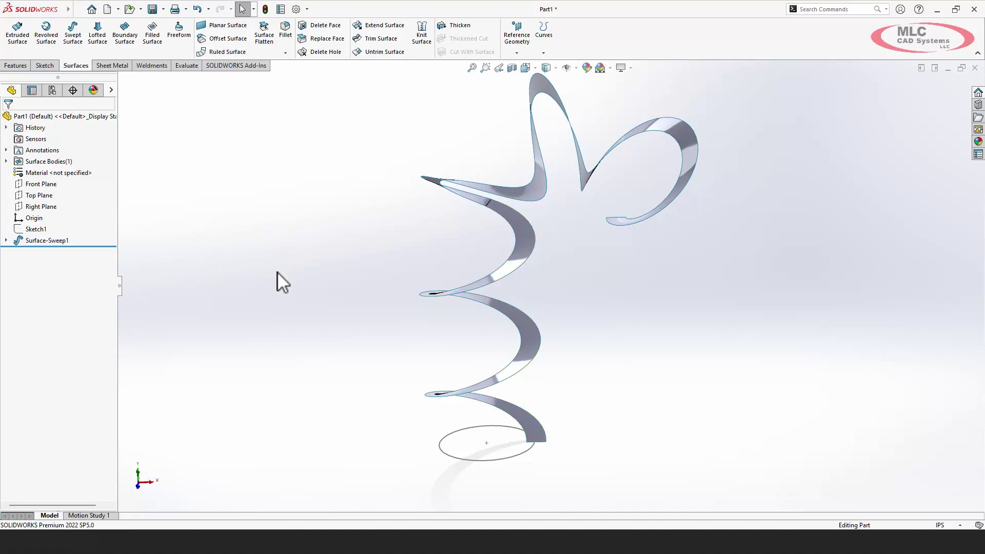
- Sweep the Sketch1 circle along Sketch2 into the Surface-Sweep2 tube around the ribbon
{"action": "left_click", "coordinate": [6, 240]}
{"action": "left_click", "coordinate": [33, 261]}
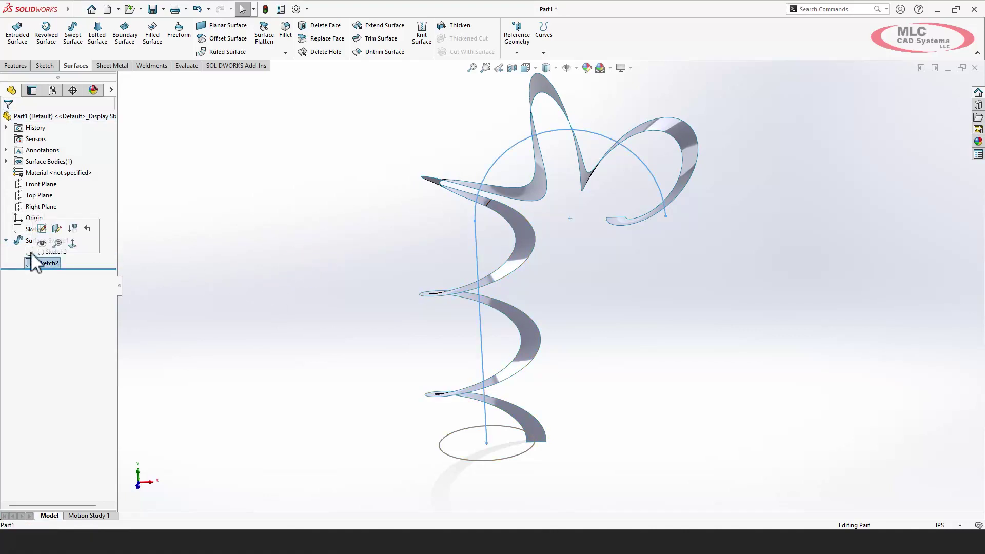
{"action": "left_click", "coordinate": [28, 229], "text": "ctrl"}
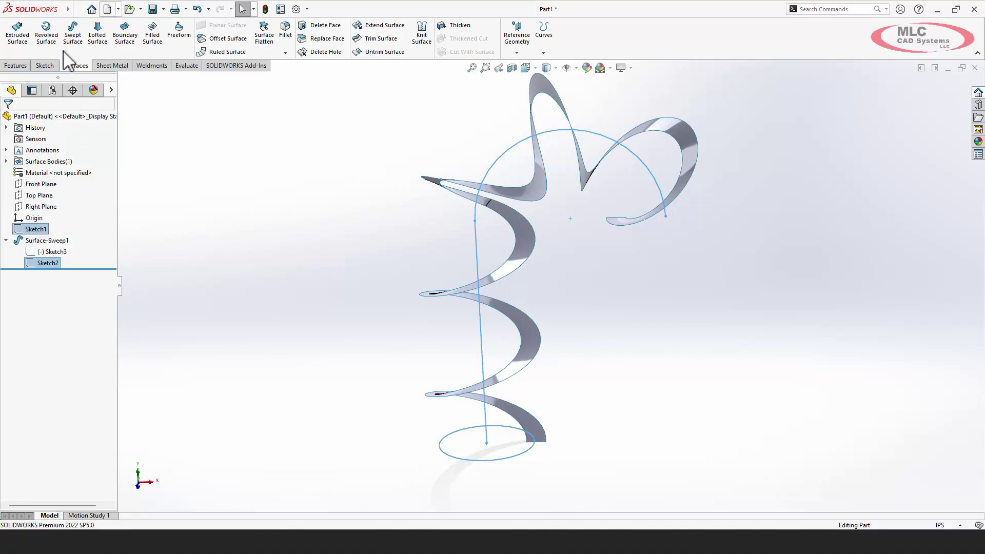
{"action": "left_click", "coordinate": [73, 36]}
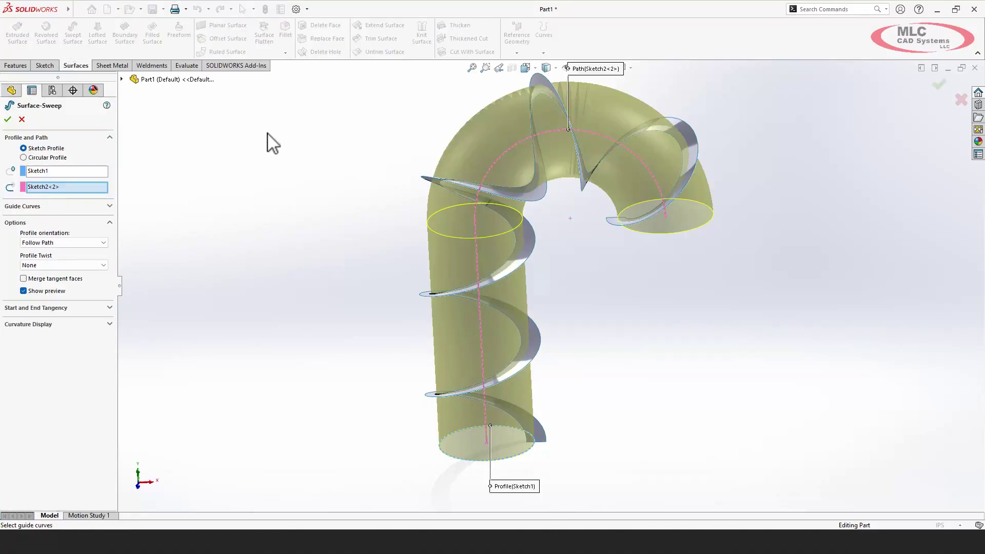
{"action": "left_click", "coordinate": [8, 118]}
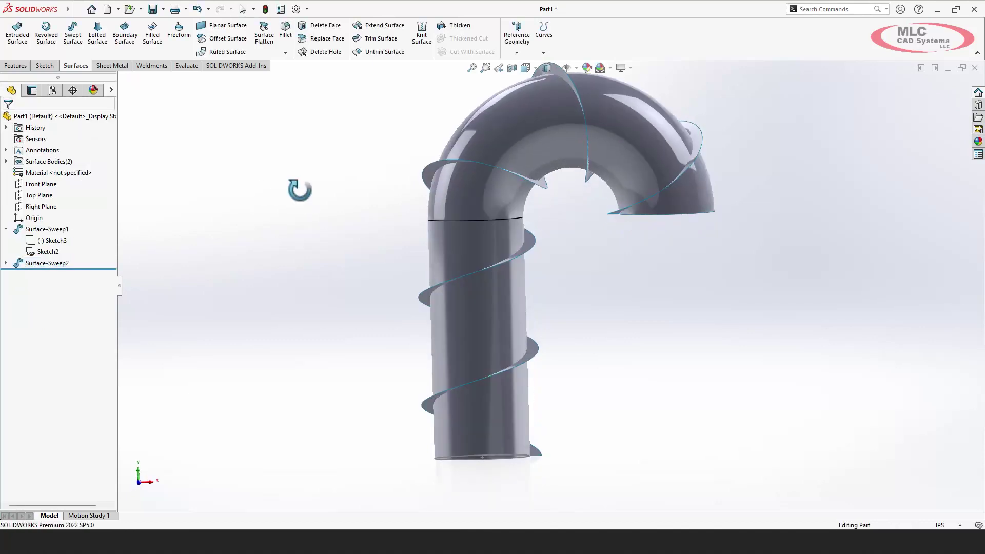
{"action": "middle_click_drag", "start_coordinate": [300, 189], "coordinate": [301, 191]}
{"action": "scroll", "coordinate": [301, 192], "scroll_direction": "up", "scroll_amount": 2}
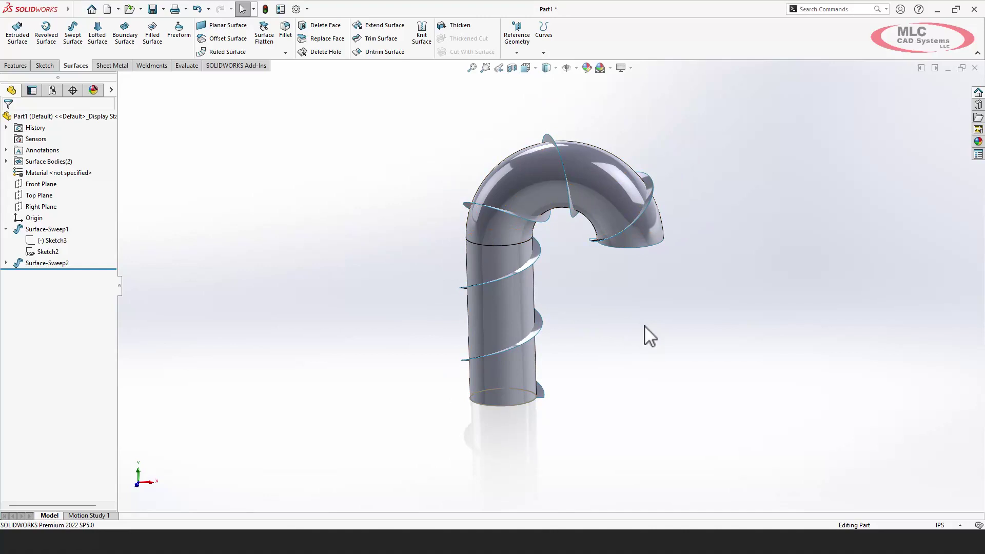
{"action": "scroll", "coordinate": [653, 262], "scroll_direction": "down", "scroll_amount": 1}
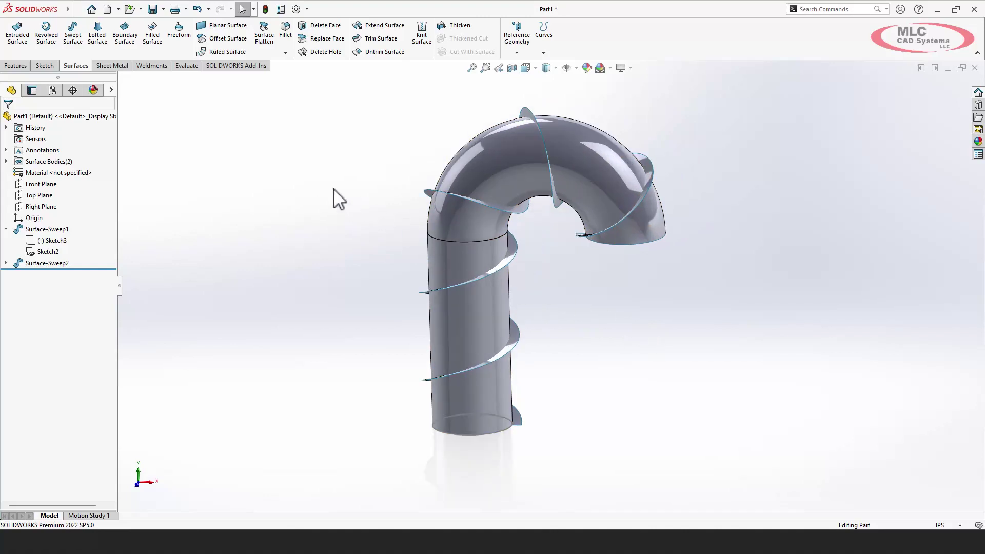
- Create 3DSketch2 from the intersection curves of Surface-Sweep1 and Surface-Sweep2
{"action": "left_click", "coordinate": [46, 67]}
{"action": "left_click", "coordinate": [14, 52]}
{"action": "left_click", "coordinate": [19, 80]}
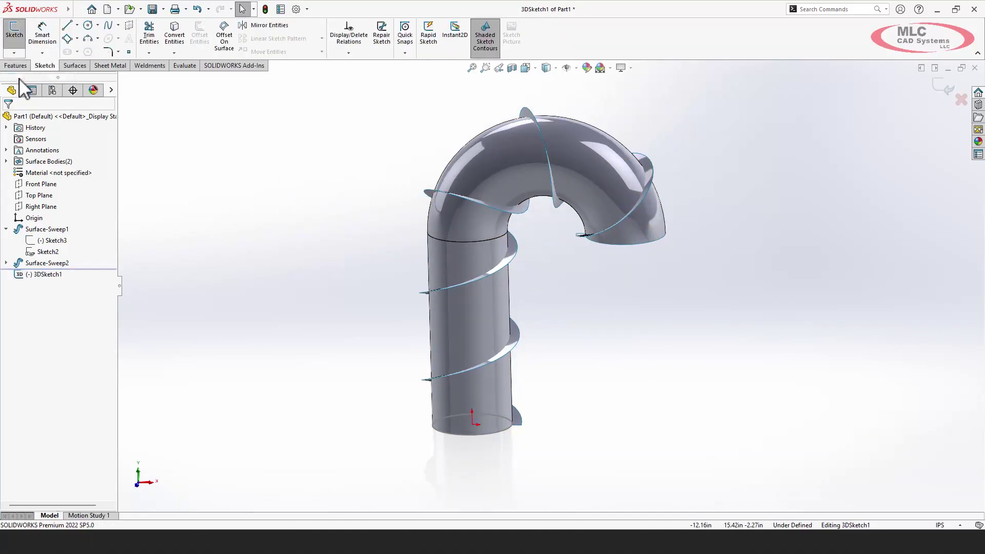
{"action": "left_click", "coordinate": [173, 52]}
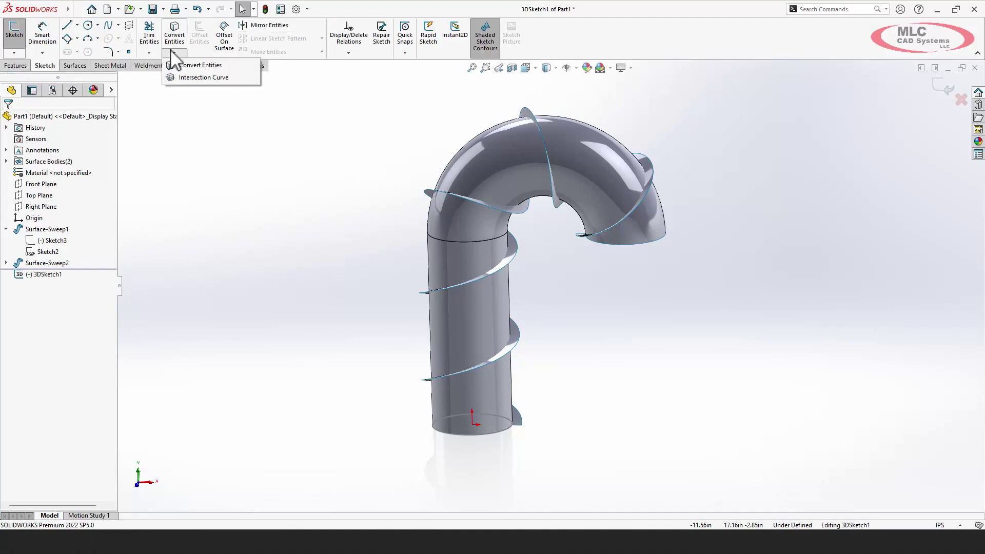
{"action": "left_click", "coordinate": [176, 76]}
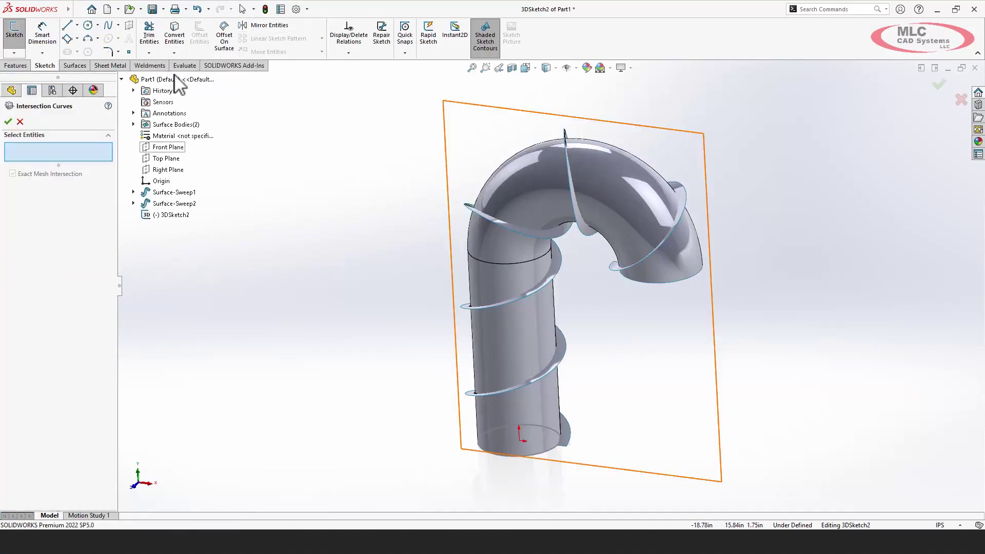
{"action": "left_click", "coordinate": [134, 124]}
{"action": "left_click", "coordinate": [171, 136]}
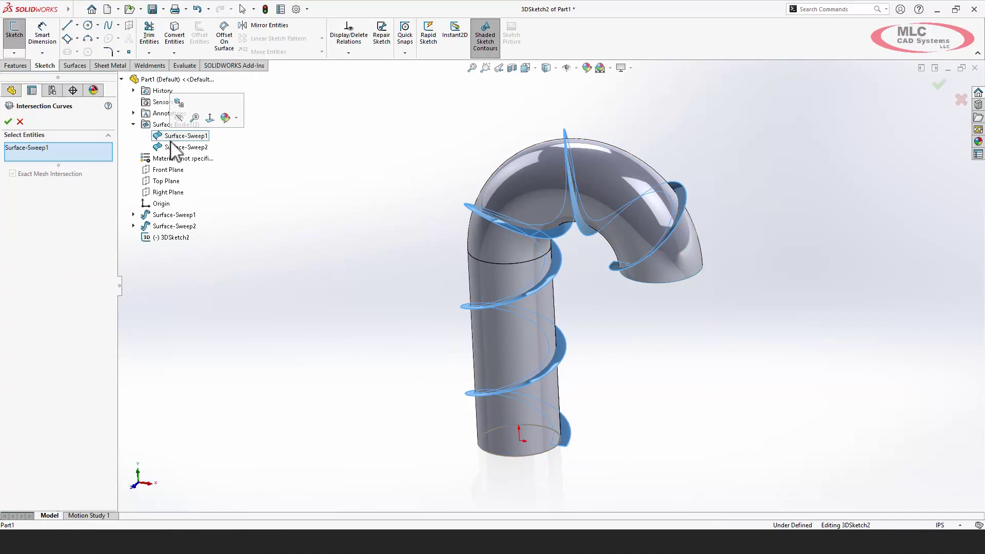
{"action": "left_click", "coordinate": [172, 148]}
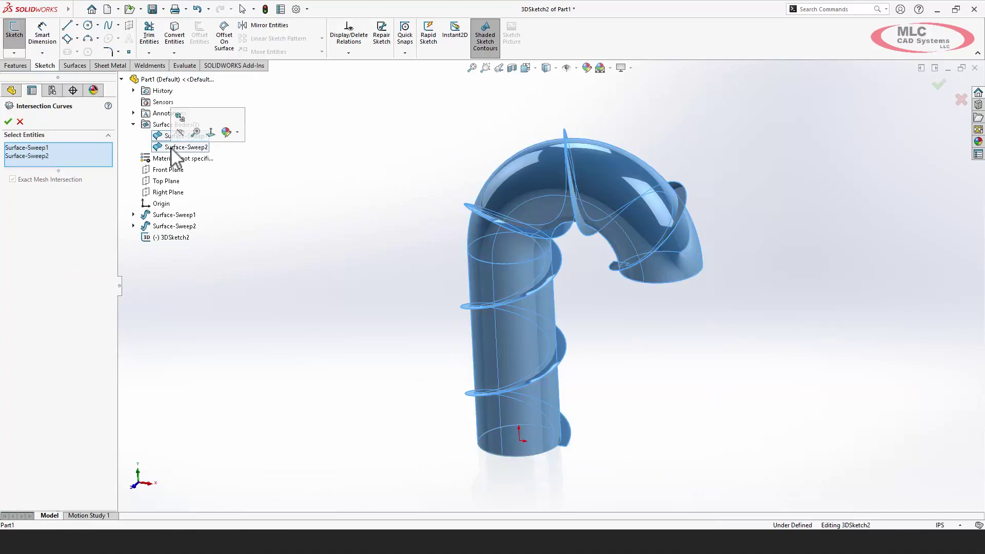
{"action": "left_click", "coordinate": [8, 121]}
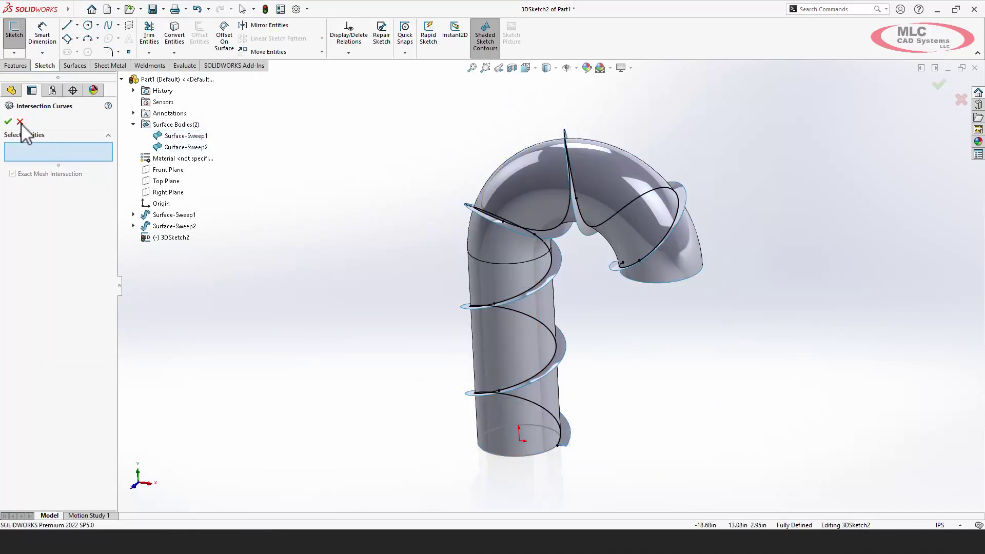
{"action": "left_click", "coordinate": [20, 121]}
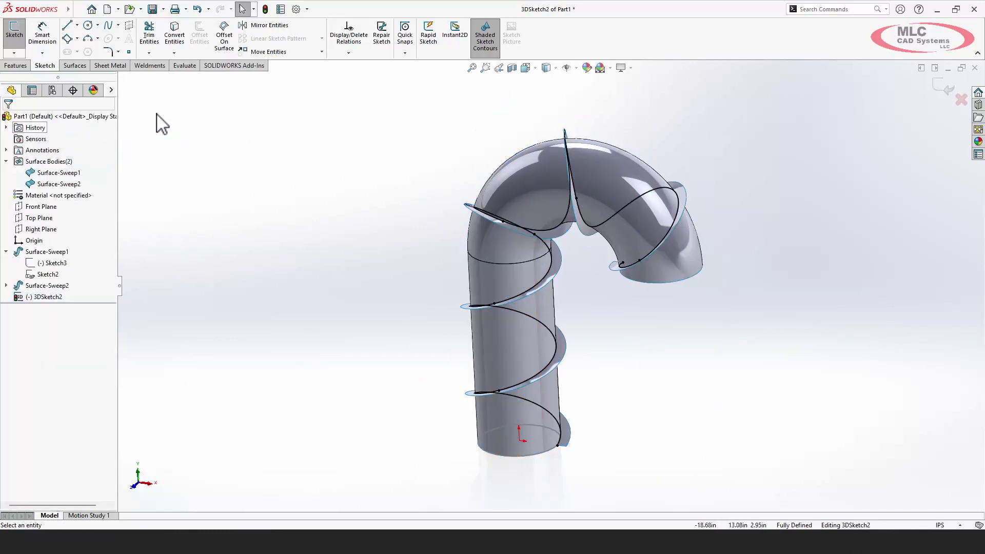
{"action": "left_click", "coordinate": [945, 88]}
{"action": "left_click", "coordinate": [396, 128]}
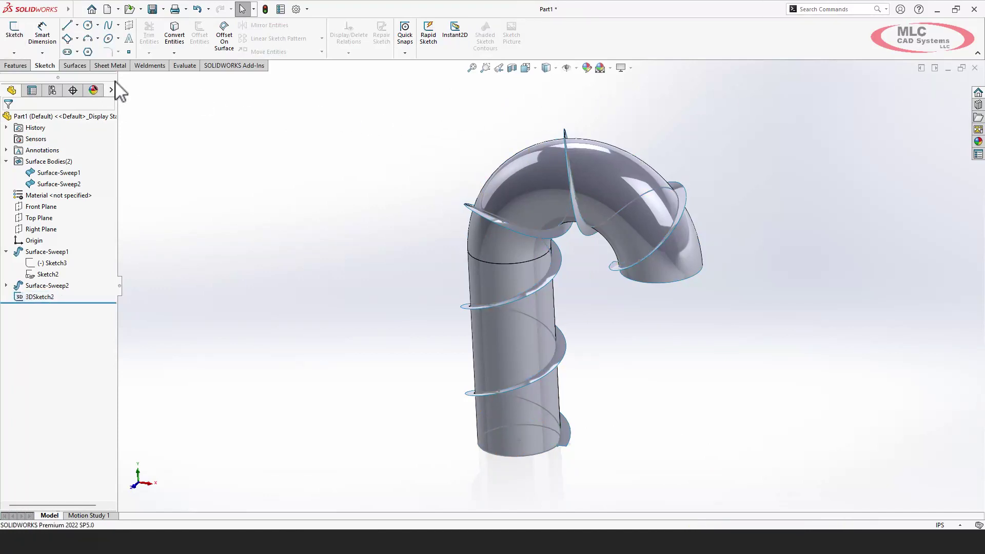
- Sweep a 0.10in circular-profile solid wire along the 3DSketch2 spiral curve
{"action": "left_click", "coordinate": [16, 65]}
{"action": "left_click", "coordinate": [85, 28]}
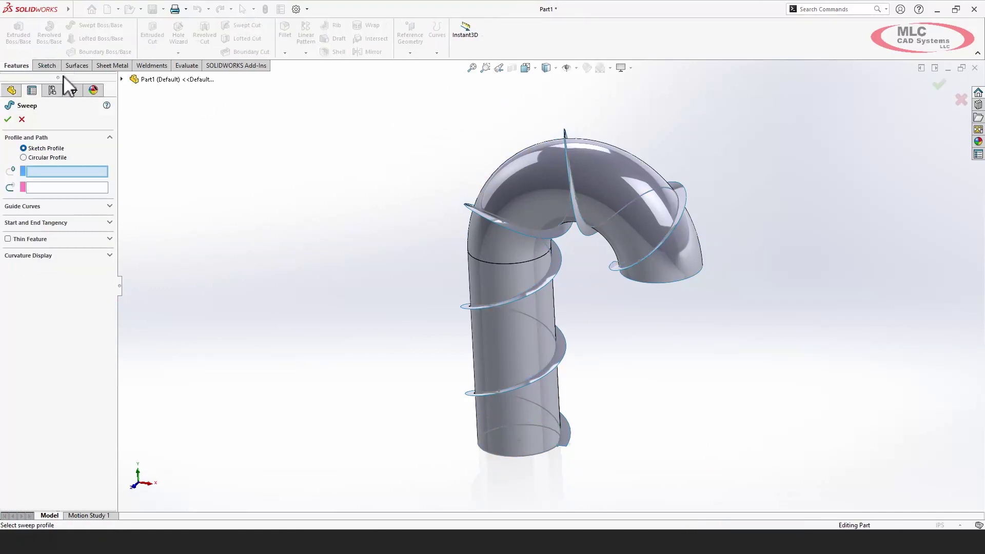
{"action": "left_click", "coordinate": [29, 157]}
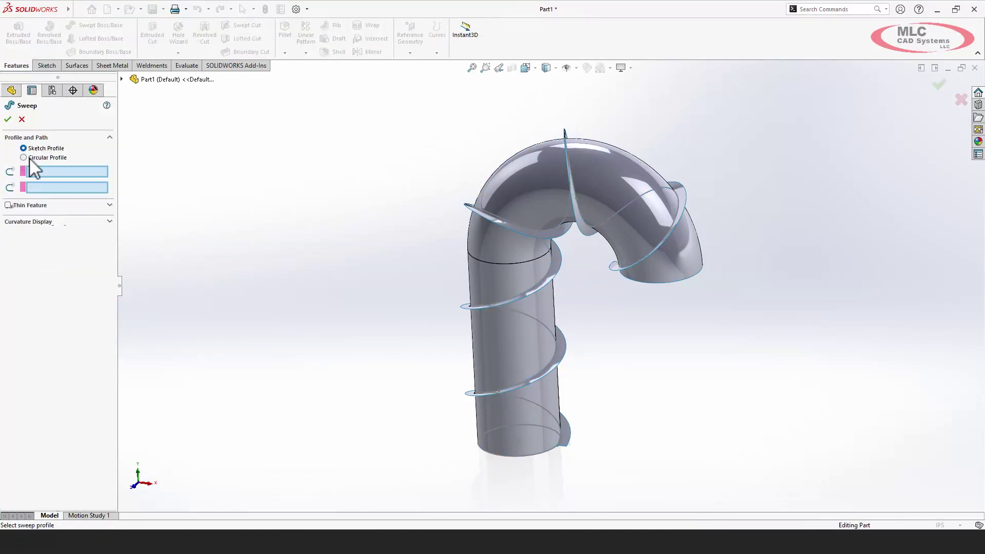
{"action": "left_click", "coordinate": [531, 316]}
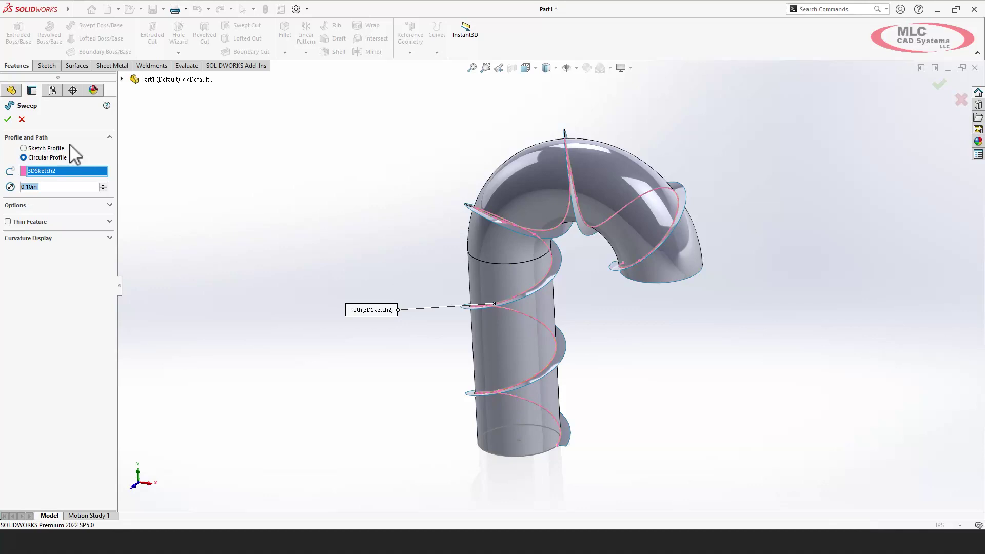
{"action": "left_click", "coordinate": [8, 120]}
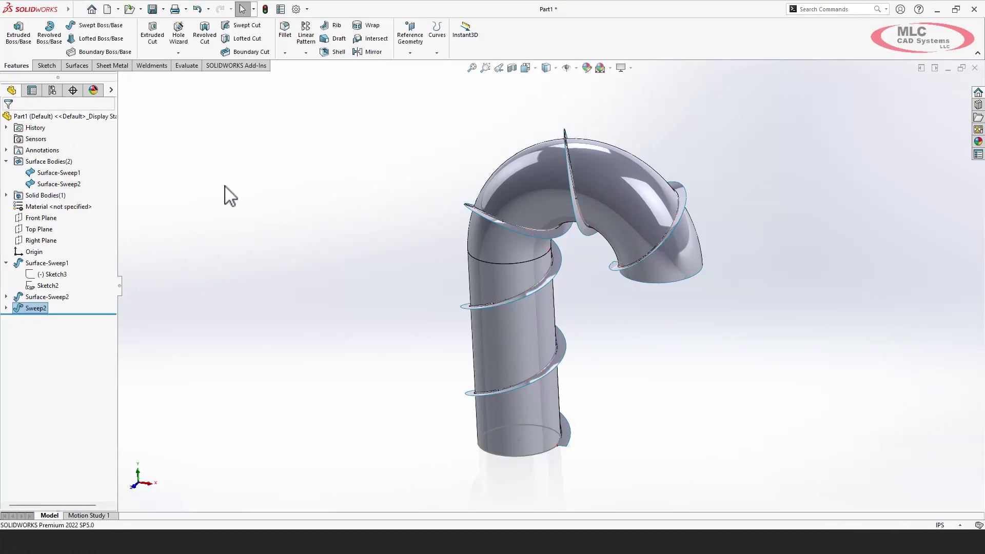
- Hide the tube and twisted ribbon surfaces so only the wire is visible
{"action": "key", "text": "Tab"}
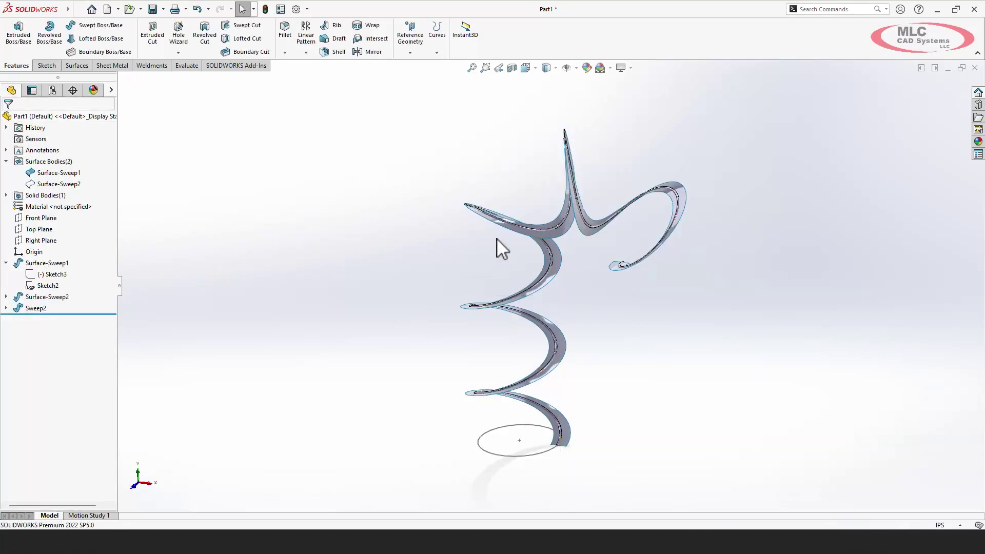
{"action": "scroll", "coordinate": [496, 238], "scroll_direction": "down", "scroll_amount": 3}
{"action": "key", "text": "Tab"}
{"action": "middle_click_drag", "start_coordinate": [496, 238], "coordinate": [496, 238]}
{"action": "scroll", "coordinate": [497, 237], "scroll_direction": "up", "scroll_amount": 4}
{"action": "scroll", "coordinate": [496, 238], "scroll_direction": "down", "scroll_amount": 10}
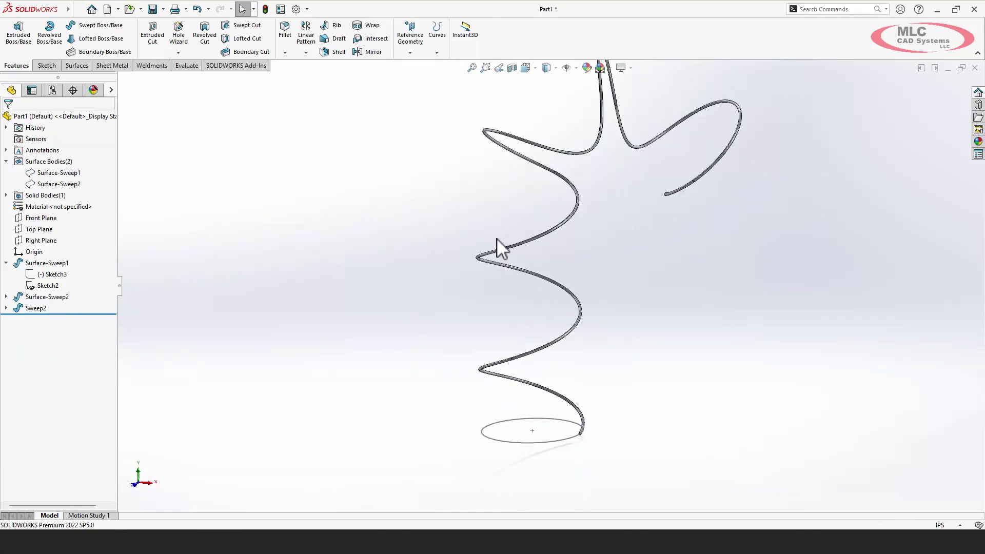
{"action": "scroll", "coordinate": [497, 238], "scroll_direction": "down", "scroll_amount": 4}
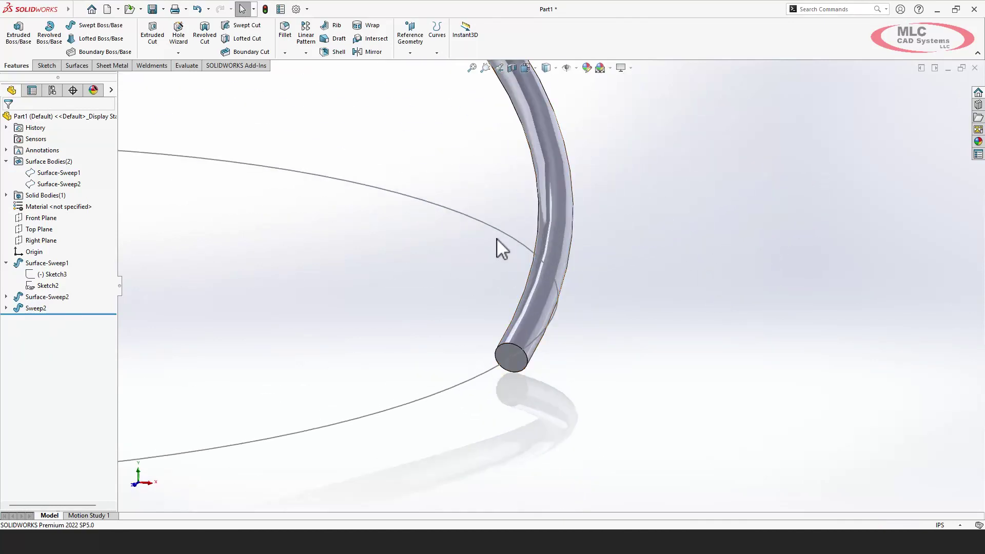
{"action": "scroll", "coordinate": [496, 238], "scroll_direction": "up", "scroll_amount": 2}
{"action": "scroll", "coordinate": [497, 238], "scroll_direction": "up", "scroll_amount": 5}
{"action": "middle_click_drag", "start_coordinate": [496, 238], "coordinate": [497, 238]}
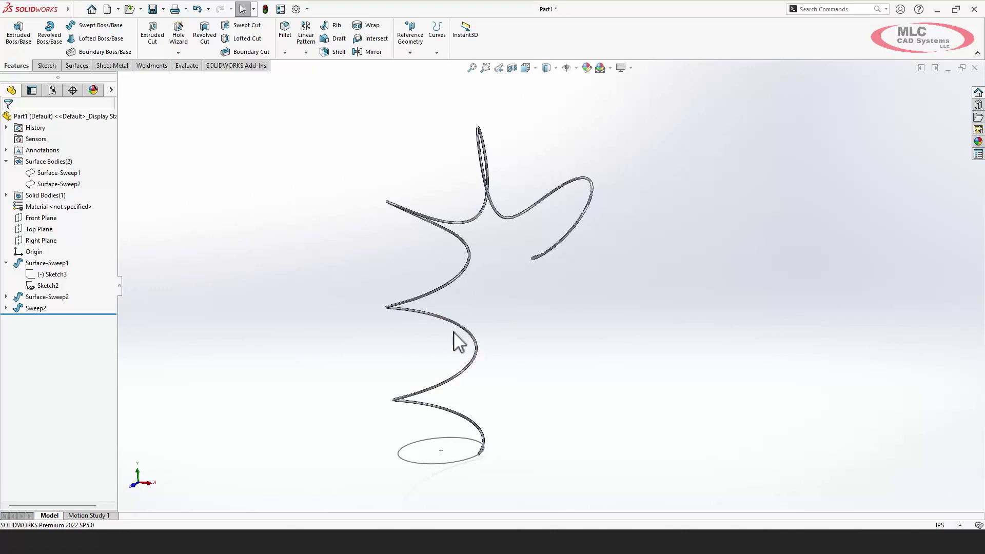
- Delete Sweep2 and select the bare 3DSketch2 spiral curve
{"action": "left_click", "coordinate": [32, 308]}
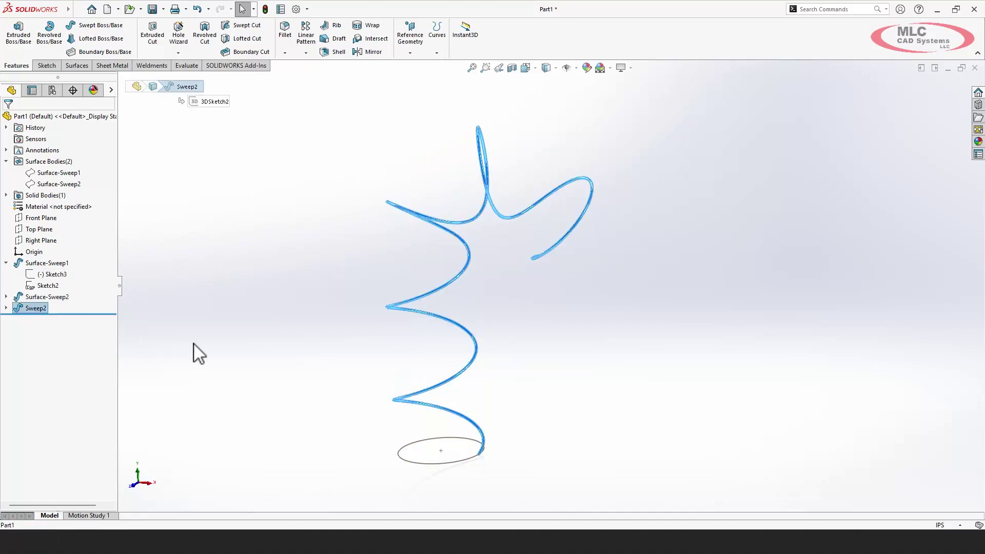
{"action": "key", "text": "Delete"}
{"action": "key", "text": "Return"}
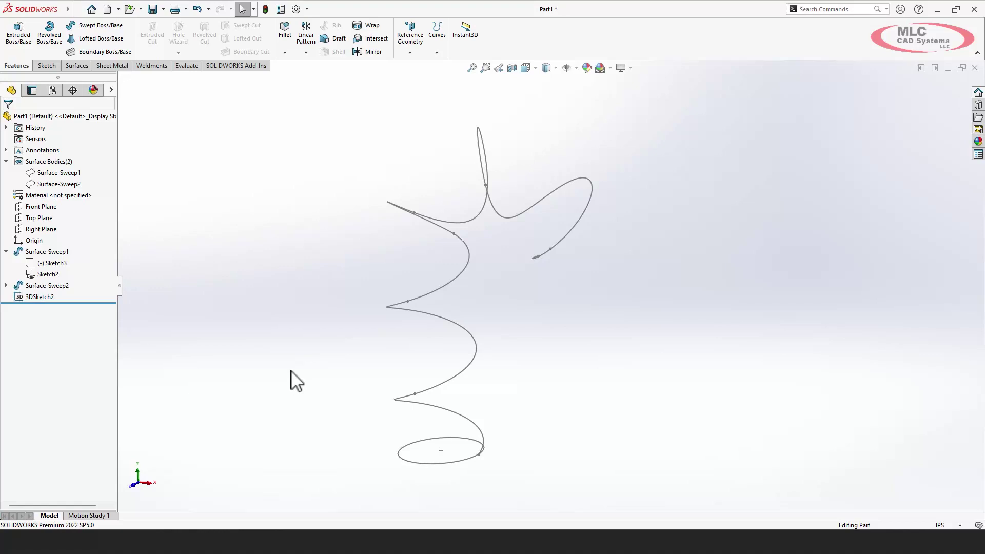
{"action": "scroll", "coordinate": [310, 365], "scroll_direction": "down", "scroll_amount": 5}
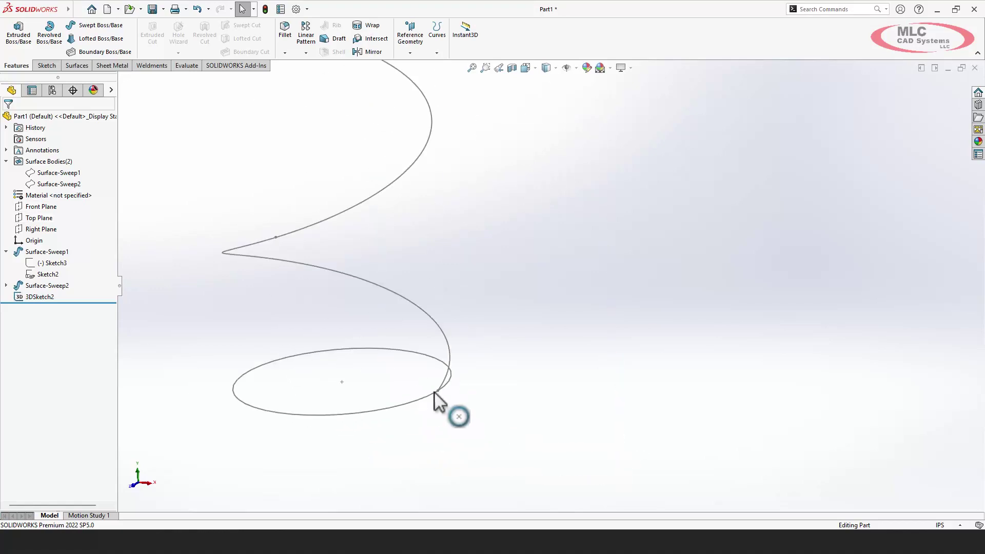
{"action": "left_click", "coordinate": [435, 391]}
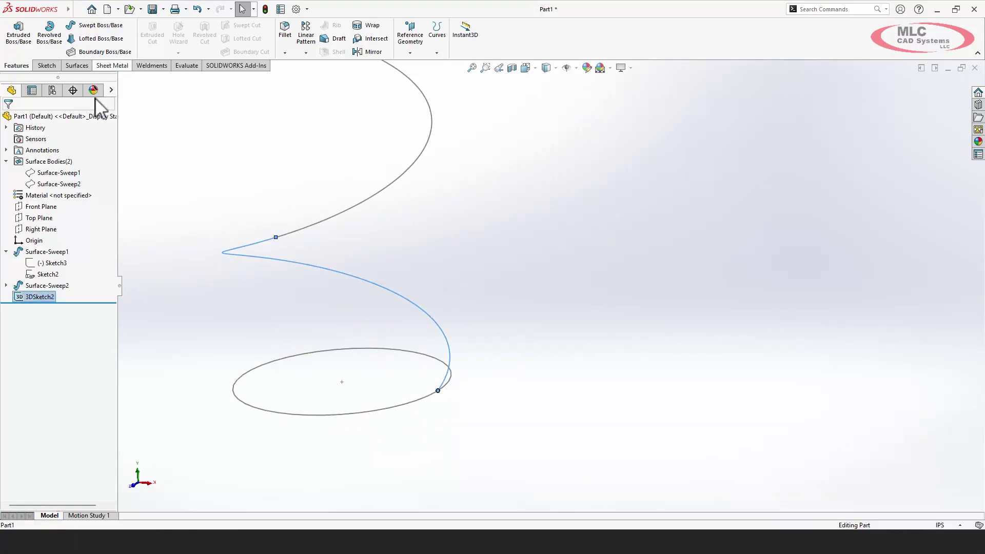
- Sketch a short horizontal line starting at the helix start point
{"action": "left_click", "coordinate": [46, 65]}
{"action": "left_click", "coordinate": [15, 33]}
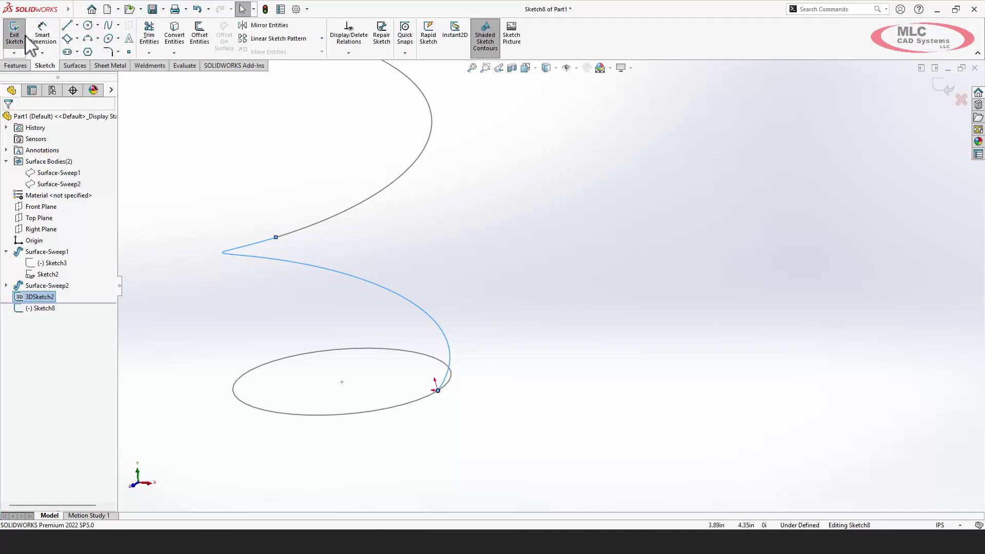
{"action": "left_click", "coordinate": [66, 24]}
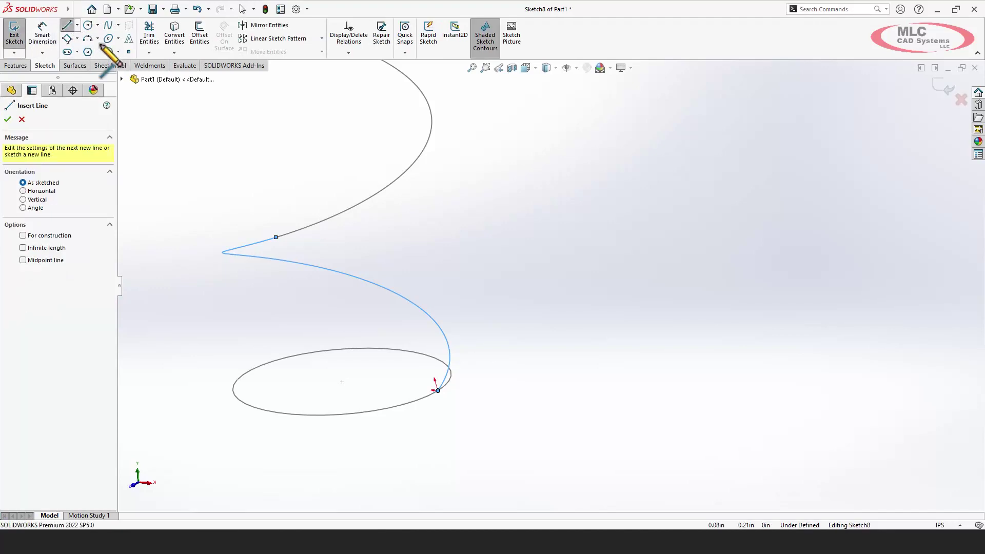
{"action": "scroll", "coordinate": [377, 219], "scroll_direction": "down", "scroll_amount": 6}
{"action": "scroll", "coordinate": [376, 218], "scroll_direction": "down", "scroll_amount": 3}
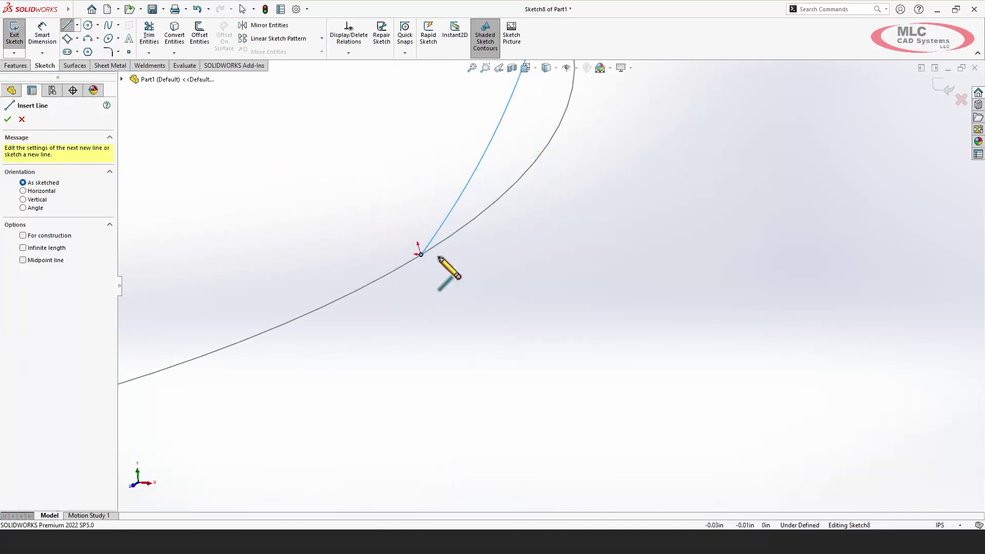
{"action": "left_click", "coordinate": [437, 256]}
{"action": "left_click", "coordinate": [468, 259]}
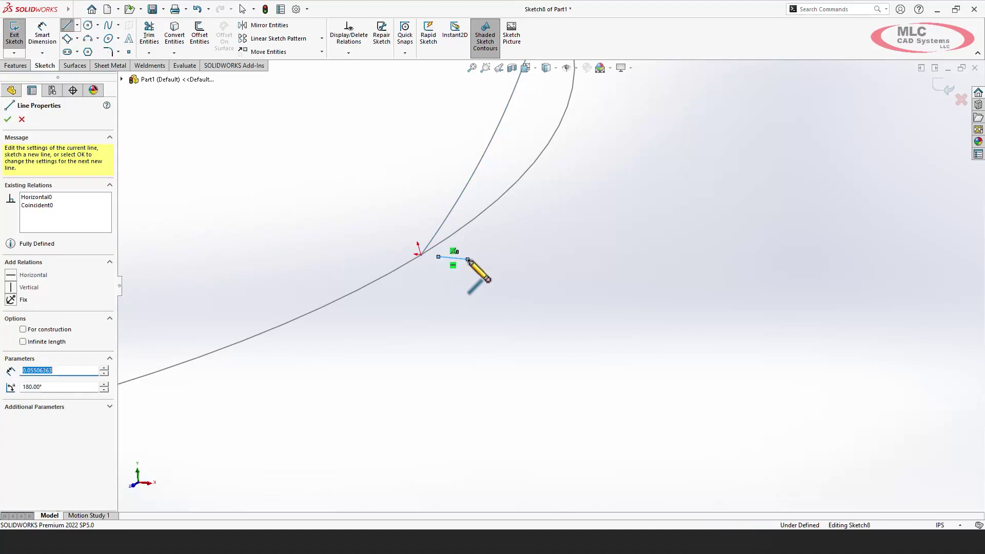
{"action": "key", "text": "Escape"}
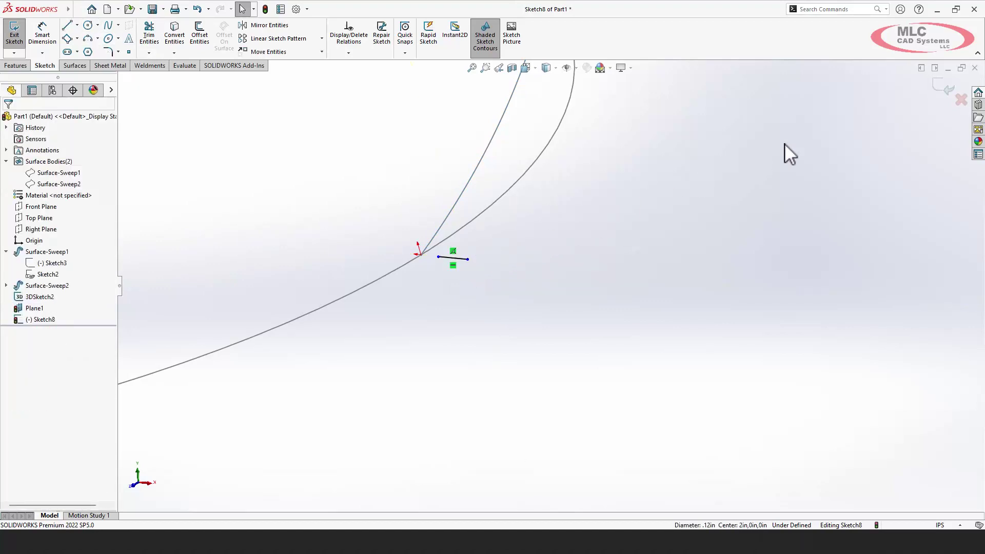
{"action": "left_click", "coordinate": [940, 87]}
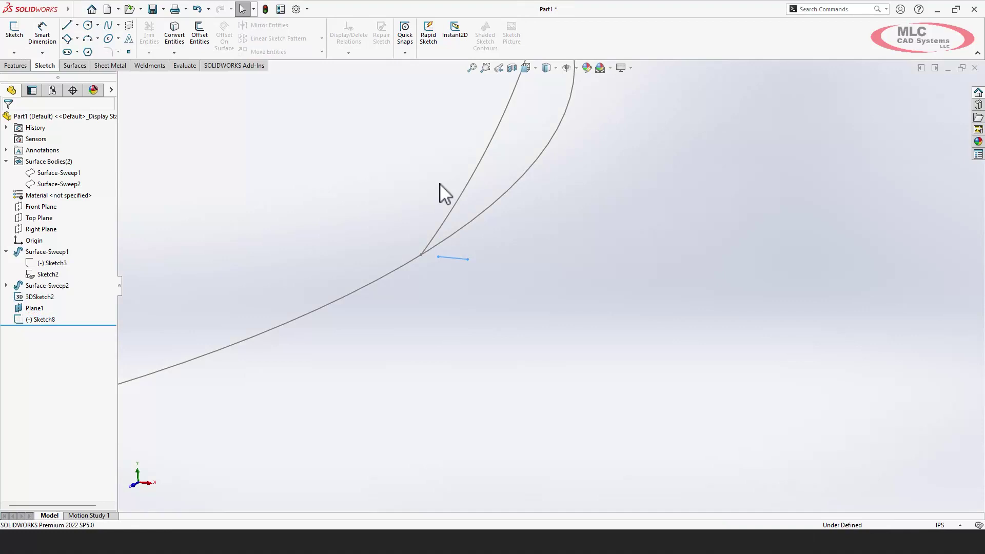
- On Plane1, sketch a circle of about 0.06 radius centred on the helix start
{"action": "left_click", "coordinate": [34, 308]}
{"action": "left_click", "coordinate": [39, 293]}
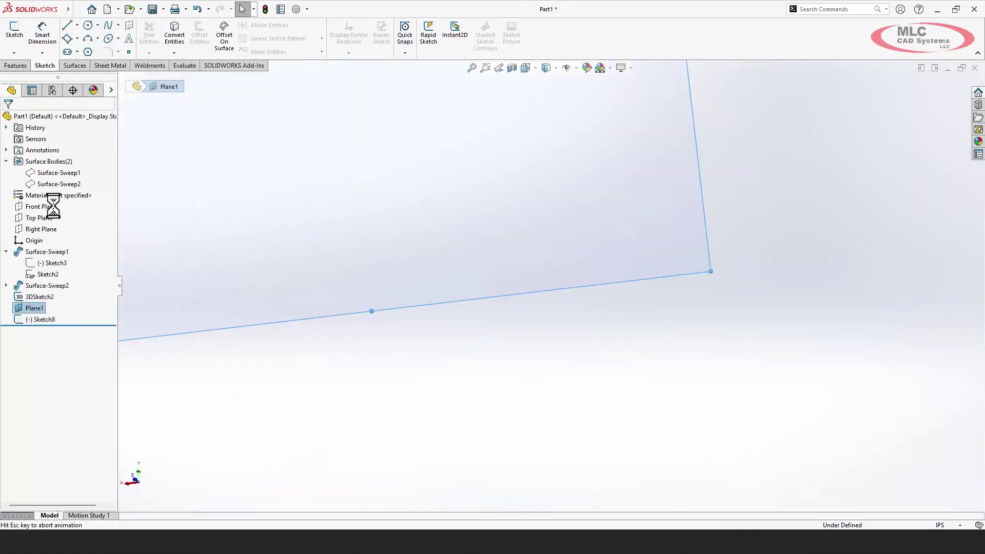
{"action": "left_click", "coordinate": [89, 26]}
{"action": "scroll", "coordinate": [589, 400], "scroll_direction": "down", "scroll_amount": 10}
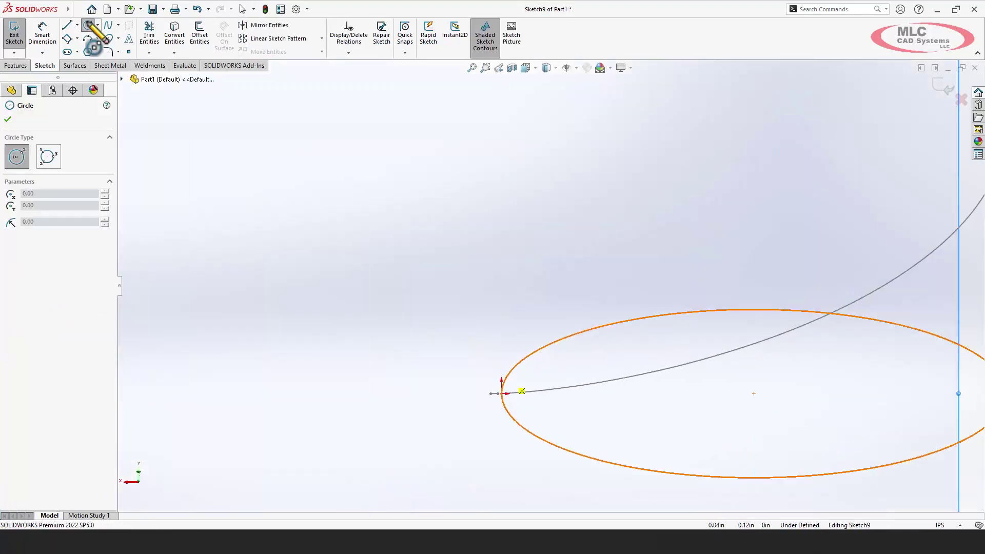
{"action": "left_click", "coordinate": [562, 327]}
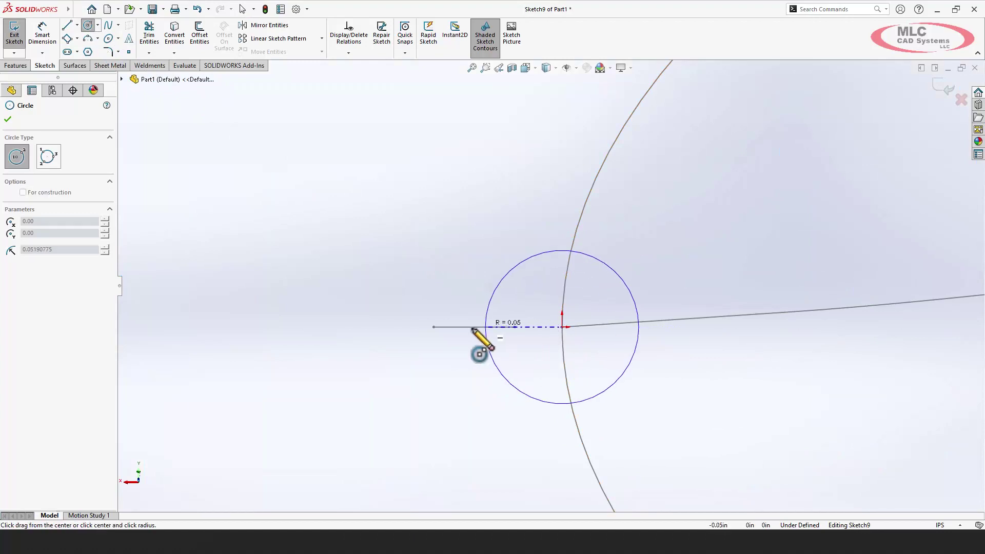
{"action": "left_click", "coordinate": [472, 328]}
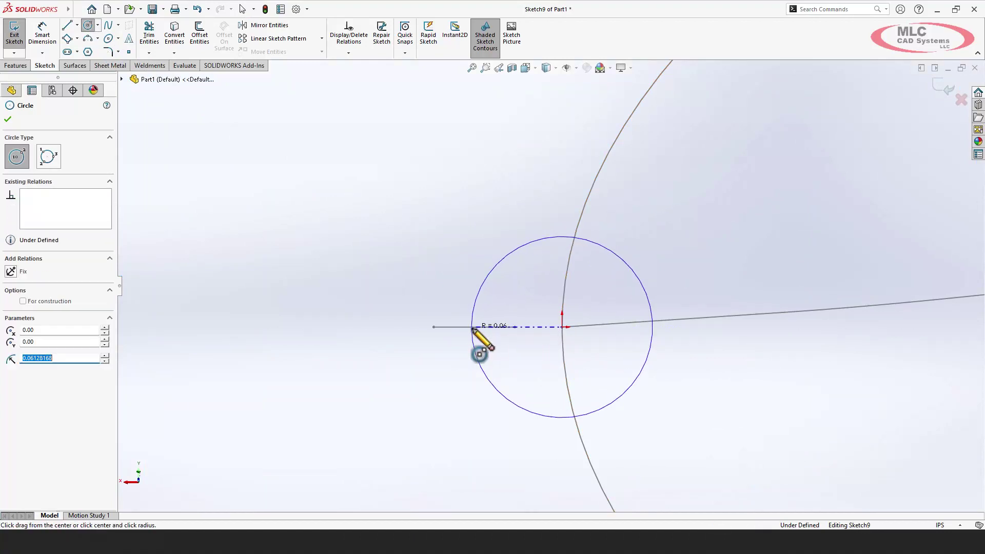
{"action": "scroll", "coordinate": [645, 343], "scroll_direction": "up", "scroll_amount": 2}
{"action": "scroll", "coordinate": [646, 342], "scroll_direction": "up", "scroll_amount": 1}
{"action": "key", "text": "Escape"}
{"action": "scroll", "coordinate": [647, 343], "scroll_direction": "up", "scroll_amount": 2}
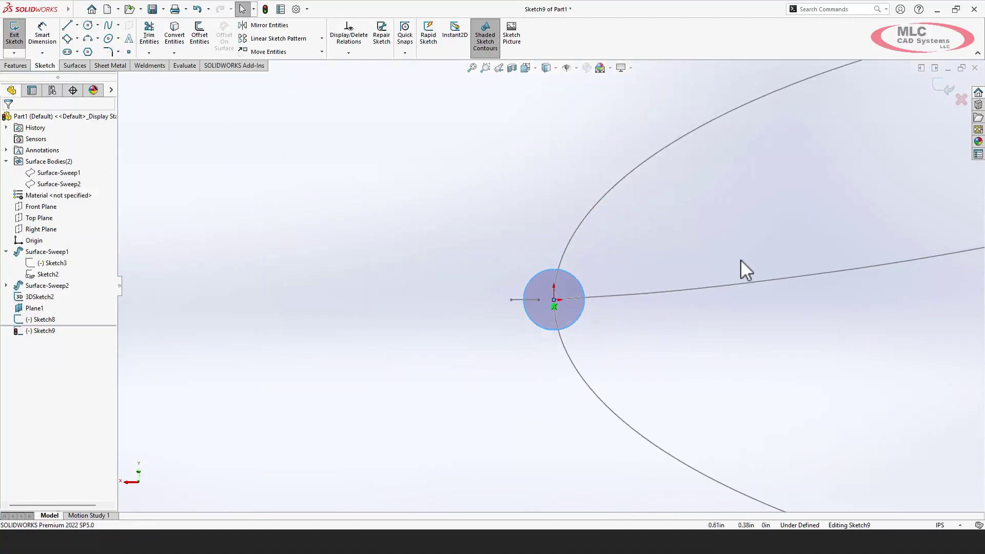
{"action": "left_click", "coordinate": [939, 88]}
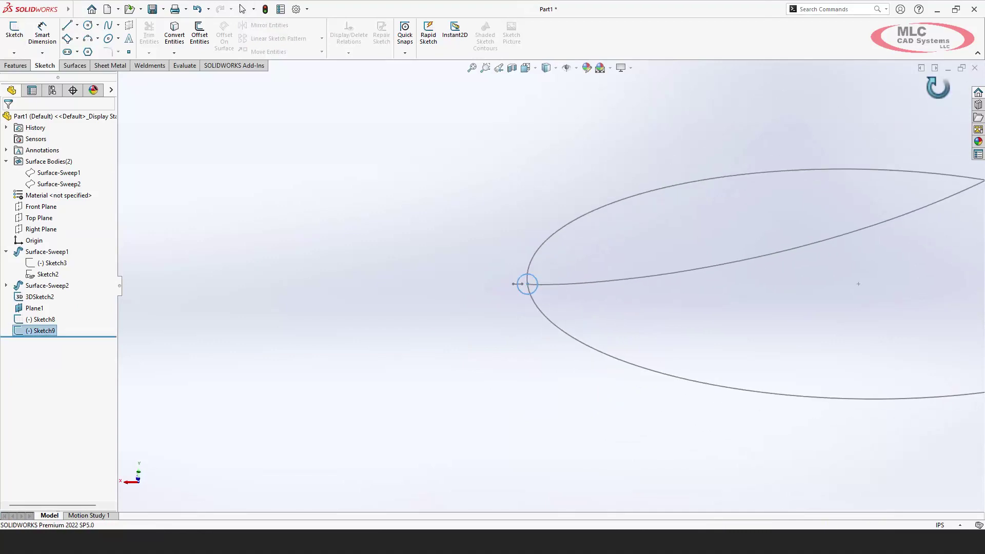
- Sweep the Sketch9 circle along 3DSketch2 into the tube surface Surface-Sweep3
{"action": "middle_click_drag", "start_coordinate": [819, 191], "coordinate": [820, 190]}
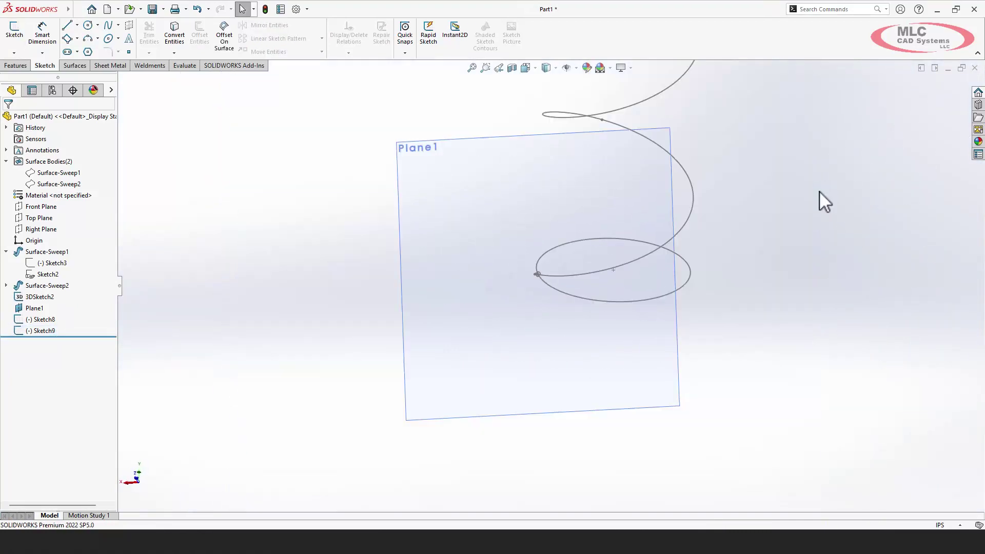
{"action": "left_click", "coordinate": [75, 66]}
{"action": "left_click", "coordinate": [73, 36]}
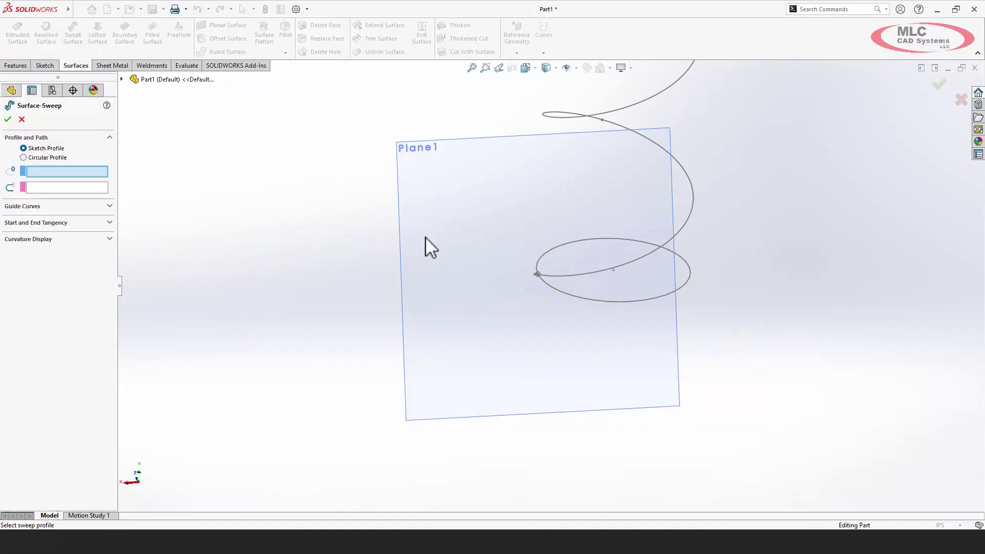
{"action": "scroll", "coordinate": [531, 298], "scroll_direction": "down", "scroll_amount": 6}
{"action": "left_click", "coordinate": [531, 299]}
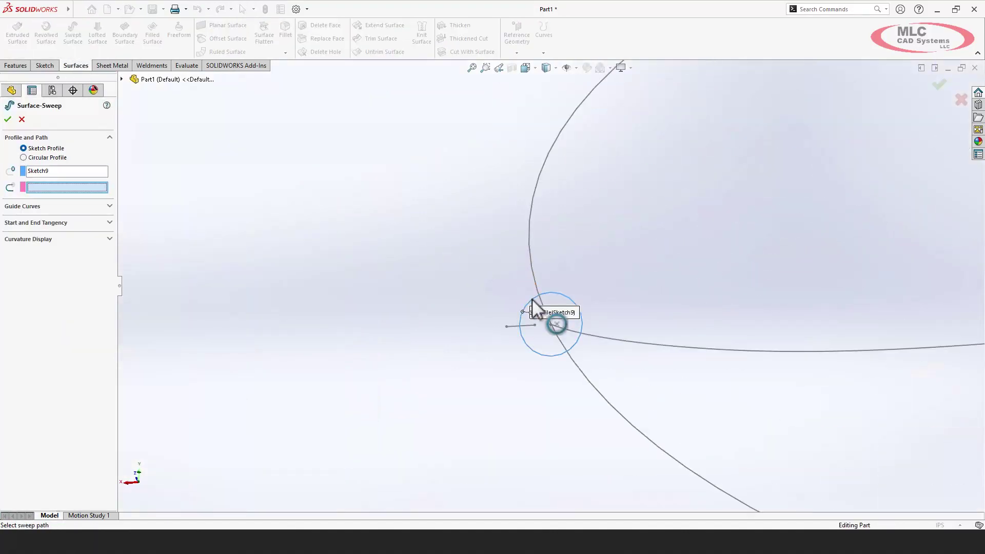
{"action": "left_click", "coordinate": [597, 335]}
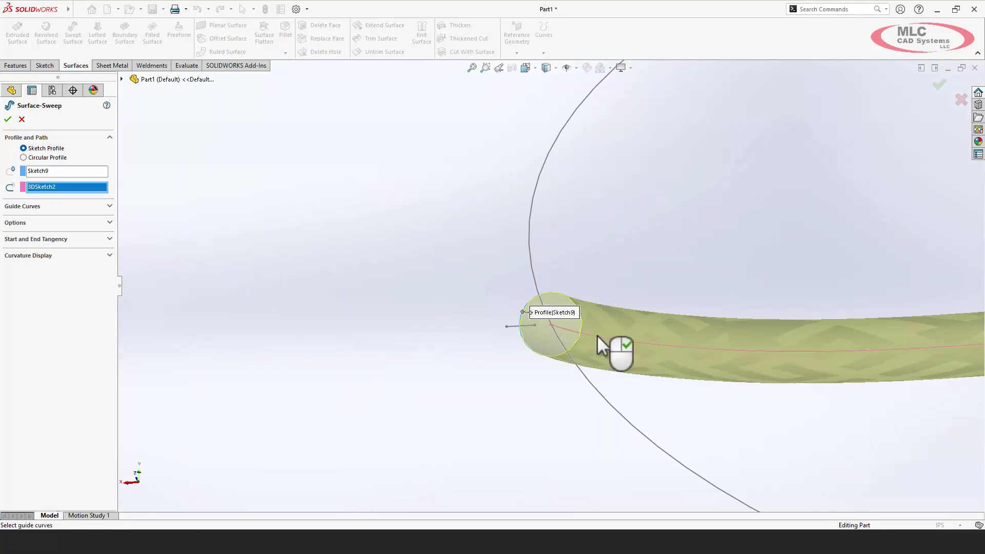
{"action": "scroll", "coordinate": [597, 335], "scroll_direction": "up", "scroll_amount": 12}
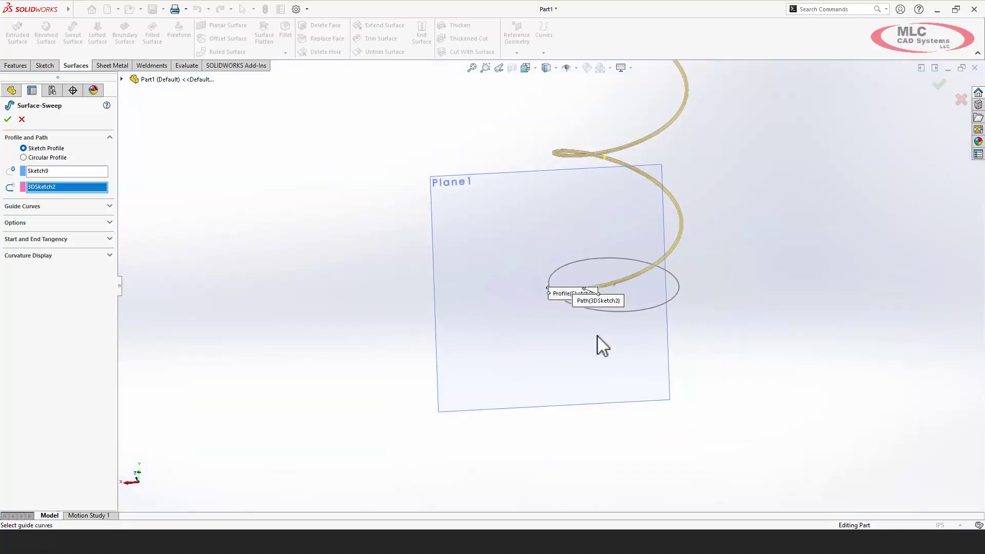
{"action": "scroll", "coordinate": [597, 336], "scroll_direction": "down", "scroll_amount": 10}
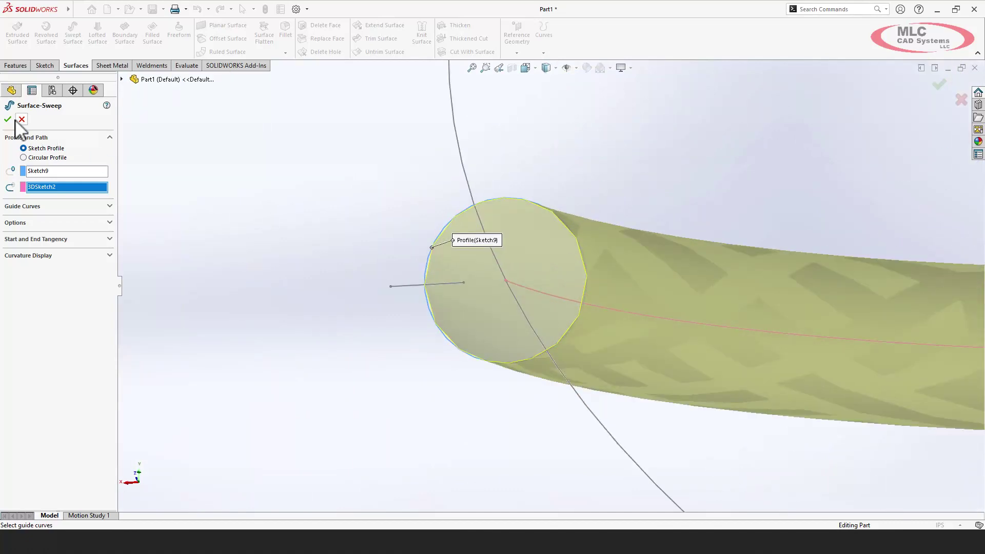
{"action": "left_click", "coordinate": [8, 119]}
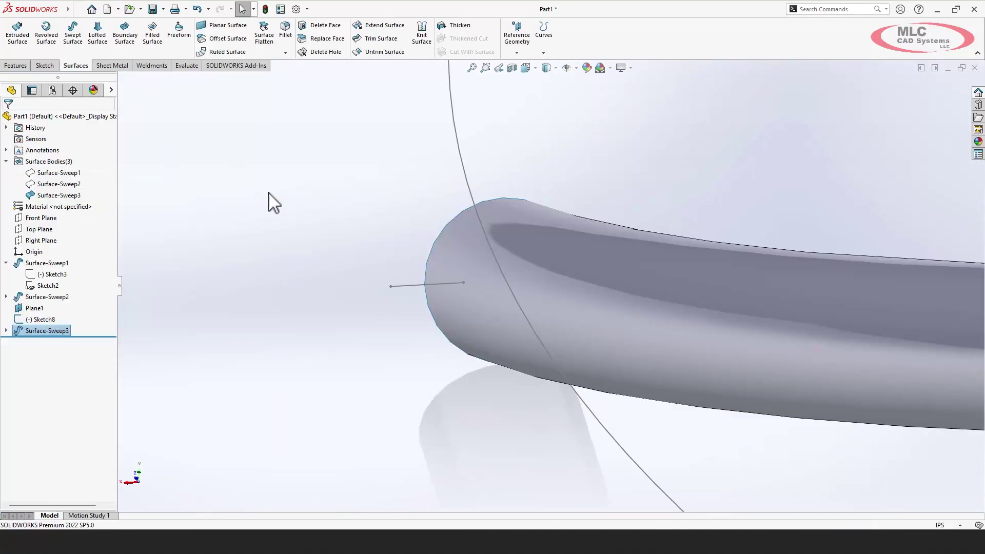
{"action": "left_click", "coordinate": [6, 331]}
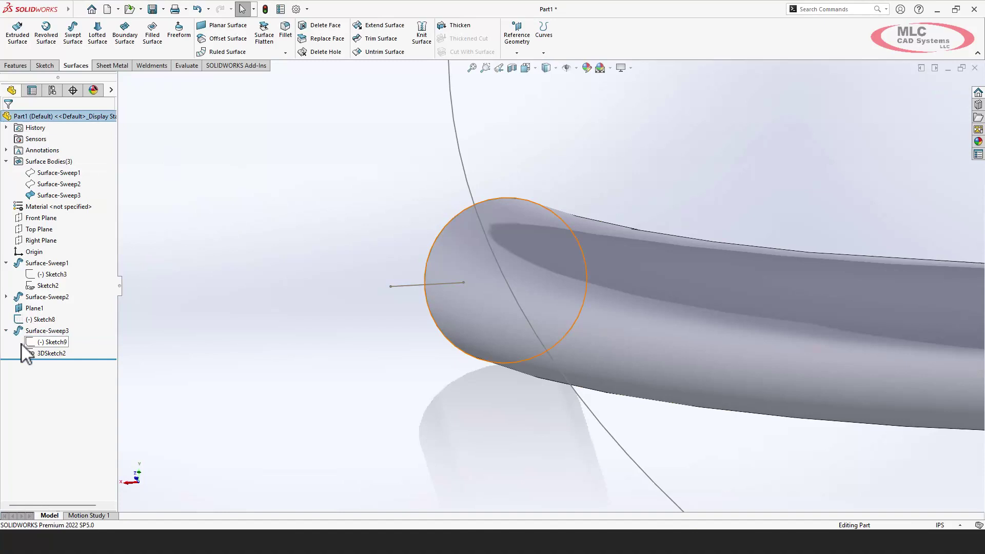
{"action": "left_click", "coordinate": [31, 353]}
{"action": "left_click", "coordinate": [22, 319], "text": "ctrl"}
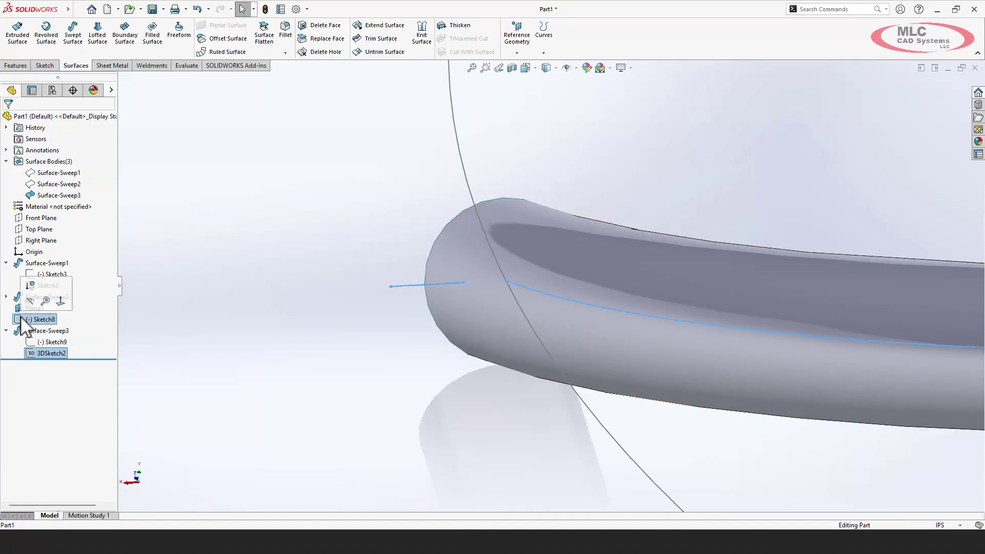
{"action": "left_click", "coordinate": [72, 36]}
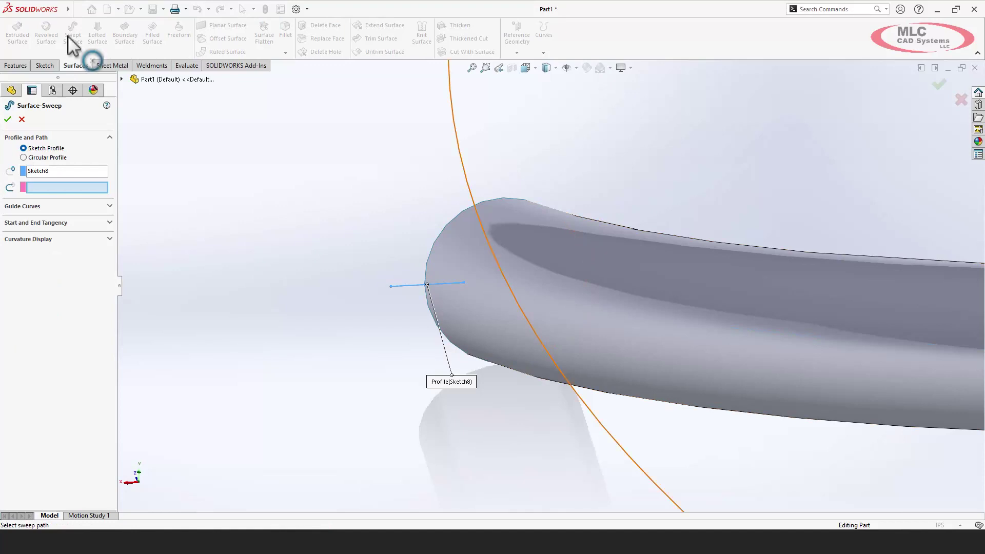
{"action": "left_click", "coordinate": [123, 78]}
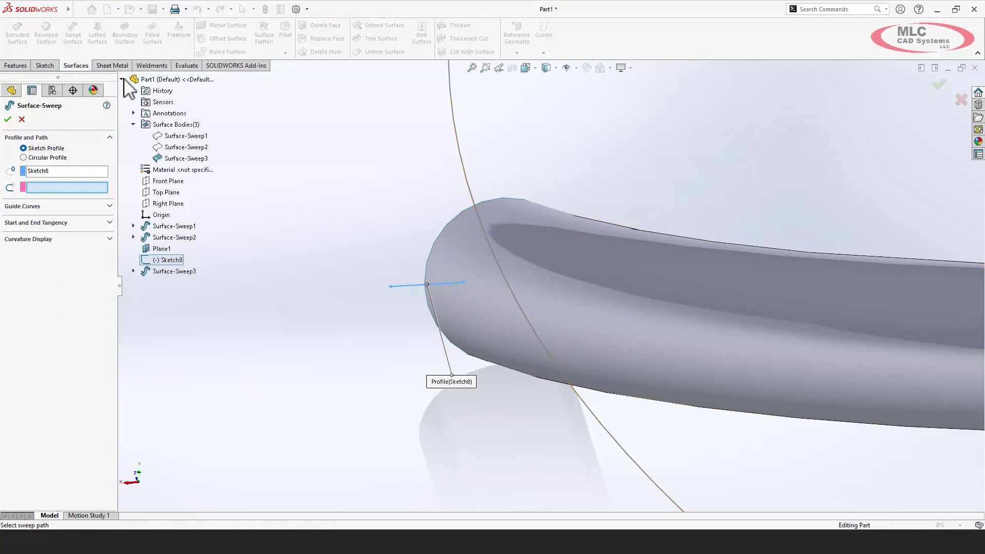
{"action": "left_click", "coordinate": [133, 271]}
{"action": "left_click", "coordinate": [161, 293]}
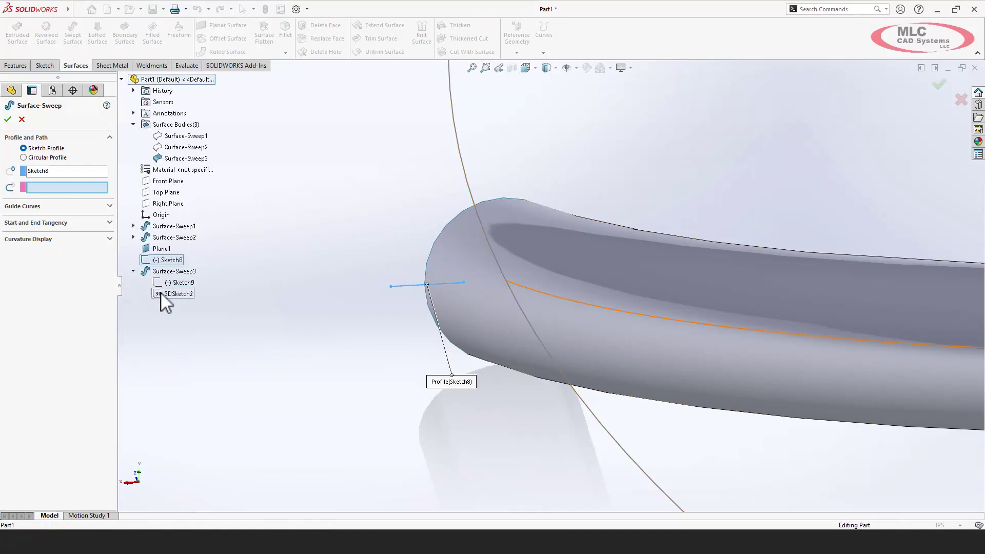
{"action": "left_click", "coordinate": [37, 223]}
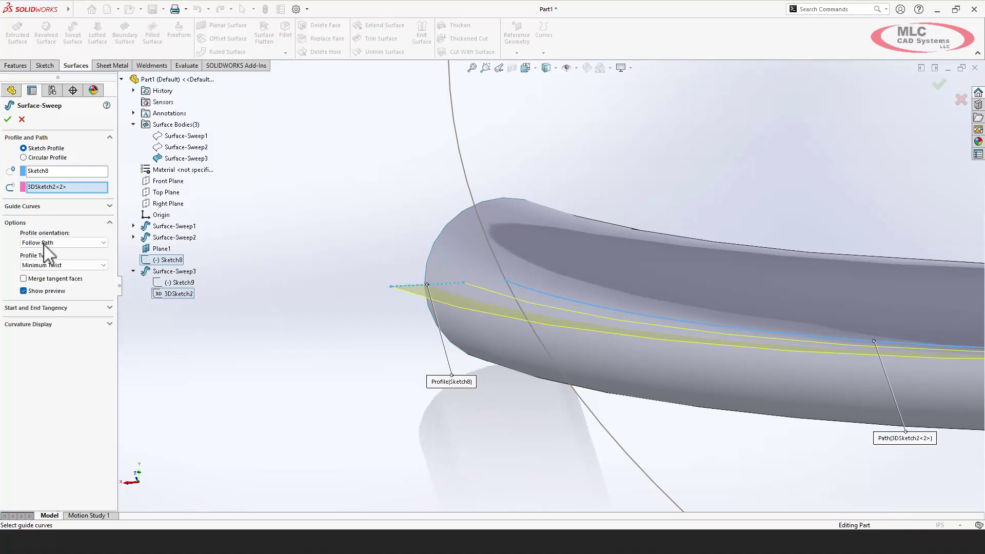
{"action": "left_click", "coordinate": [56, 265]}
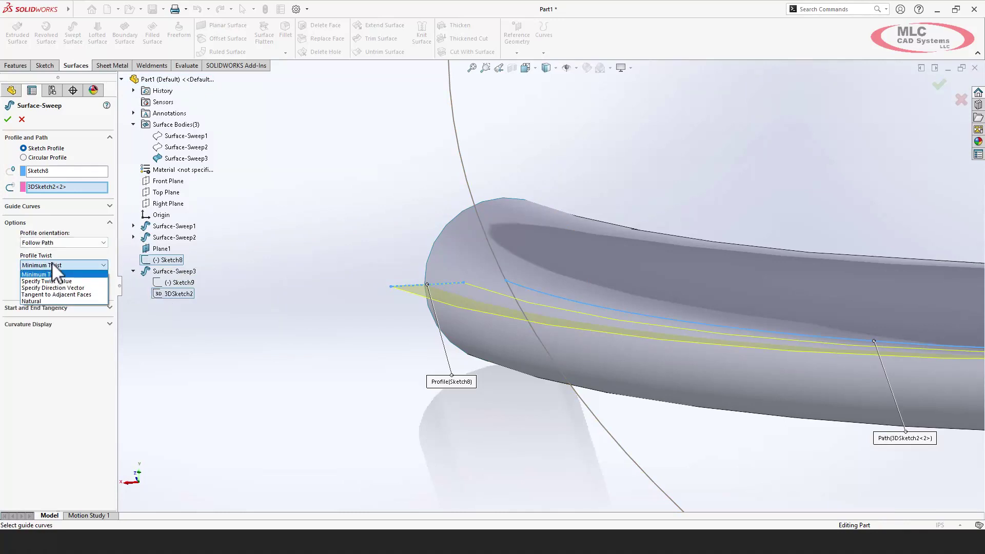
{"action": "left_click", "coordinate": [56, 281]}
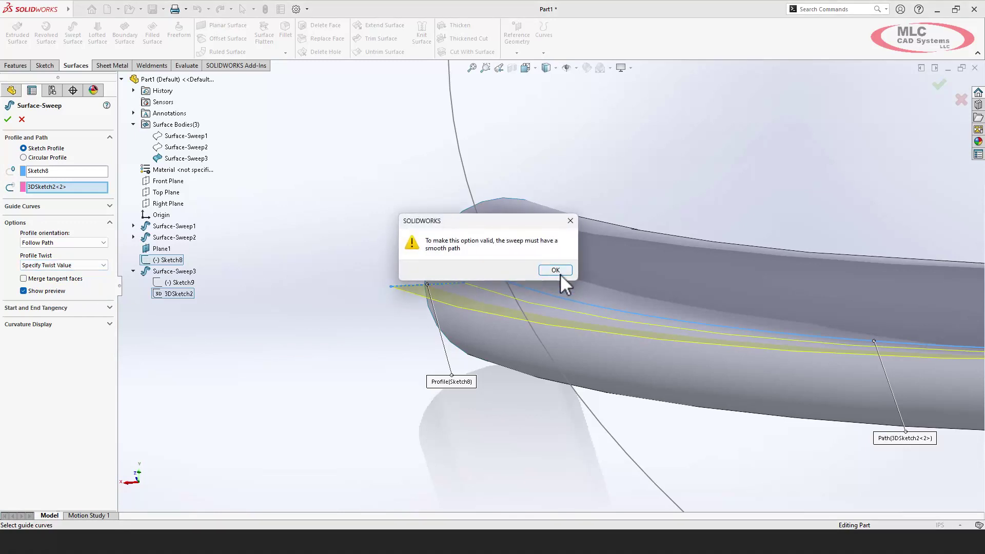
{"action": "left_click", "coordinate": [556, 272]}
{"action": "scroll", "coordinate": [560, 274], "scroll_direction": "up", "scroll_amount": 5}
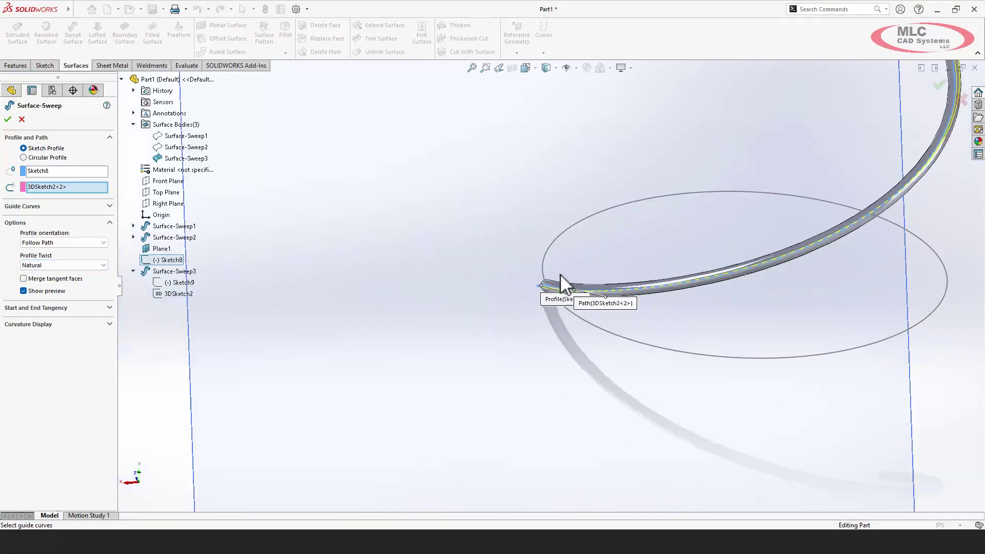
{"action": "scroll", "coordinate": [559, 274], "scroll_direction": "up", "scroll_amount": 3}
{"action": "scroll", "coordinate": [560, 274], "scroll_direction": "down", "scroll_amount": 5}
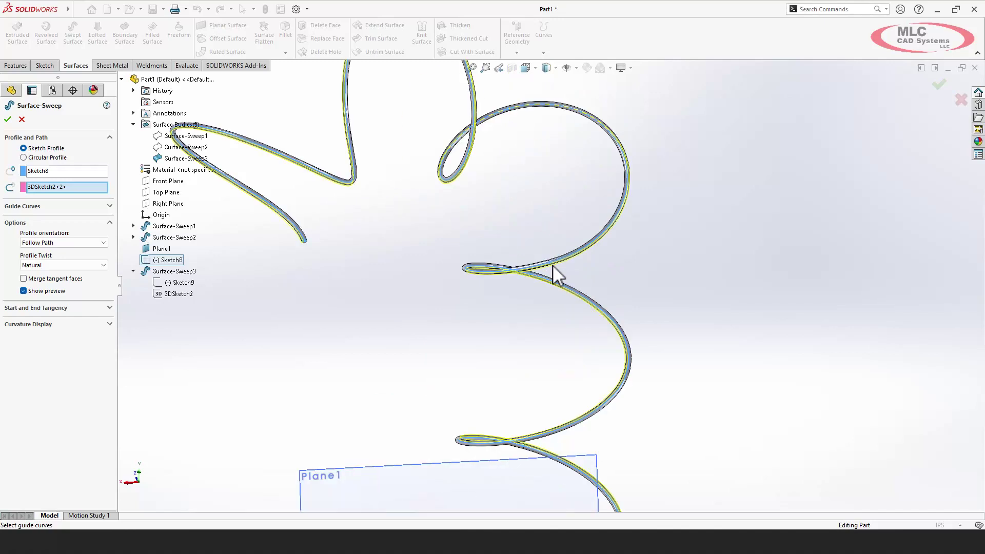
{"action": "middle_click_drag", "start_coordinate": [553, 266], "coordinate": [495, 197]}
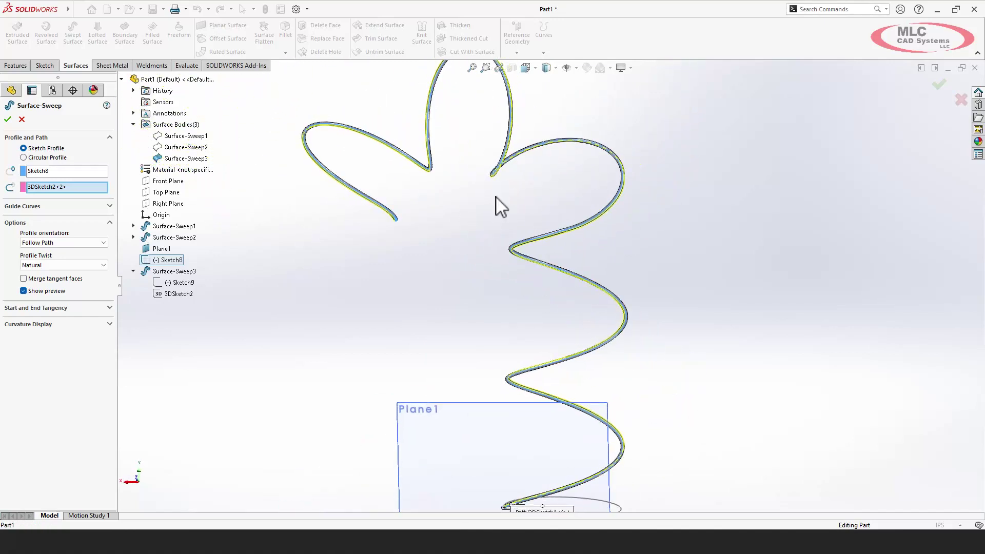
{"action": "scroll", "coordinate": [496, 197], "scroll_direction": "down", "scroll_amount": 4}
{"action": "scroll", "coordinate": [496, 197], "scroll_direction": "down", "scroll_amount": 4}
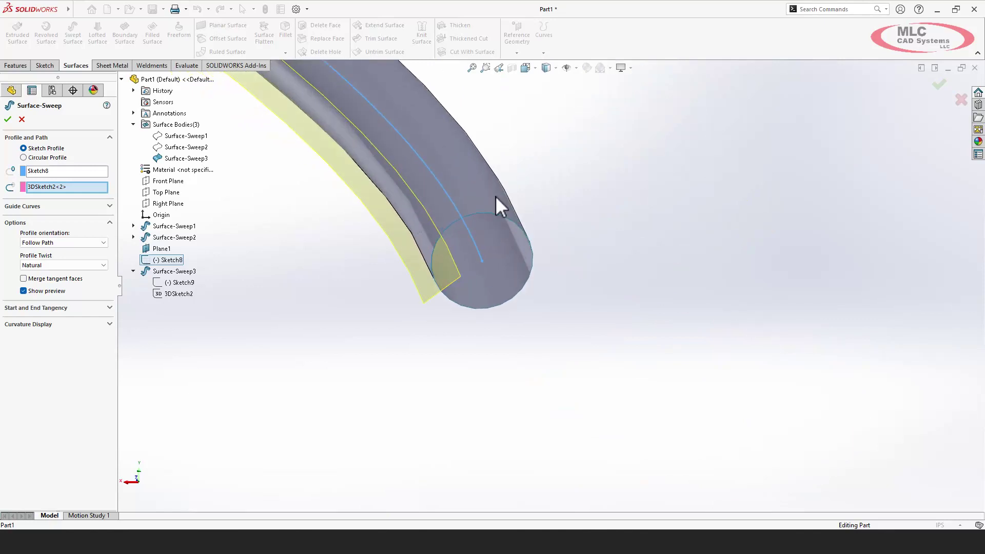
{"action": "scroll", "coordinate": [496, 196], "scroll_direction": "up", "scroll_amount": 12}
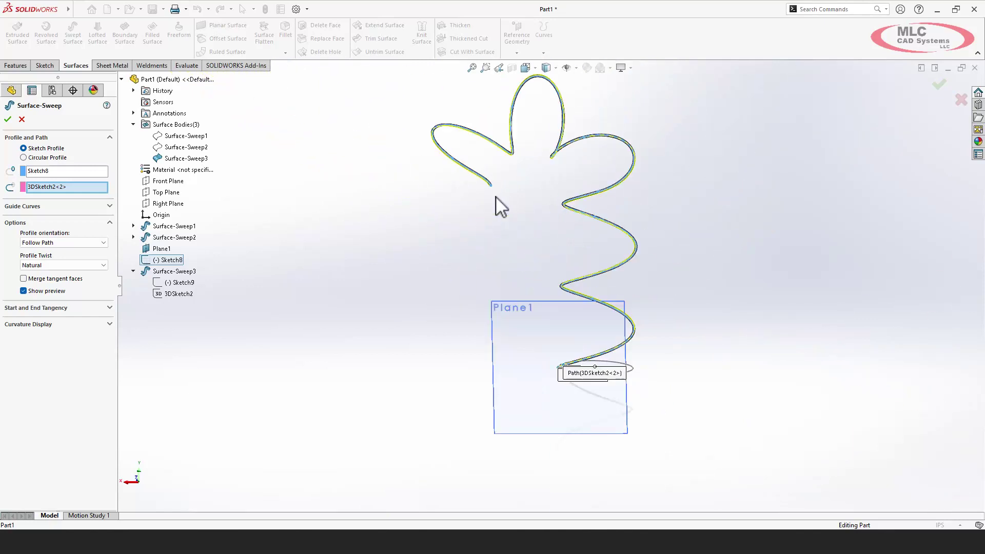
{"action": "scroll", "coordinate": [495, 196], "scroll_direction": "down", "scroll_amount": 3}
{"action": "key", "text": "Return"}
{"action": "scroll", "coordinate": [495, 196], "scroll_direction": "down", "scroll_amount": 9}
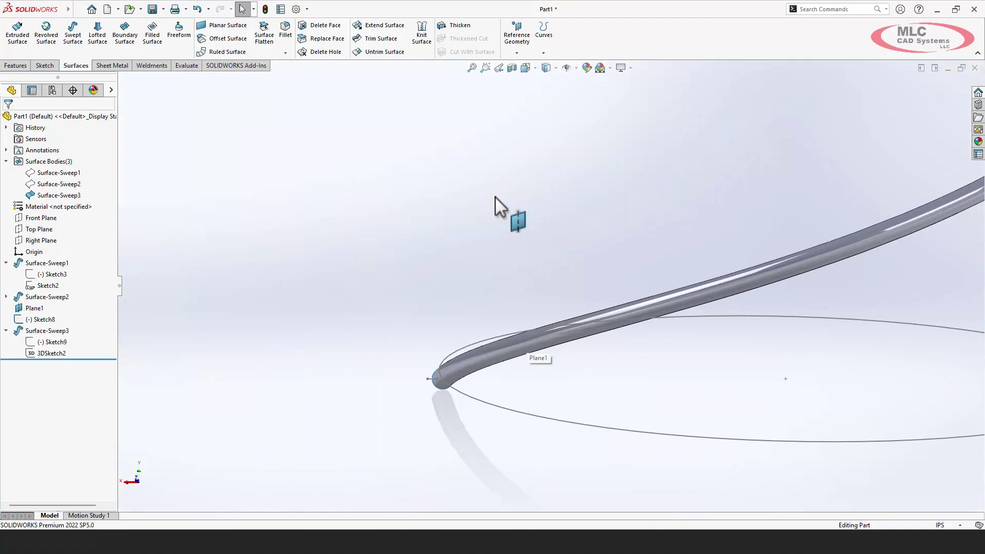
- Delete the third swept surface, Surface-Sweep3
{"action": "scroll", "coordinate": [247, 283], "scroll_direction": "up", "scroll_amount": 3}
{"action": "left_click", "coordinate": [42, 354]}
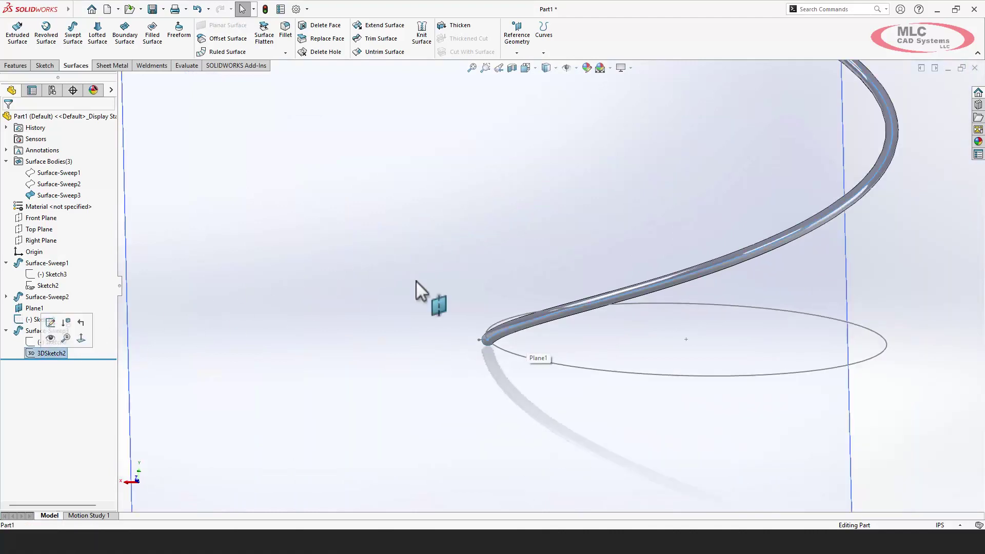
{"action": "scroll", "coordinate": [814, 204], "scroll_direction": "up", "scroll_amount": 3}
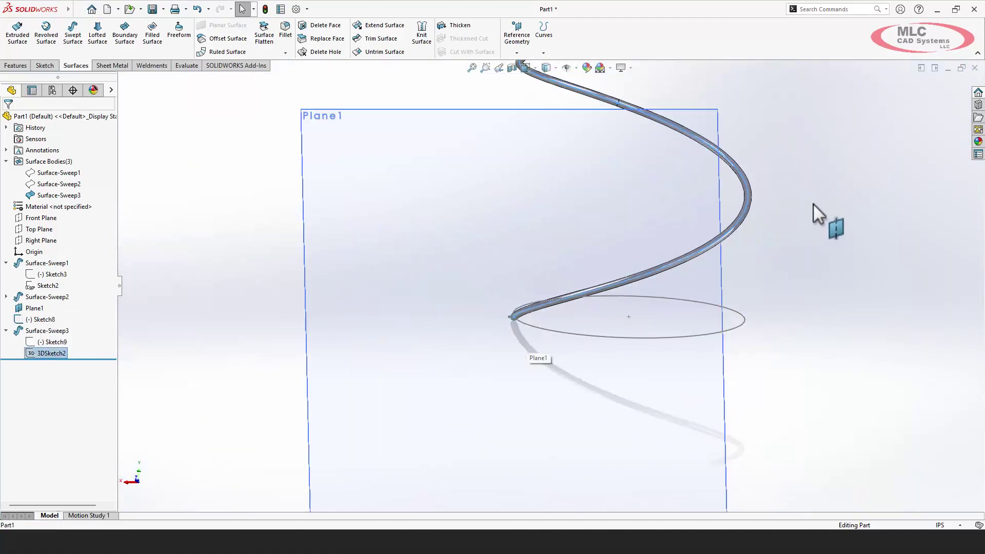
{"action": "left_click", "coordinate": [47, 331]}
{"action": "key", "text": "Delete"}
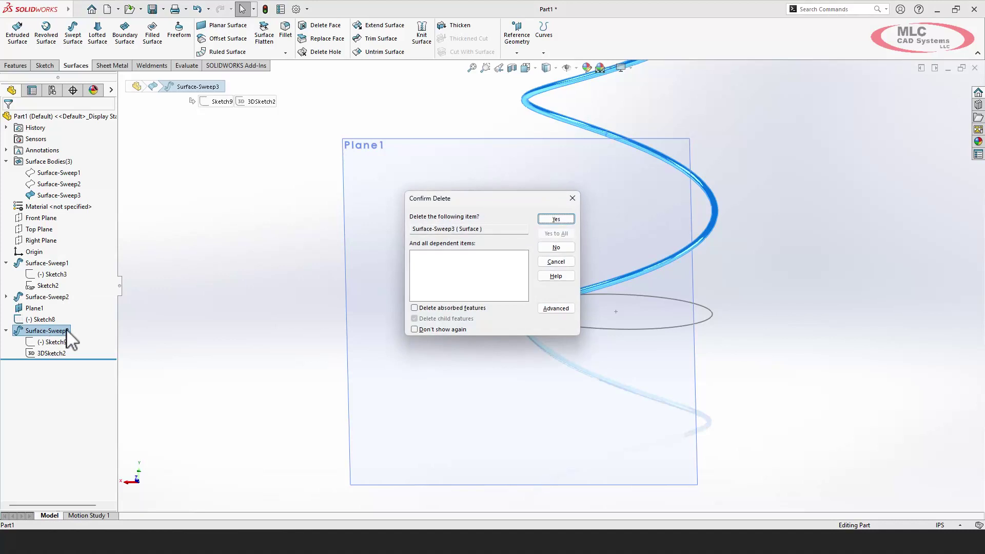
{"action": "left_click", "coordinate": [558, 221]}
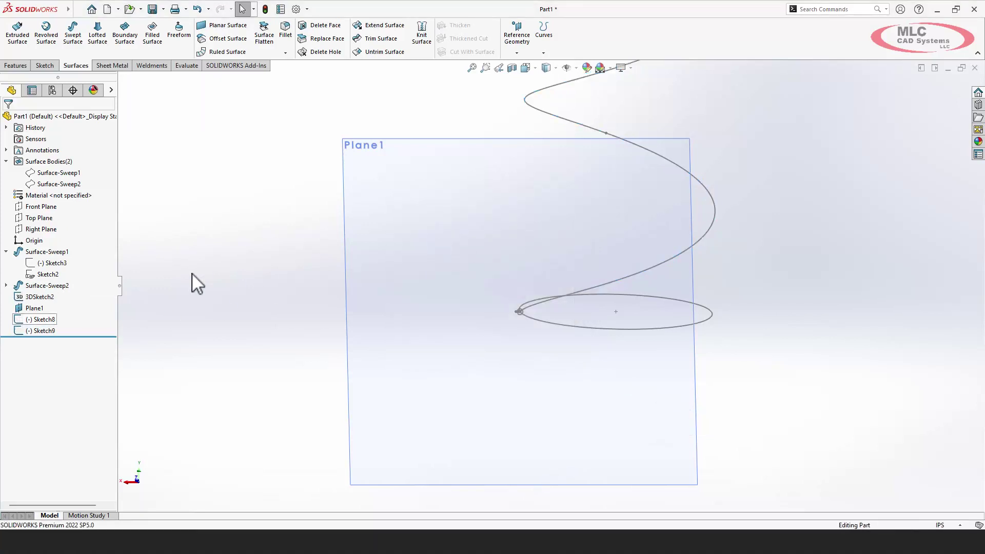
- Refit the seven 3DSketch2 helix splines into one spline at about 0.0057in tolerance
{"action": "left_click", "coordinate": [32, 297]}
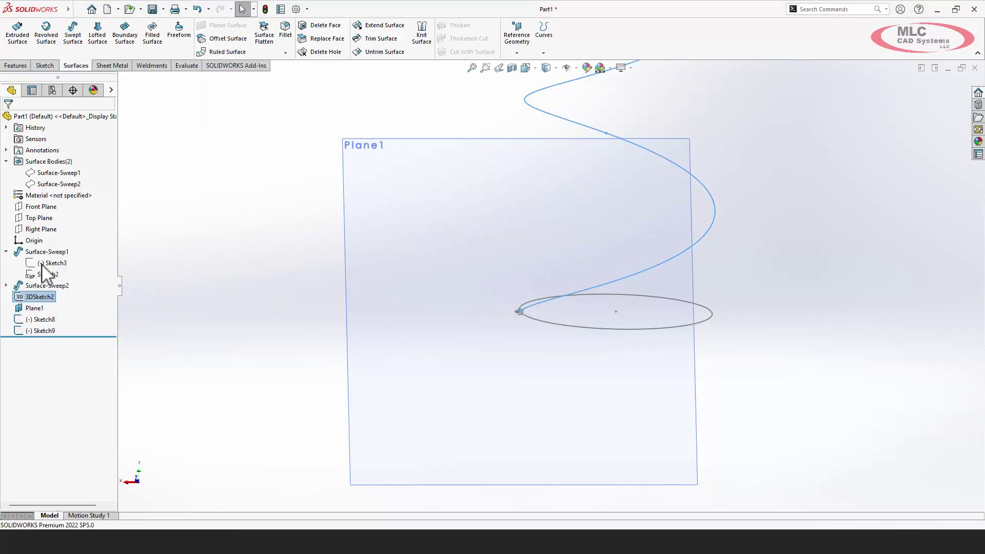
{"action": "left_click", "coordinate": [38, 265]}
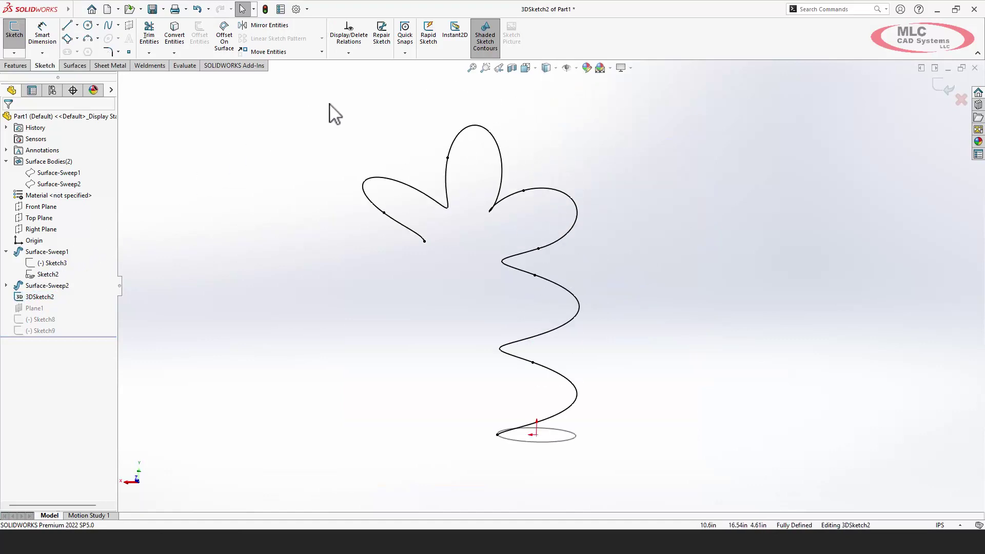
{"action": "left_click_drag", "start_coordinate": [326, 99], "coordinate": [637, 484]}
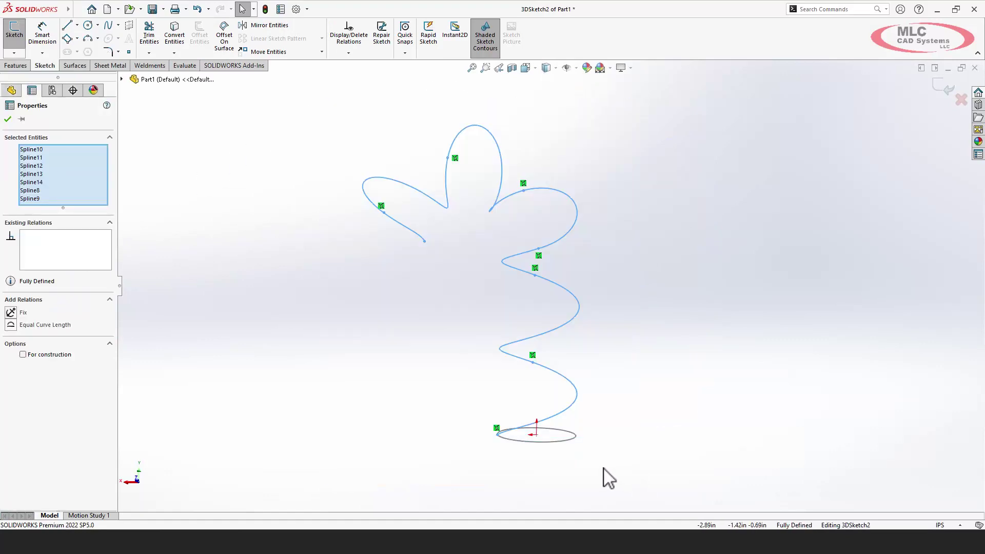
{"action": "key", "text": "s"}
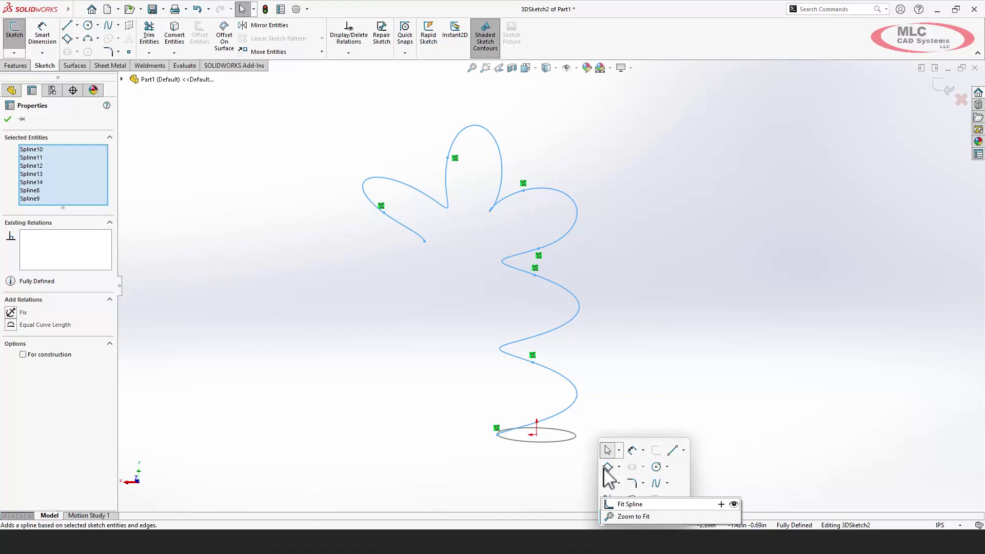
{"action": "left_click", "coordinate": [627, 504]}
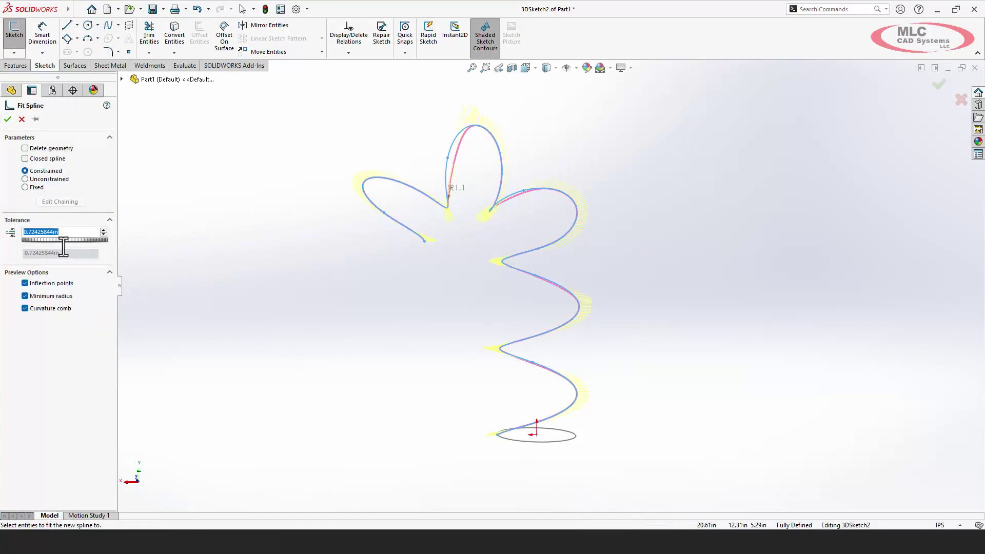
{"action": "left_click_drag", "start_coordinate": [42, 239], "coordinate": [37, 237]}
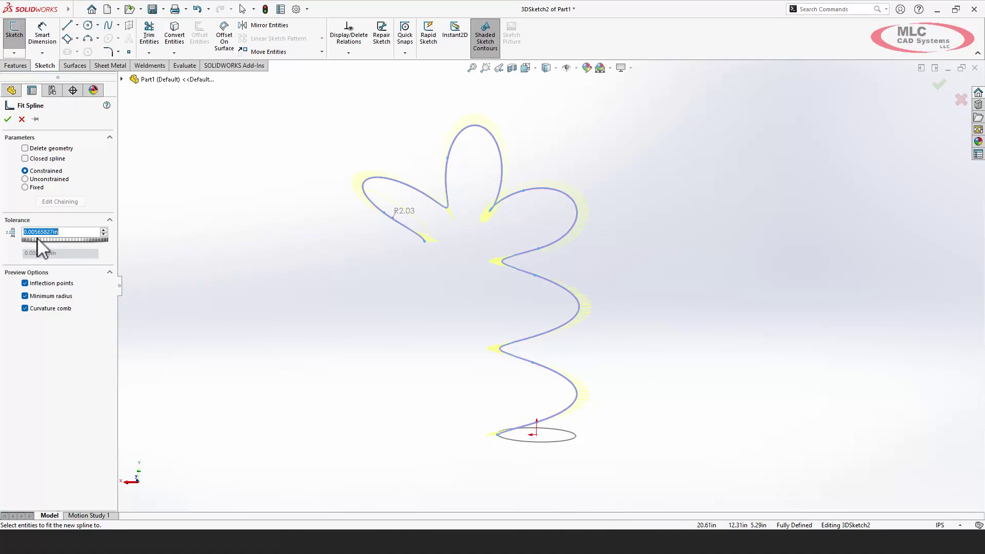
{"action": "left_click", "coordinate": [7, 119]}
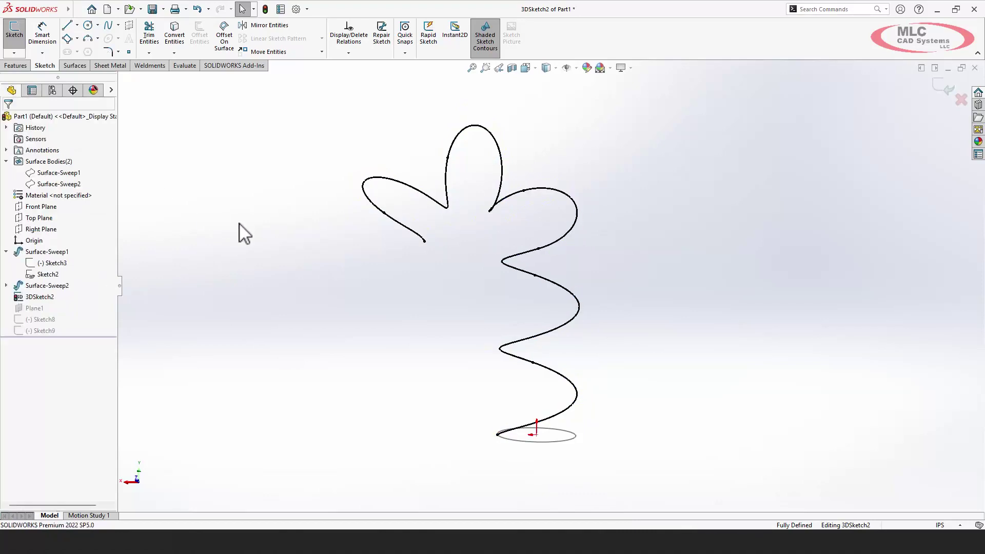
- Set up a swept surface with Sketch8 as profile and 3DSketch2 as path
{"action": "left_click", "coordinate": [946, 88]}
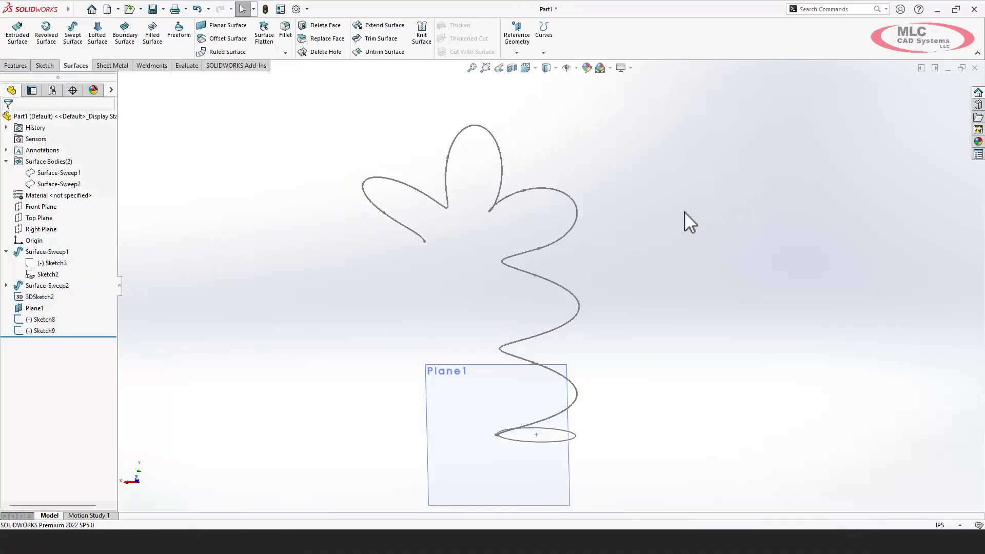
{"action": "left_click", "coordinate": [35, 319]}
{"action": "key", "text": "ctrl+8"}
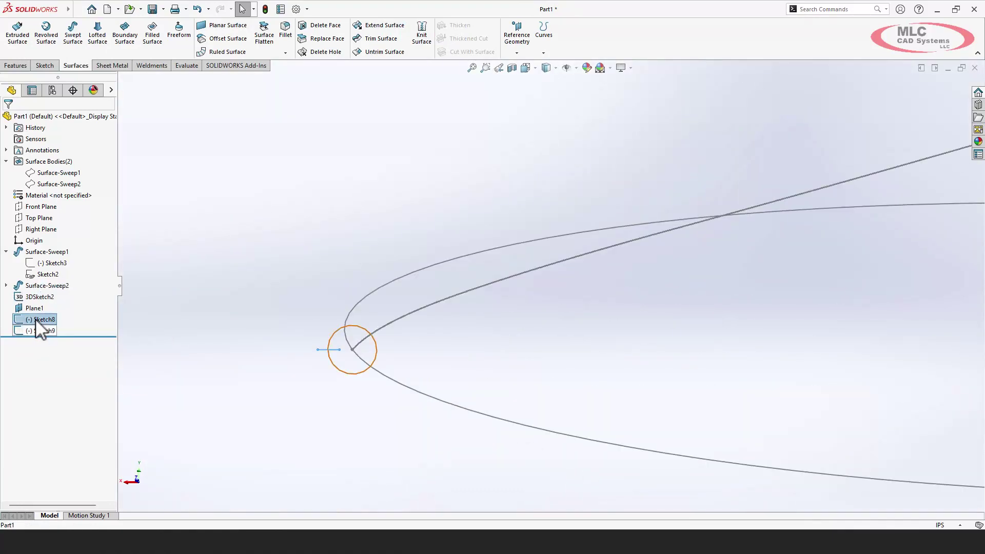
{"action": "left_click", "coordinate": [73, 31]}
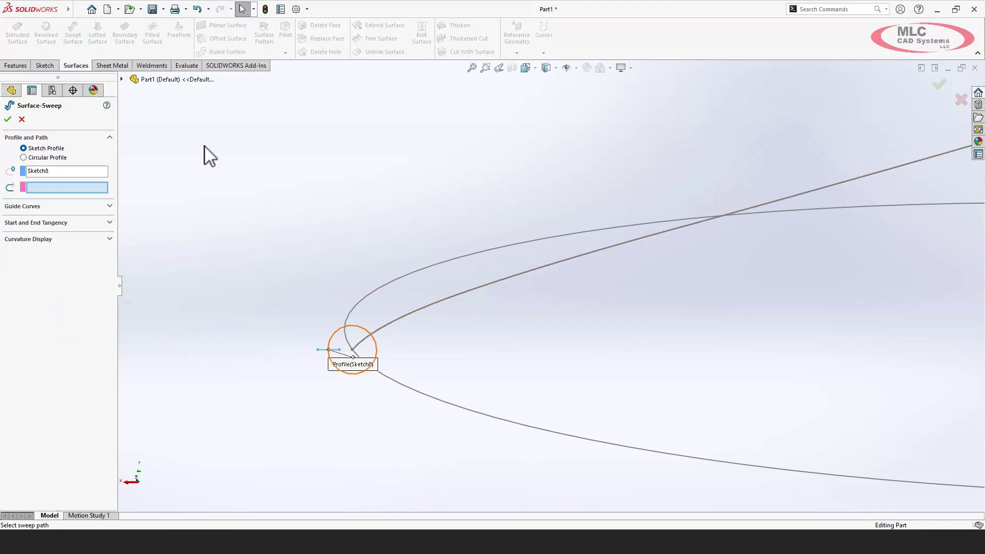
{"action": "left_click", "coordinate": [399, 319]}
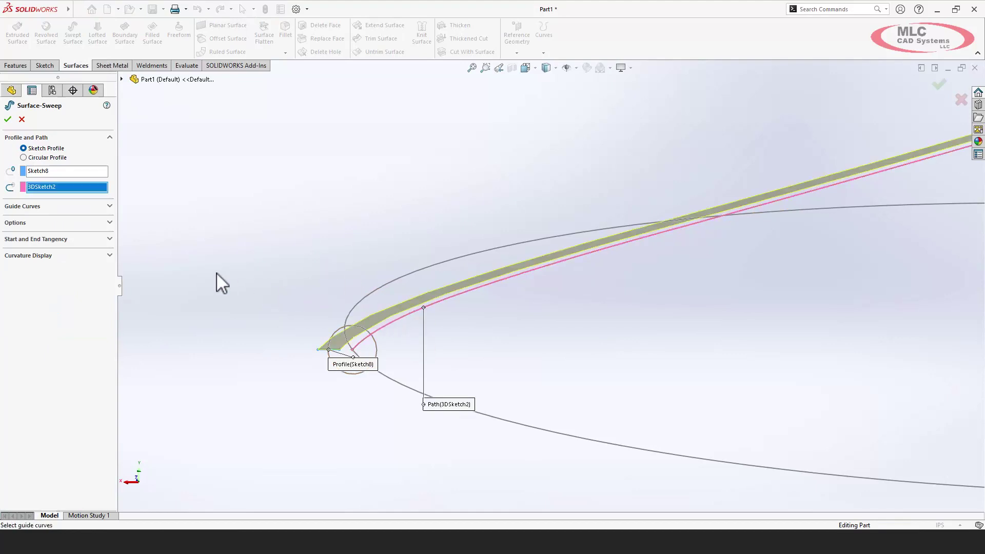
- Give the sweep a 100-revolution profile twist and finish Surface-Sweep4
{"action": "left_click", "coordinate": [21, 223]}
{"action": "left_click", "coordinate": [33, 266]}
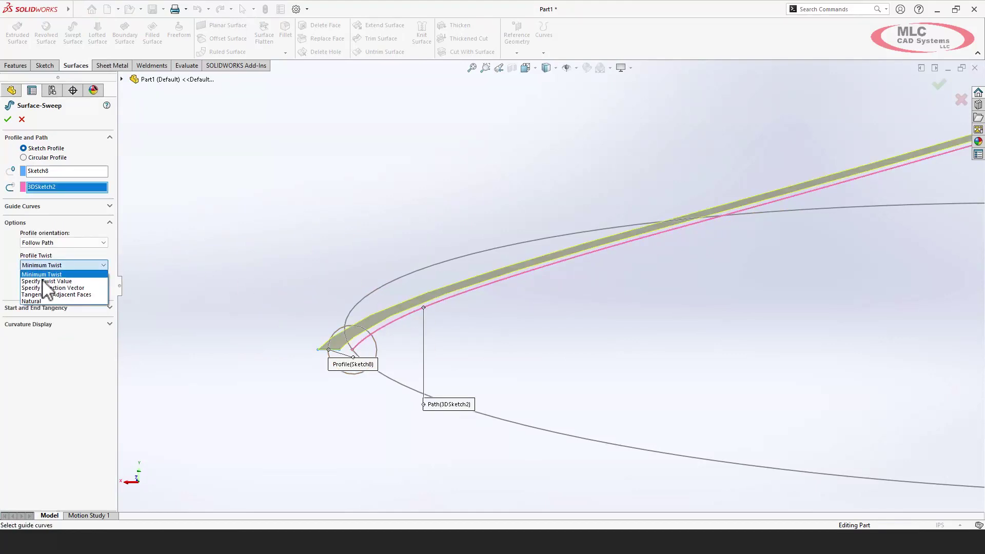
{"action": "left_click", "coordinate": [45, 288]}
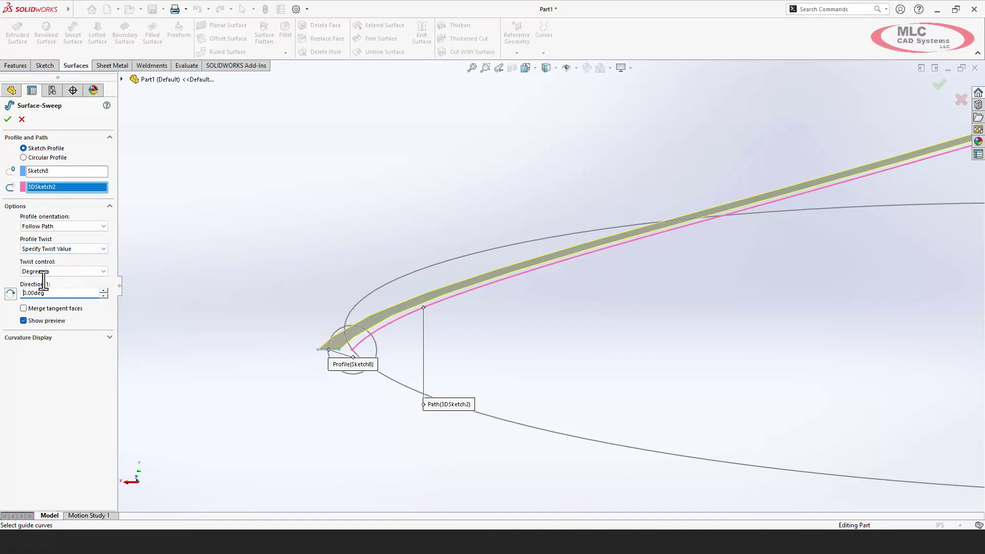
{"action": "left_click", "coordinate": [52, 272]}
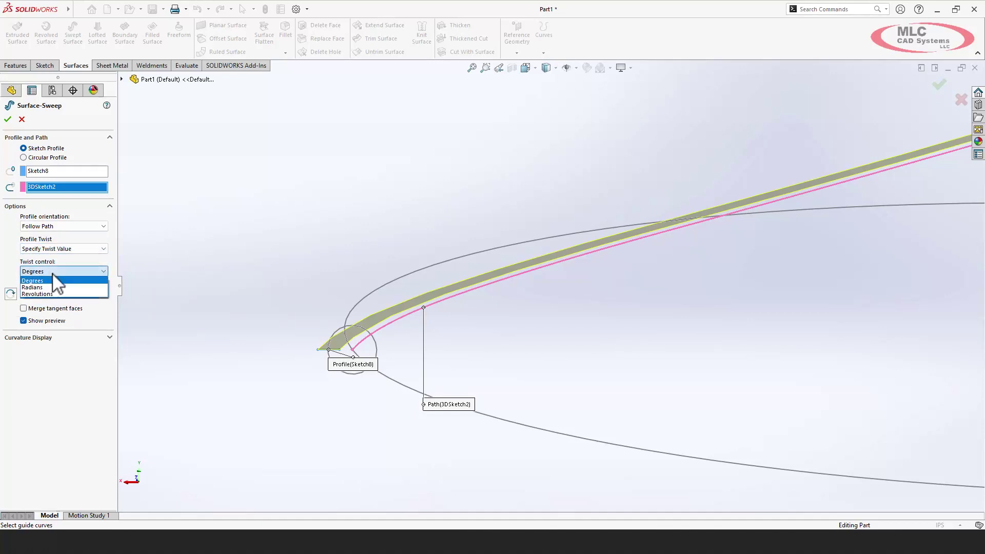
{"action": "left_click", "coordinate": [60, 304]}
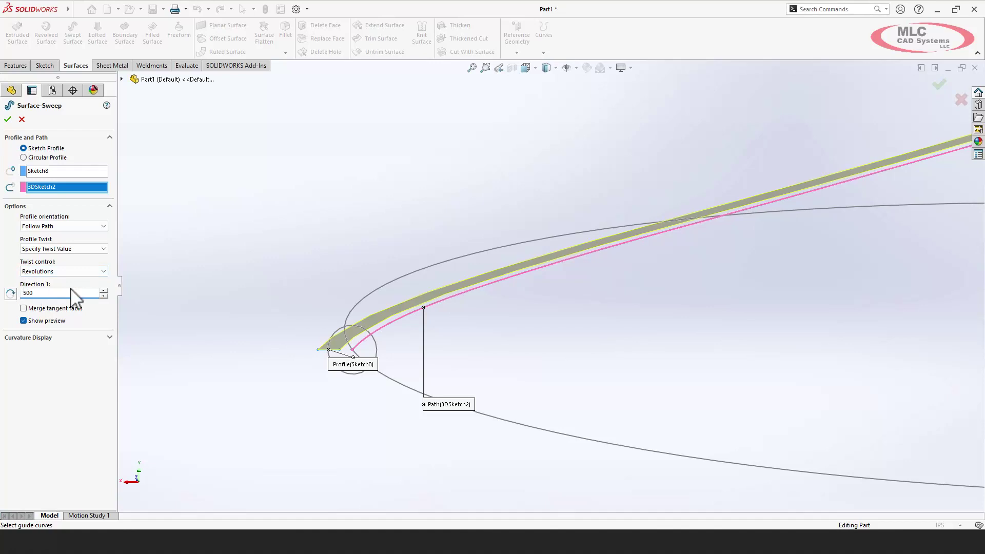
{"action": "key", "text": "Return"}
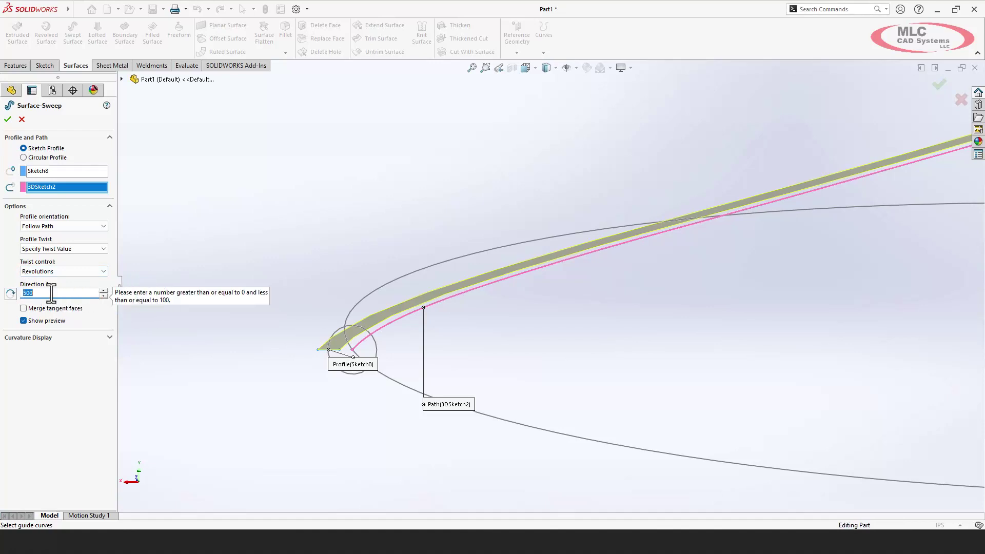
{"action": "type", "text": "100"}
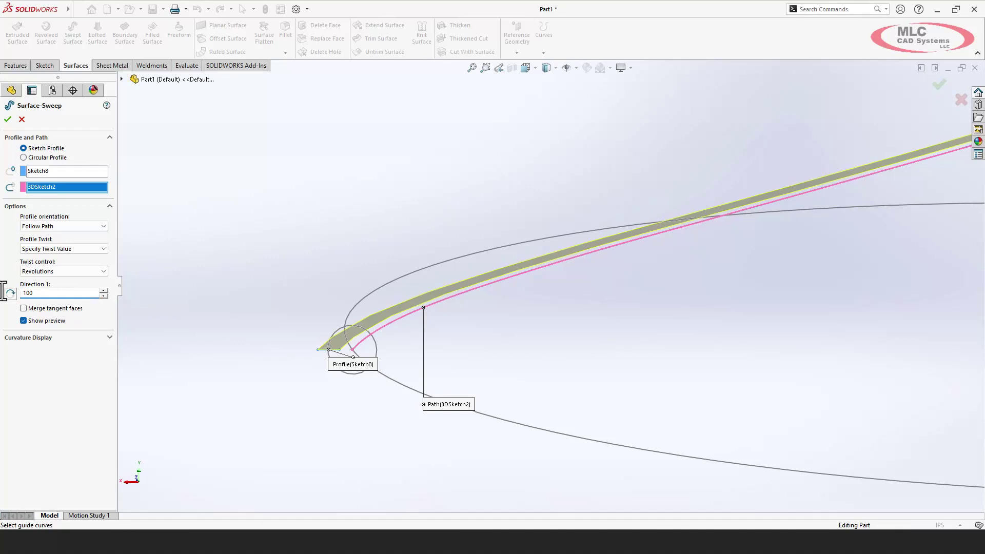
{"action": "key", "text": "Return"}
{"action": "scroll", "coordinate": [162, 276], "scroll_direction": "up", "scroll_amount": 11}
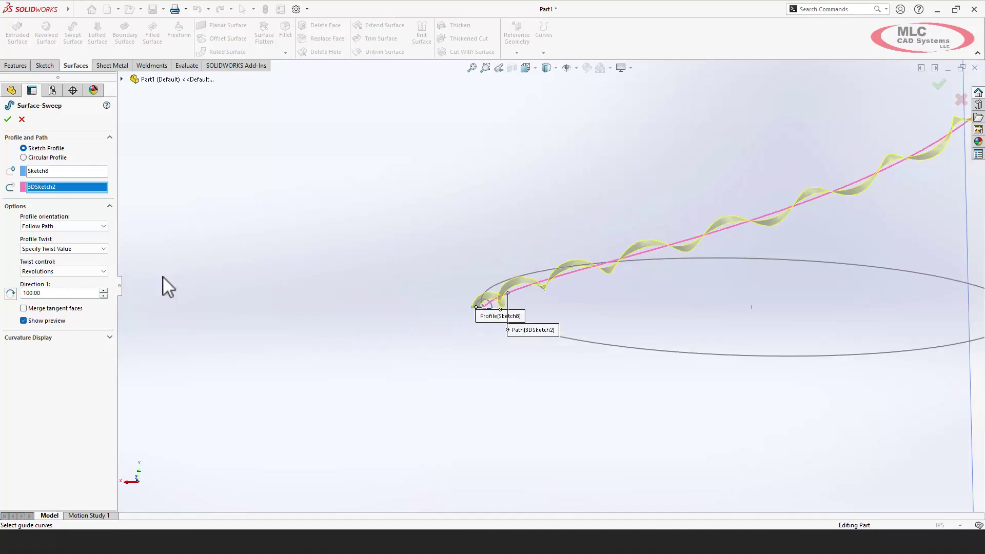
{"action": "left_click", "coordinate": [8, 120]}
{"action": "scroll", "coordinate": [501, 352], "scroll_direction": "down", "scroll_amount": 10}
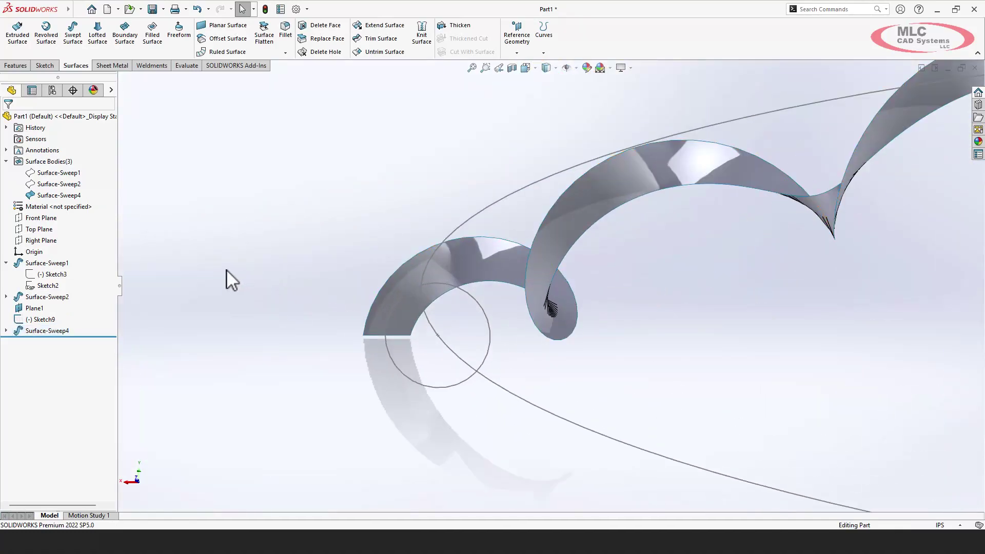
- Sweep the Sketch9 circle along 3DSketch2 into the tube surface Surface-Sweep5
{"action": "left_click", "coordinate": [6, 330]}
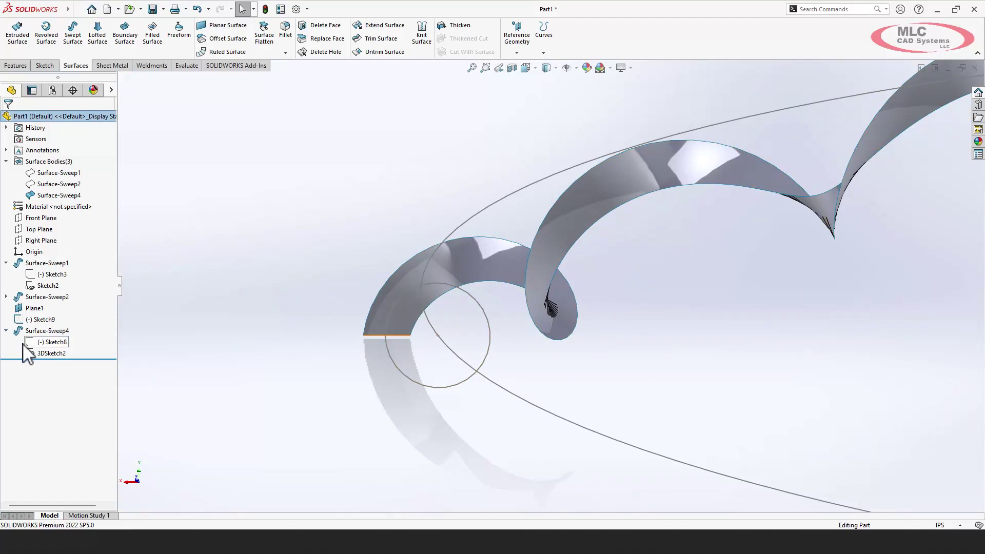
{"action": "left_click", "coordinate": [28, 320]}
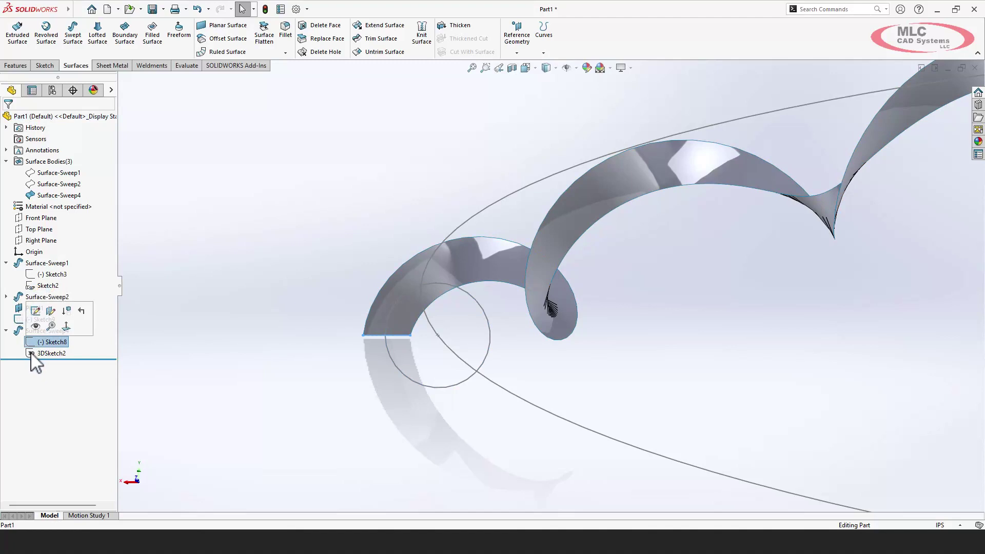
{"action": "left_click", "coordinate": [31, 353]}
{"action": "left_click", "coordinate": [24, 318]}
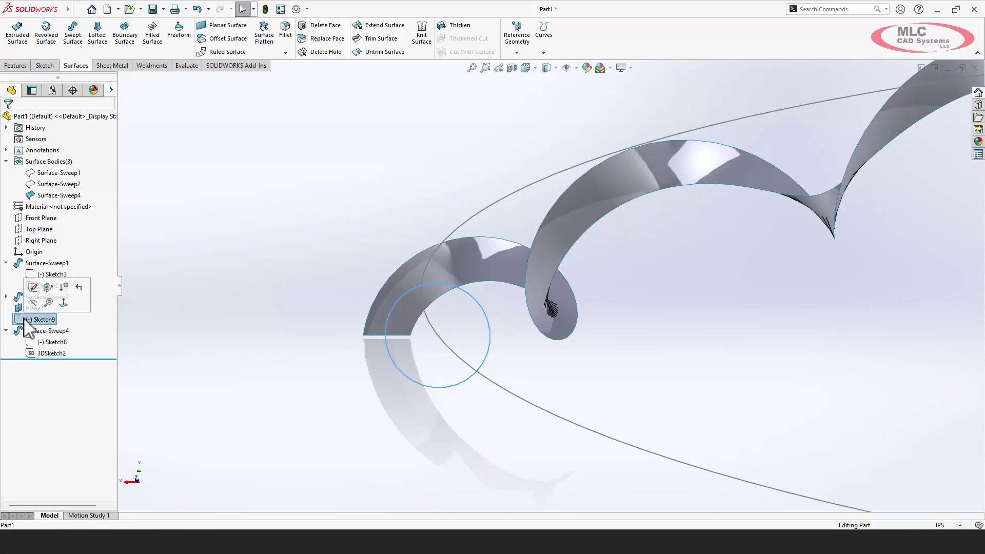
{"action": "middle_click_drag", "start_coordinate": [255, 305], "coordinate": [255, 304]}
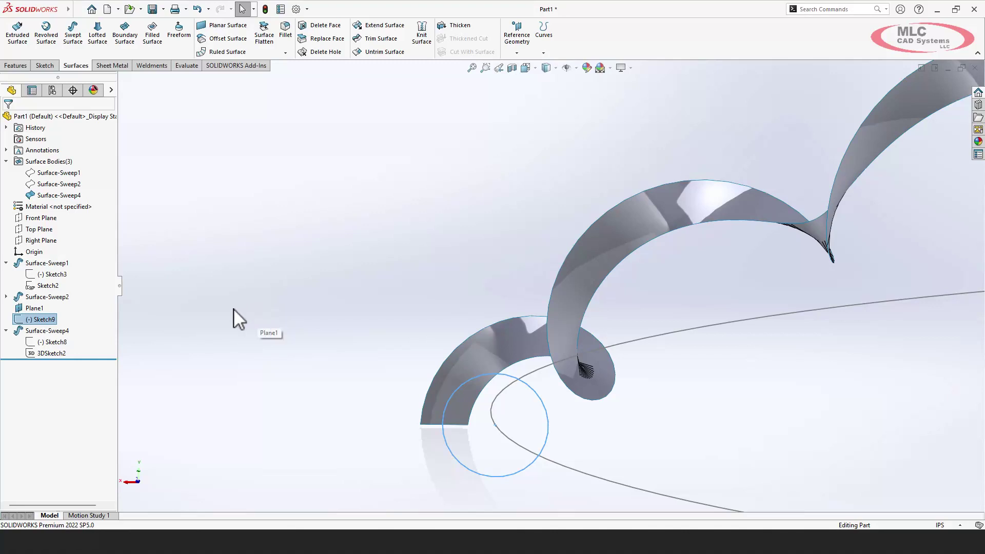
{"action": "left_click", "coordinate": [43, 351], "text": "ctrl"}
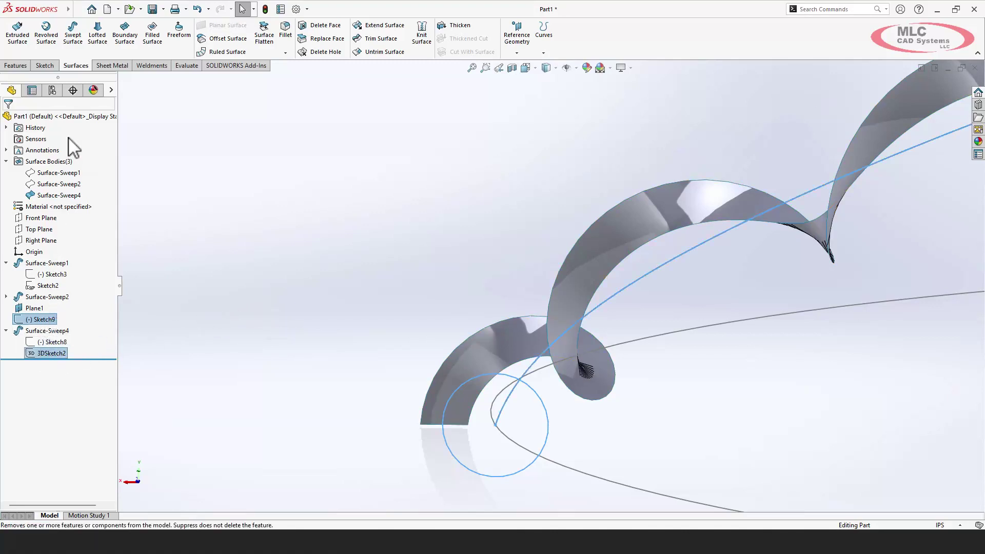
{"action": "left_click", "coordinate": [80, 32]}
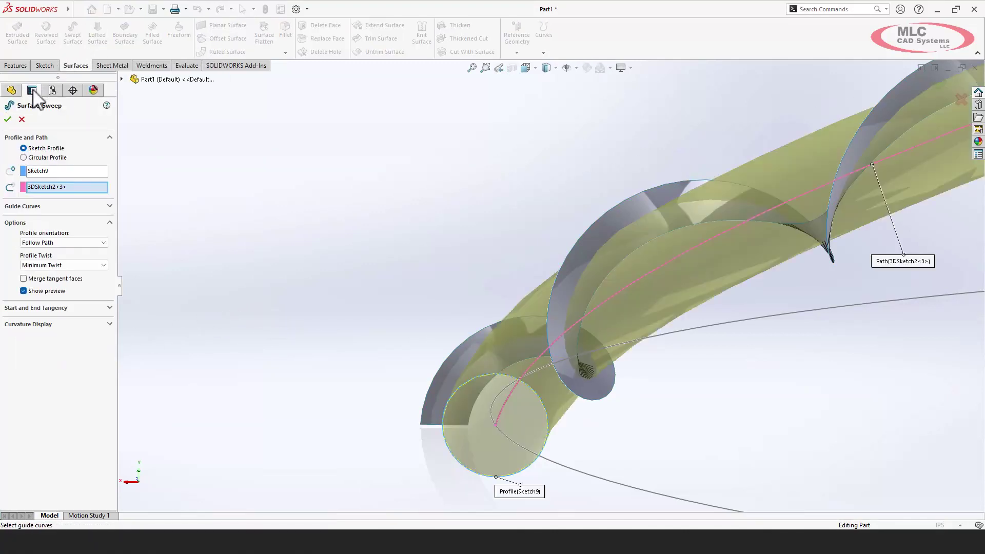
{"action": "left_click", "coordinate": [8, 119]}
{"action": "left_click", "coordinate": [353, 225]}
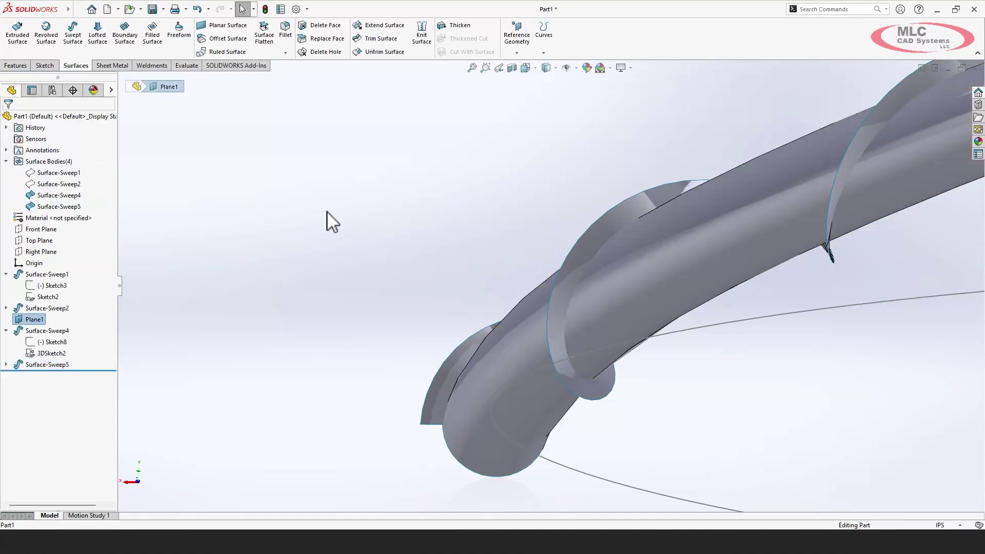
- Create 3DSketch3 from the intersection of Surface-Sweep4 and Surface-Sweep5, then exit the sketch
{"action": "left_click", "coordinate": [45, 65]}
{"action": "left_click", "coordinate": [14, 52]}
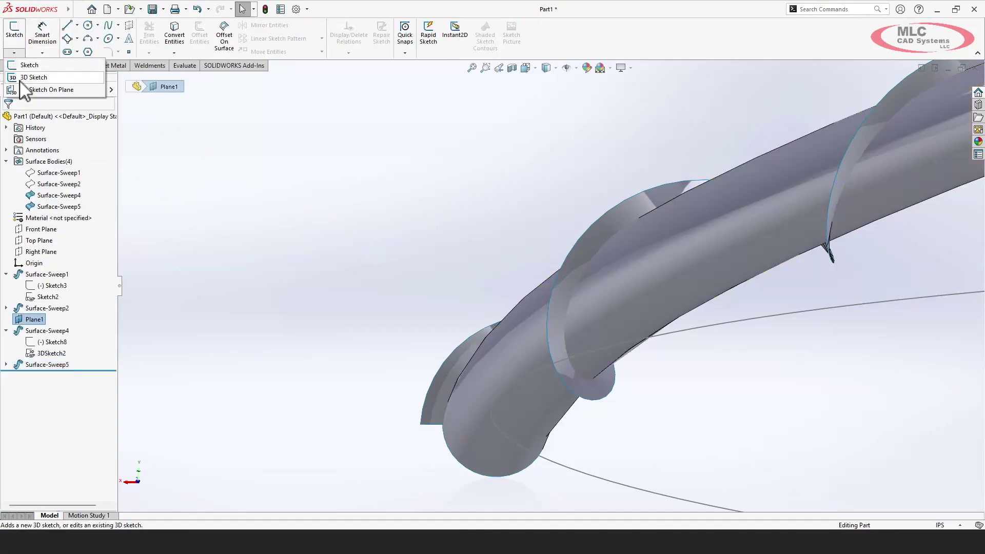
{"action": "left_click", "coordinate": [46, 89]}
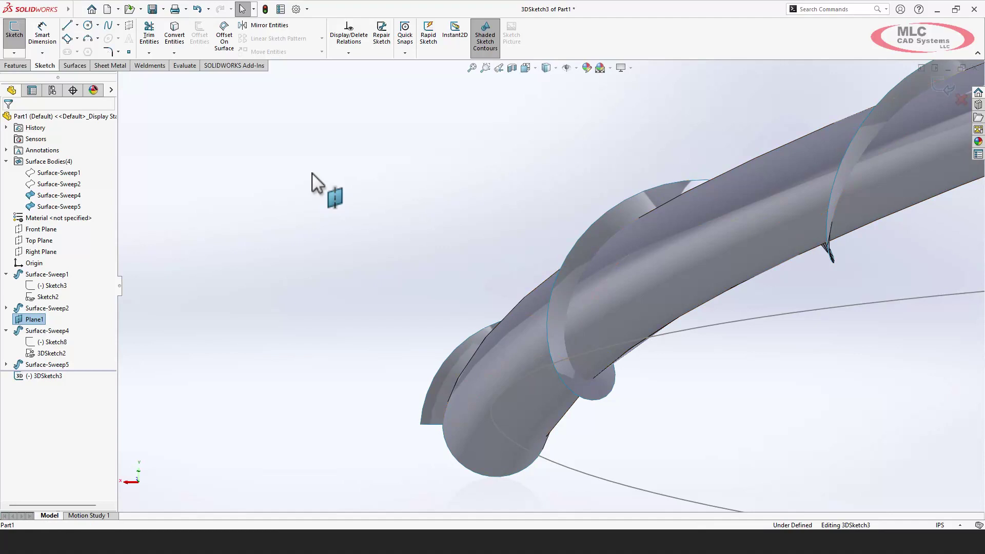
{"action": "scroll", "coordinate": [256, 177], "scroll_direction": "up", "scroll_amount": 3}
{"action": "left_click", "coordinate": [55, 195]}
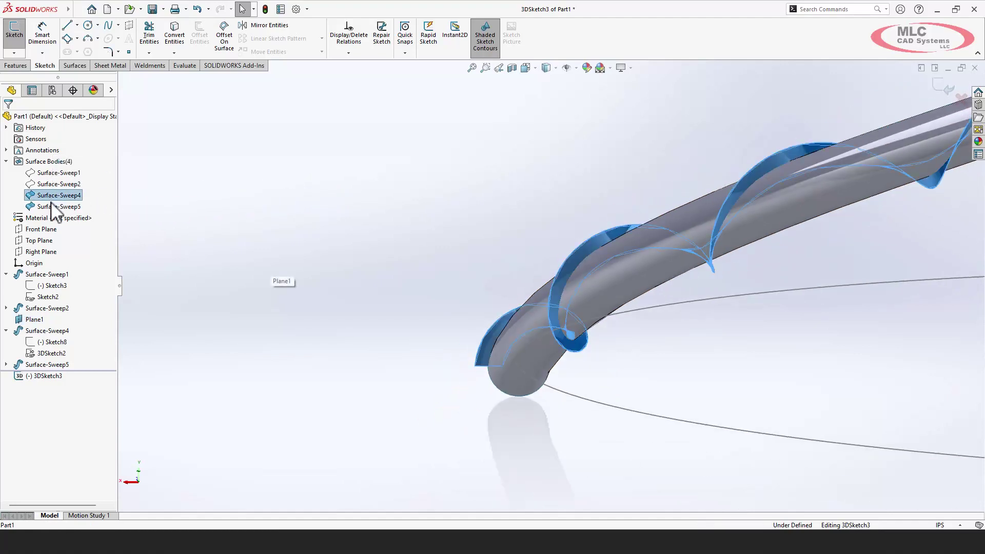
{"action": "left_click", "coordinate": [57, 206], "text": "ctrl"}
{"action": "left_click", "coordinate": [174, 53]}
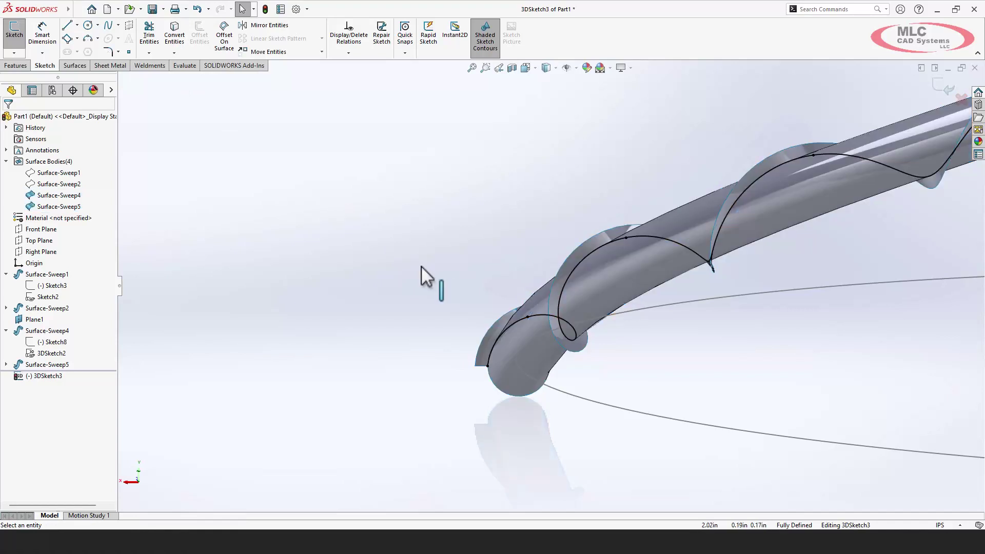
{"action": "left_click", "coordinate": [934, 86]}
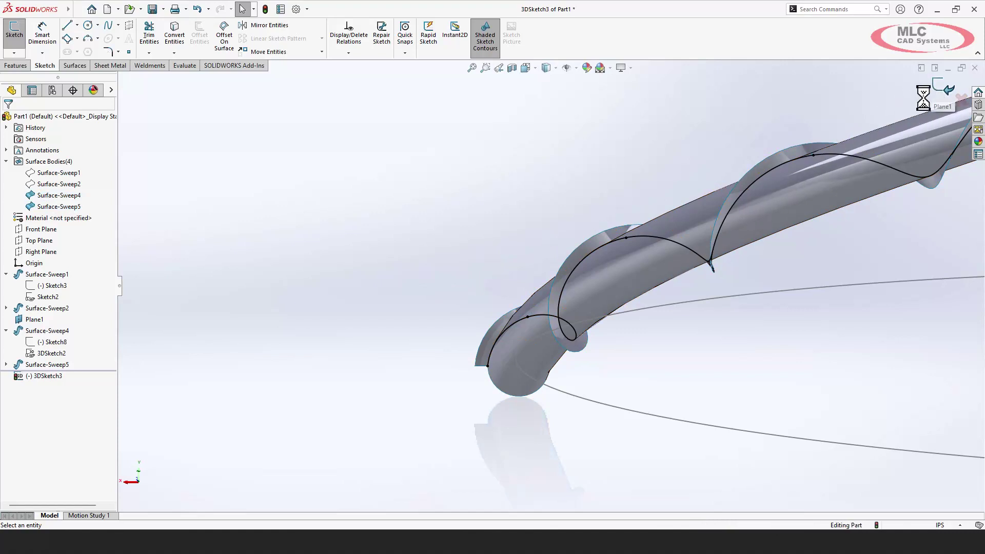
{"action": "scroll", "coordinate": [871, 128], "scroll_direction": "up", "scroll_amount": 2}
- Hide the tube and ribbon surfaces, leaving only the bare curves
{"action": "scroll", "coordinate": [773, 193], "scroll_direction": "up", "scroll_amount": 4}
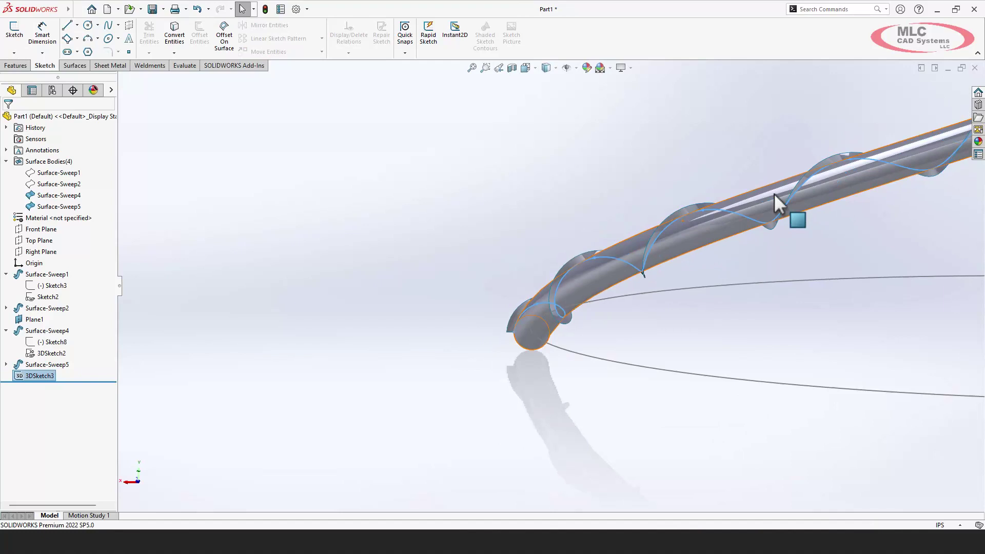
{"action": "scroll", "coordinate": [774, 193], "scroll_direction": "up", "scroll_amount": 4}
{"action": "scroll", "coordinate": [774, 193], "scroll_direction": "down", "scroll_amount": 4}
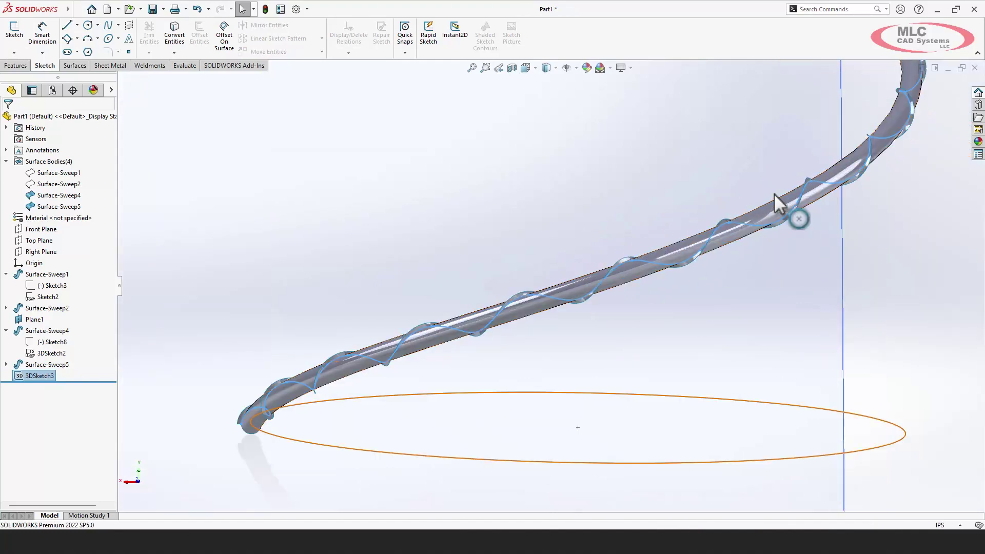
{"action": "scroll", "coordinate": [774, 193], "scroll_direction": "down", "scroll_amount": 3}
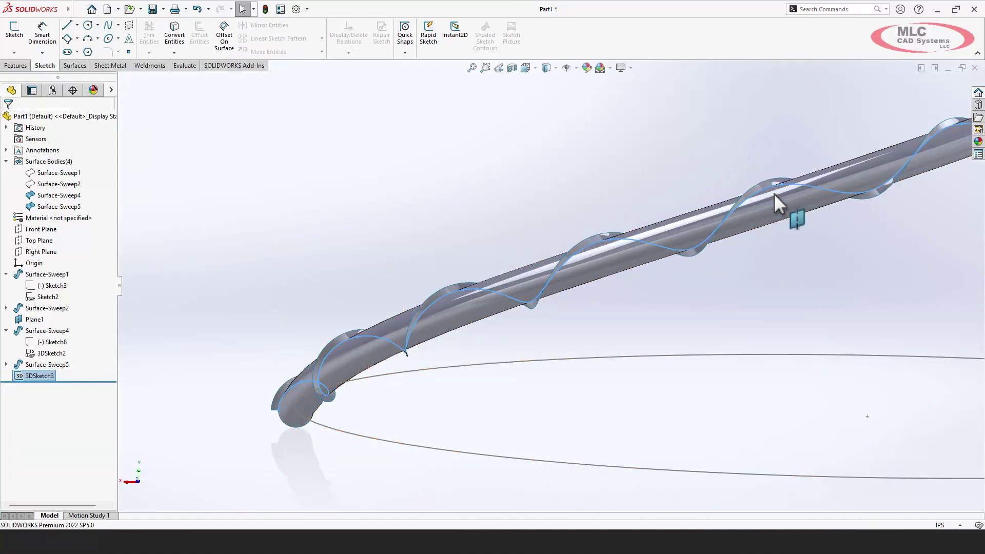
{"action": "scroll", "coordinate": [774, 193], "scroll_direction": "up", "scroll_amount": 3}
{"action": "scroll", "coordinate": [774, 193], "scroll_direction": "up", "scroll_amount": 3}
{"action": "scroll", "coordinate": [774, 194], "scroll_direction": "down", "scroll_amount": 3}
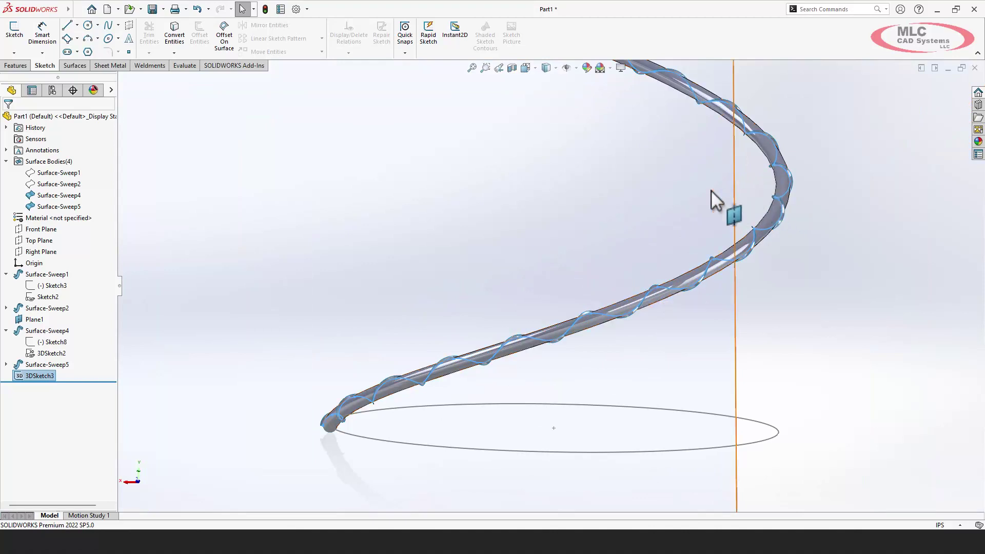
{"action": "scroll", "coordinate": [711, 190], "scroll_direction": "up", "scroll_amount": 3}
{"action": "scroll", "coordinate": [531, 183], "scroll_direction": "up", "scroll_amount": 3}
{"action": "scroll", "coordinate": [531, 182], "scroll_direction": "down", "scroll_amount": 3}
{"action": "scroll", "coordinate": [531, 182], "scroll_direction": "up", "scroll_amount": 3}
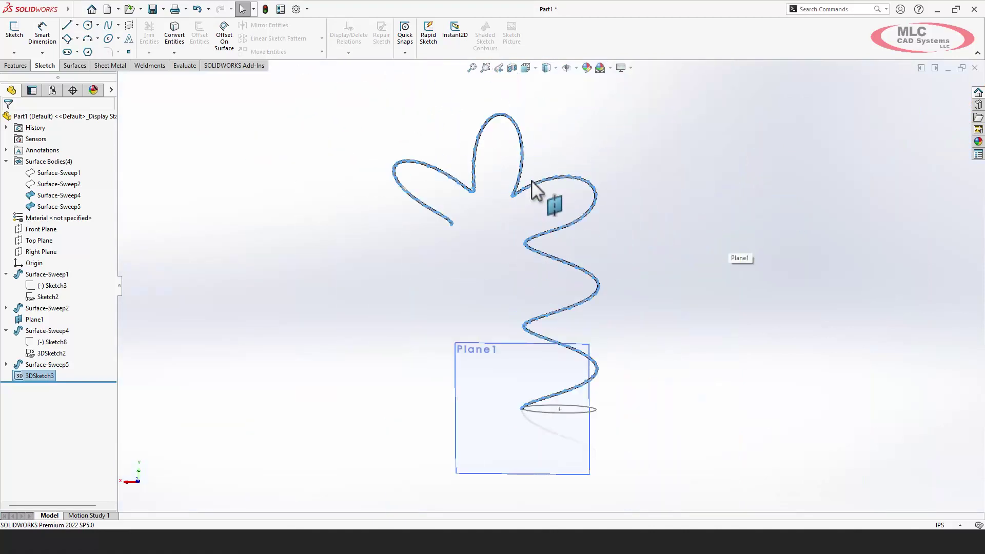
{"action": "left_click", "coordinate": [377, 278]}
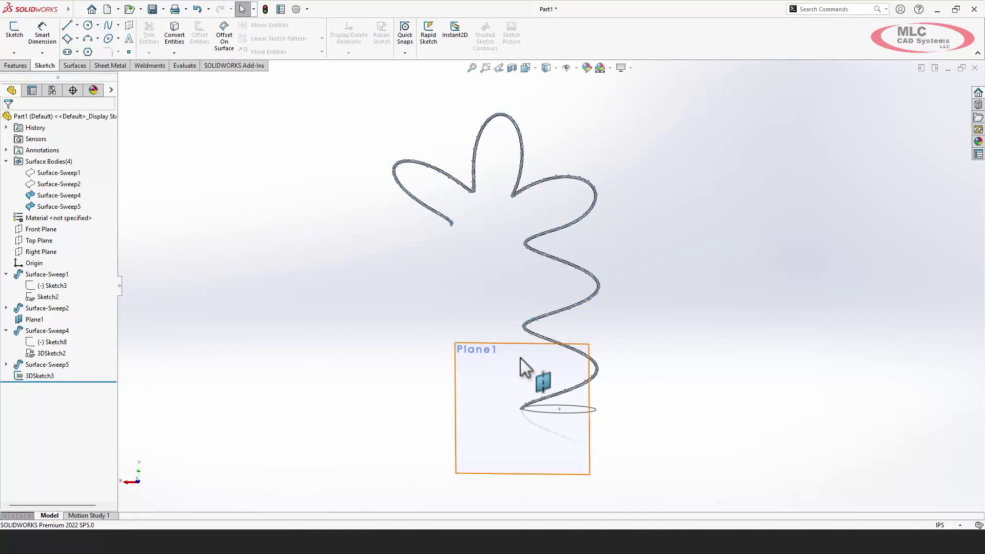
{"action": "scroll", "coordinate": [549, 378], "scroll_direction": "down", "scroll_amount": 10}
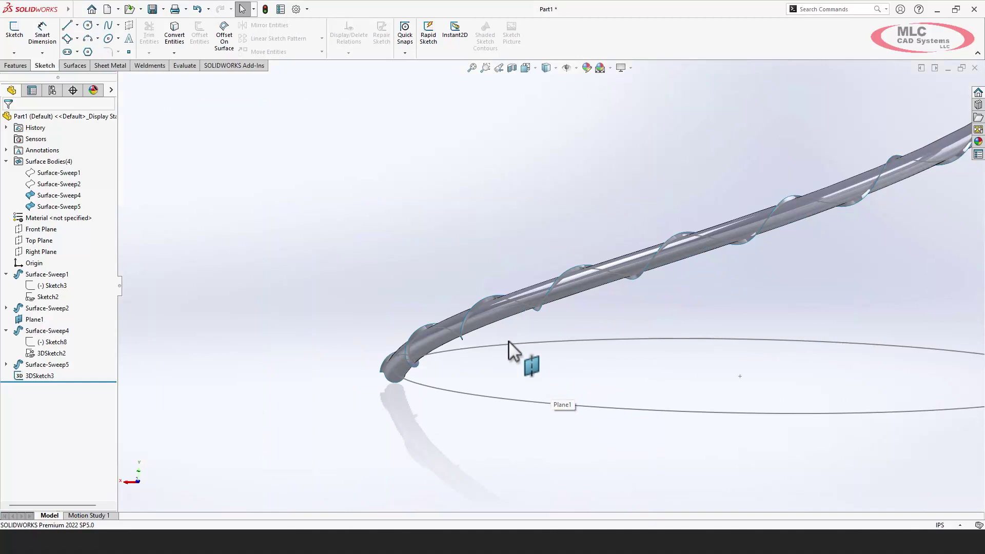
{"action": "key", "text": "Tab"}
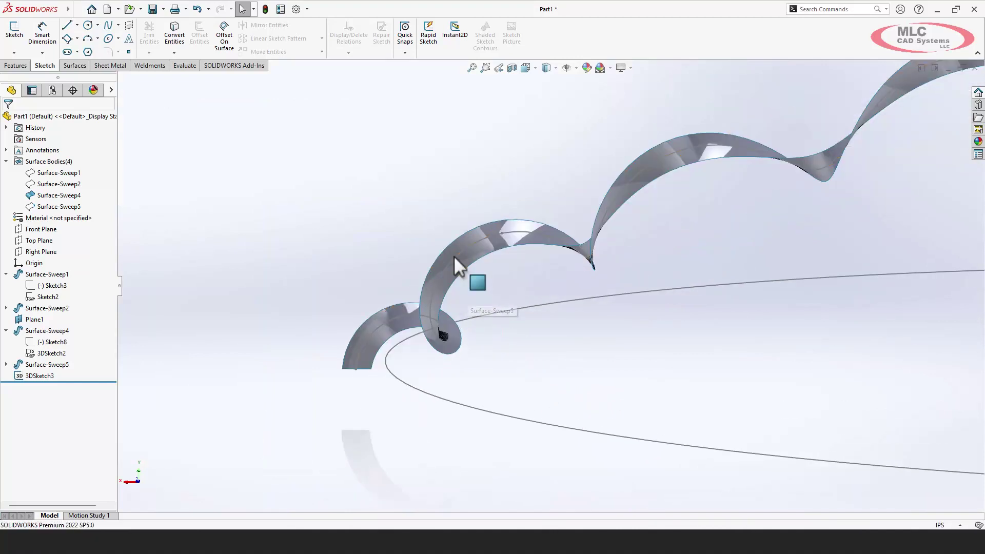
{"action": "key", "text": "Tab"}
- Start a sketch at the wavy curve's end near Plane1, then discard it
{"action": "left_click", "coordinate": [328, 234]}
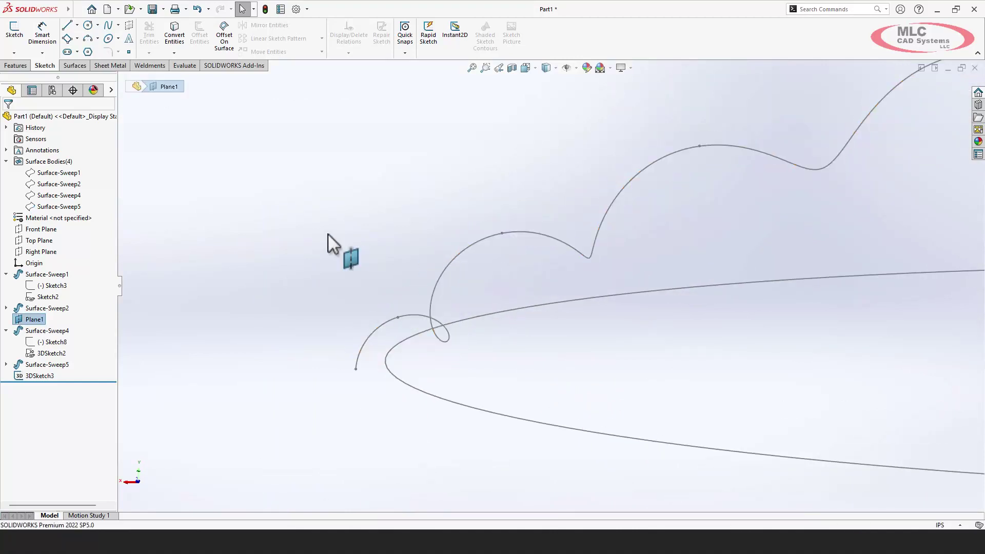
{"action": "left_click", "coordinate": [354, 369]}
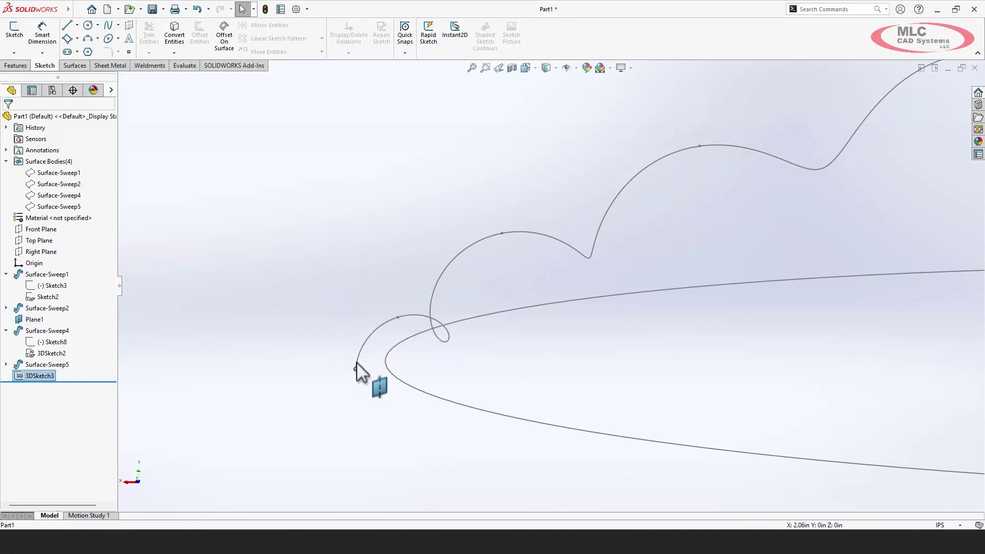
{"action": "left_click", "coordinate": [356, 364]}
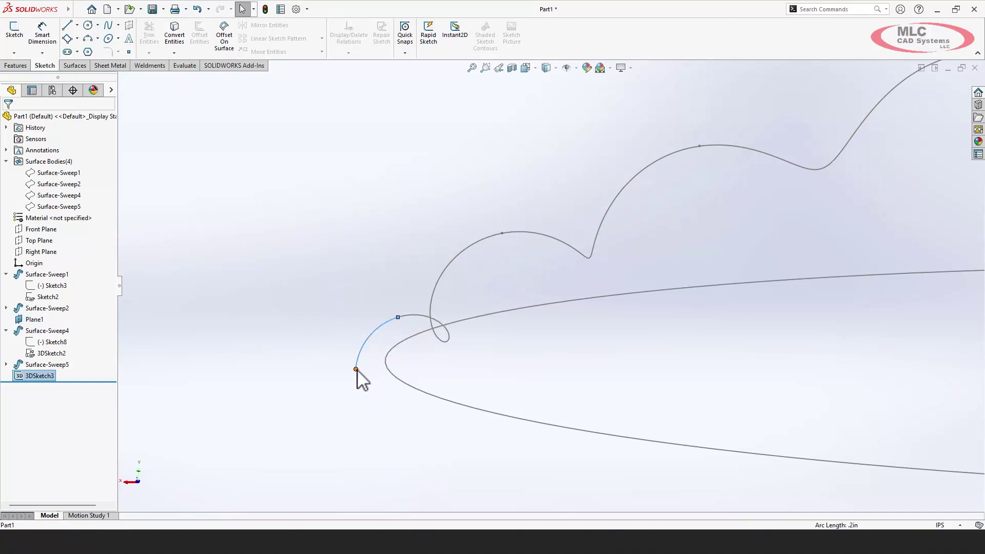
{"action": "left_click", "coordinate": [15, 35]}
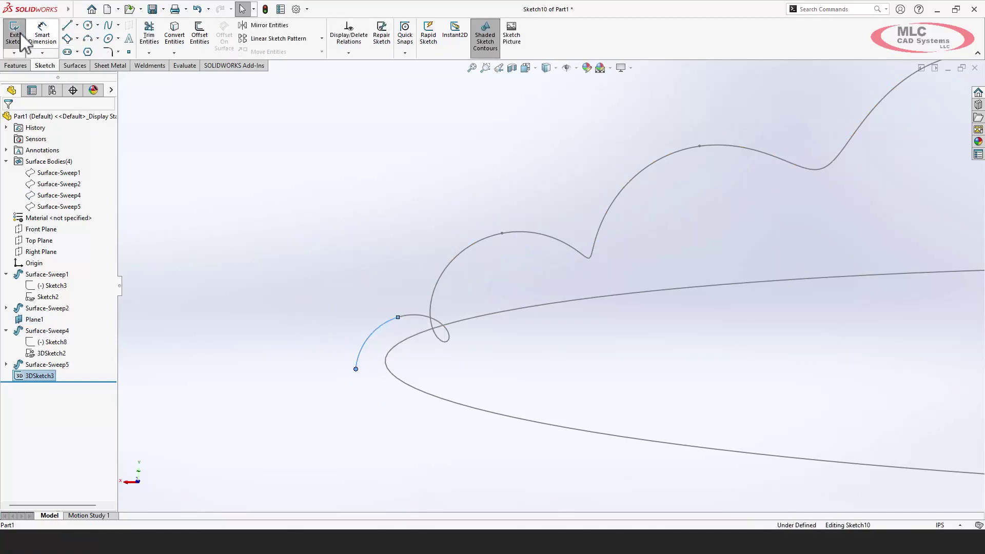
{"action": "key", "text": "Escape"}
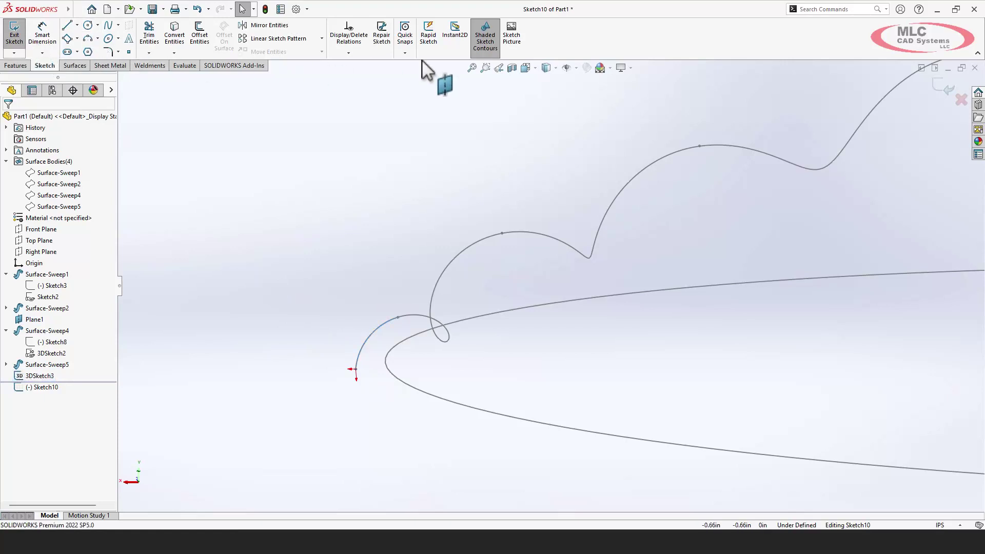
{"action": "left_click", "coordinate": [961, 98]}
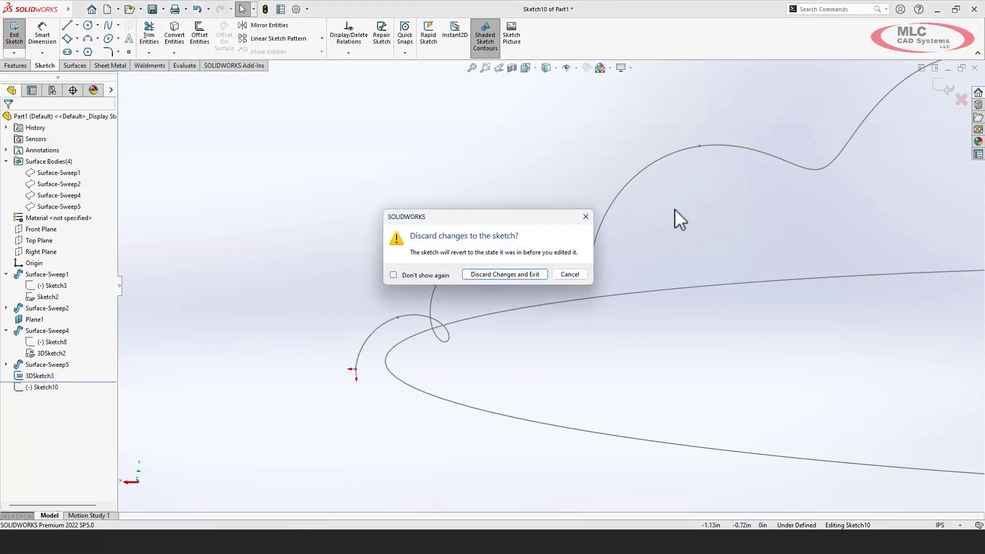
{"action": "left_click", "coordinate": [515, 274]}
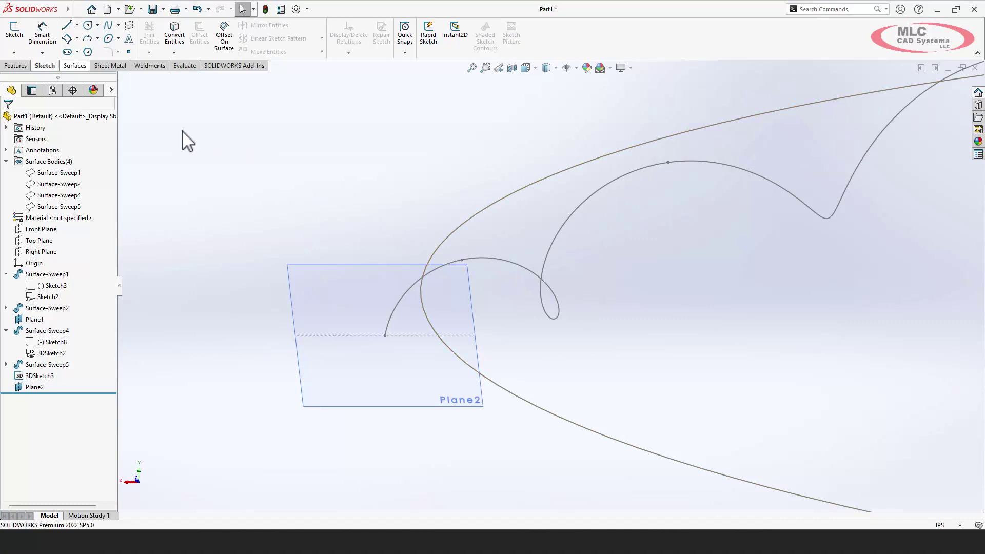
- Build Sweep3 as a 0.10in circular-profile wire along the 3DSketch3 wavy curve
{"action": "left_click", "coordinate": [15, 66]}
{"action": "left_click", "coordinate": [97, 25]}
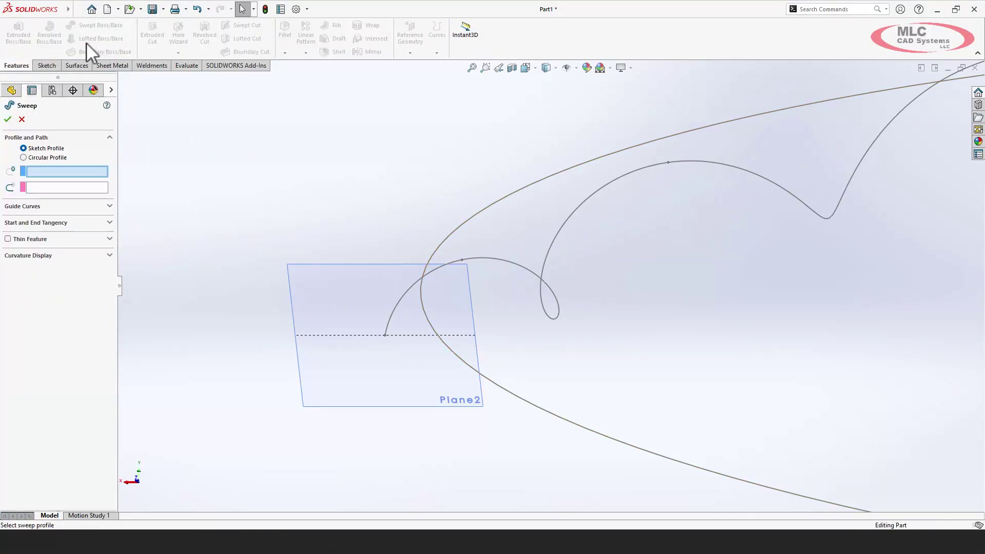
{"action": "left_click", "coordinate": [29, 157]}
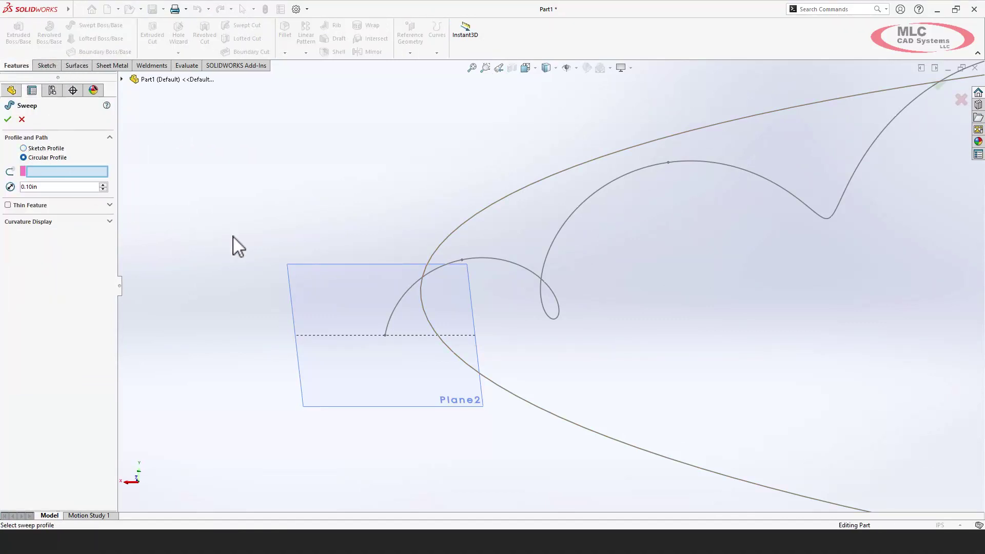
{"action": "left_click", "coordinate": [396, 321]}
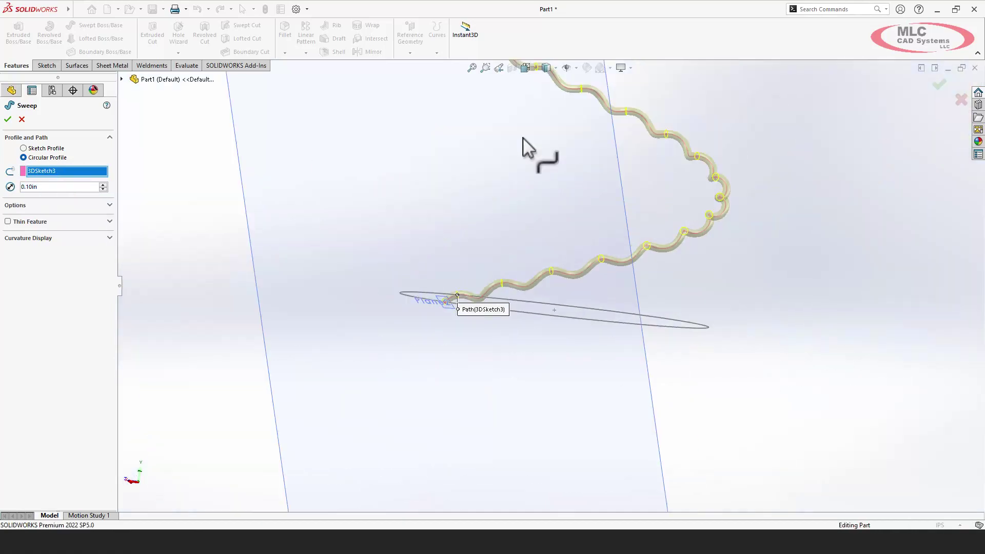
{"action": "left_click", "coordinate": [948, 88]}
{"action": "scroll", "coordinate": [773, 173], "scroll_direction": "up", "scroll_amount": 8}
{"action": "mouse_move", "coordinate": [779, 183]}
{"action": "middle_mouse_down"}
{"action": "mouse_move", "coordinate": [769, 169]}
{"action": "mouse_move", "coordinate": [774, 180]}
{"action": "mouse_move", "coordinate": [622, 413]}
{"action": "middle_mouse_up"}
{"action": "left_click", "coordinate": [32, 350]}
{"action": "scroll", "coordinate": [546, 399], "scroll_direction": "down", "scroll_amount": 12}
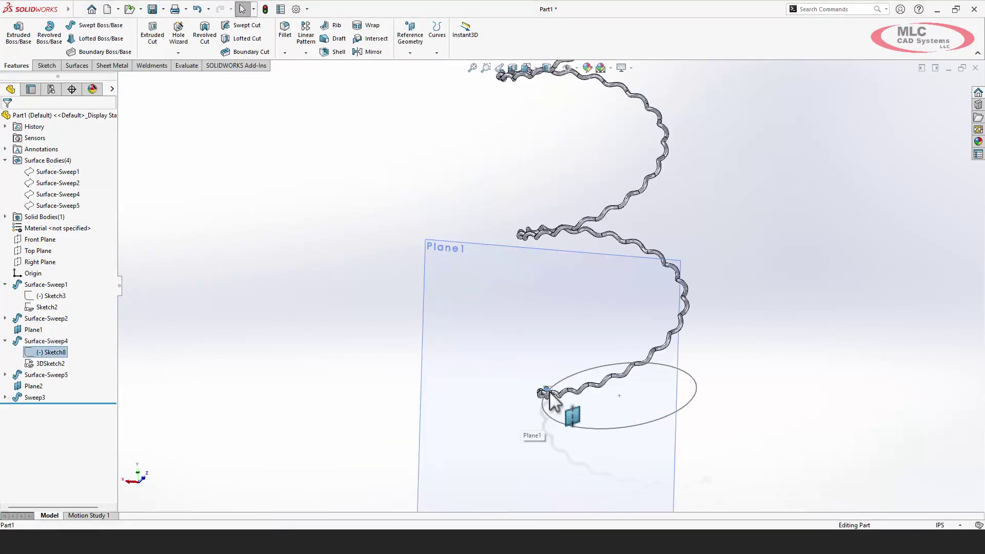
- Edit Sketch8 and draw two straight lines from the sketch origin
{"action": "left_click", "coordinate": [35, 351]}
{"action": "left_click", "coordinate": [39, 319]}
{"action": "scroll", "coordinate": [541, 285], "scroll_direction": "down", "scroll_amount": 10}
{"action": "left_click", "coordinate": [67, 25]}
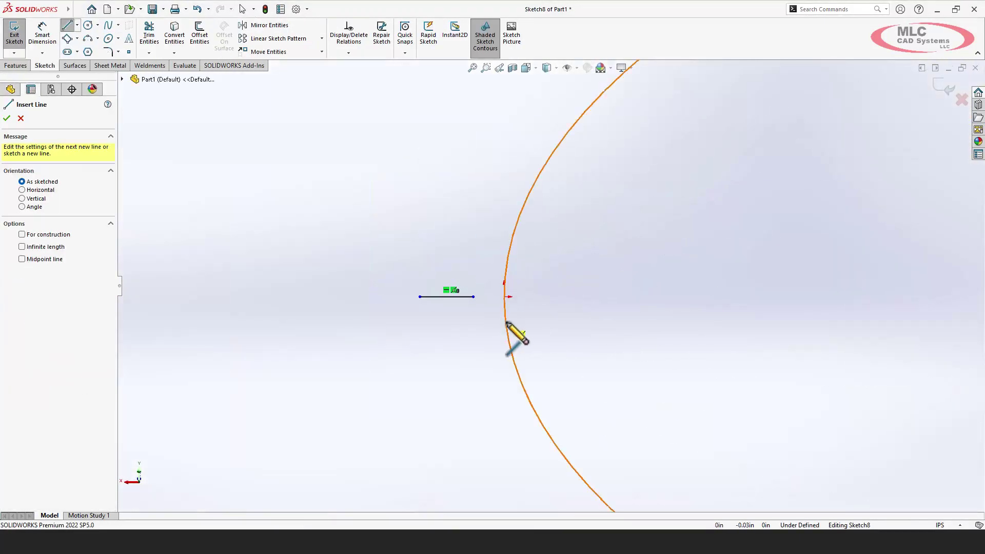
{"action": "mouse_move", "coordinate": [504, 296]}
{"action": "left_mouse_down"}
{"action": "mouse_move", "coordinate": [504, 373]}
{"action": "mouse_move", "coordinate": [584, 296]}
{"action": "left_mouse_up"}
{"action": "left_click_drag", "start_coordinate": [506, 269], "coordinate": [507, 223]}
{"action": "key", "text": "Escape"}
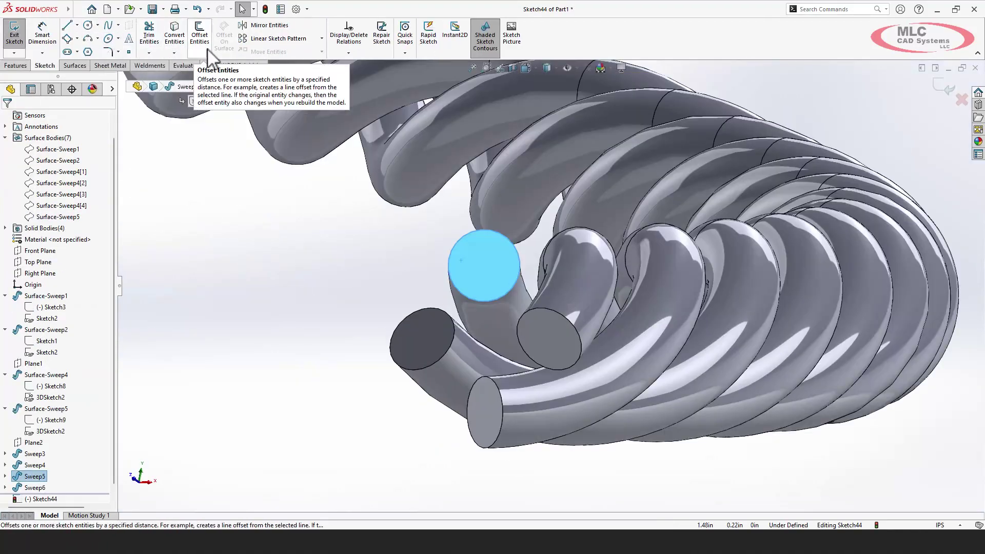
- Offset the wire-end circle inward with Reverse and extrude it as a 0.10in boss
{"action": "left_click", "coordinate": [200, 34]}
{"action": "left_click", "coordinate": [23, 171]}
{"action": "left_click", "coordinate": [7, 118]}
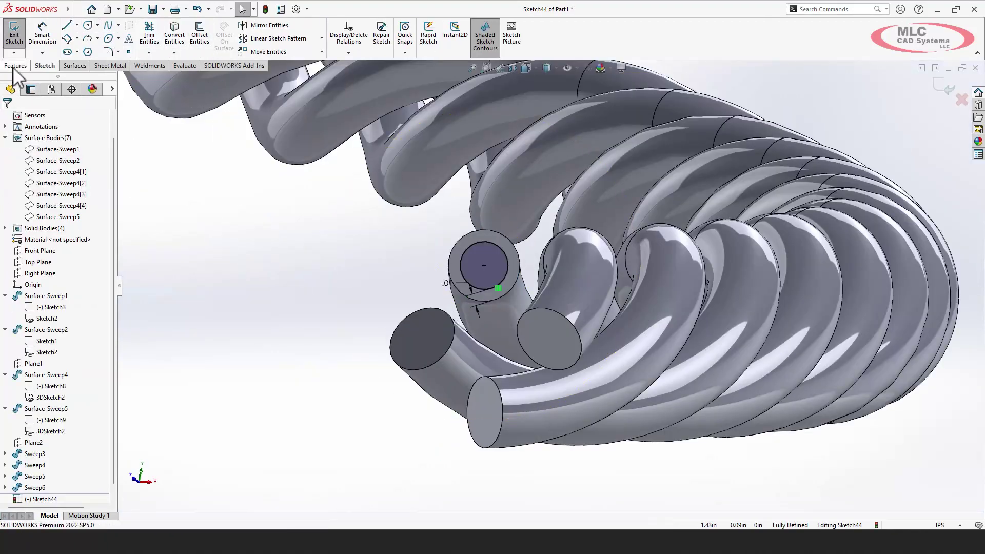
{"action": "left_click", "coordinate": [15, 66]}
{"action": "left_click", "coordinate": [18, 34]}
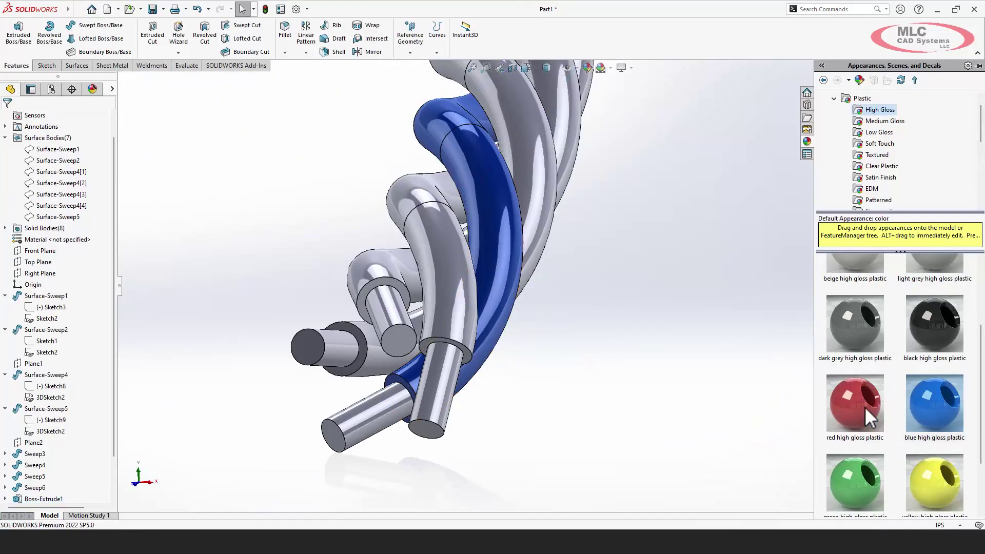
- Apply high gloss black, red and green plastic to three wires, discarding a trial yellow
{"action": "left_click_drag", "start_coordinate": [934, 323], "coordinate": [466, 273]}
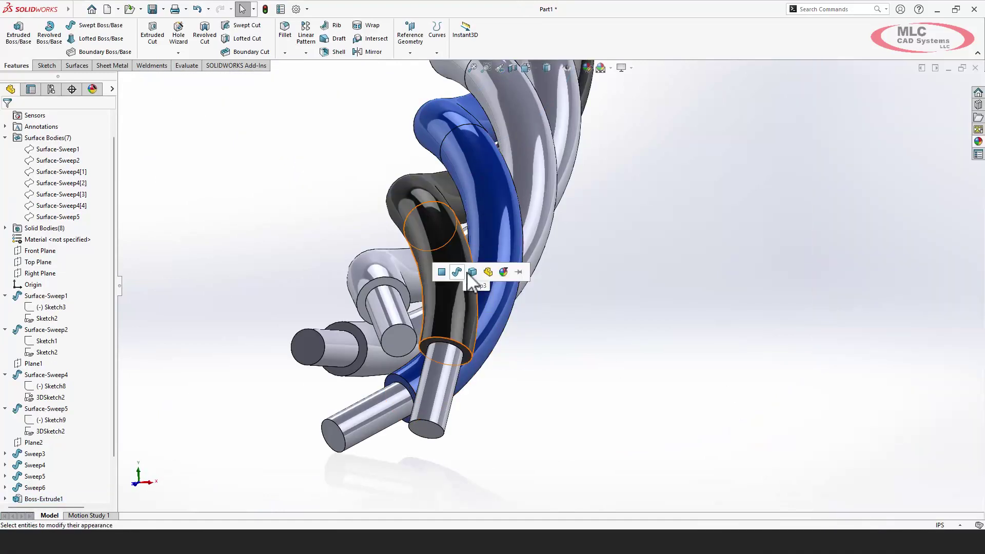
{"action": "left_click", "coordinate": [470, 273]}
{"action": "left_click", "coordinate": [978, 141]}
{"action": "left_click_drag", "start_coordinate": [855, 405], "coordinate": [403, 267]}
{"action": "left_click", "coordinate": [410, 267]}
{"action": "left_click", "coordinate": [978, 141]}
{"action": "left_click_drag", "start_coordinate": [934, 478], "coordinate": [378, 367]}
{"action": "left_click", "coordinate": [977, 141]}
{"action": "left_click_drag", "start_coordinate": [853, 478], "coordinate": [378, 367]}
{"action": "left_click", "coordinate": [387, 368]}
- Apply Metal > Copper > polished copper to the protruding conductor rods
{"action": "left_click", "coordinate": [978, 141]}
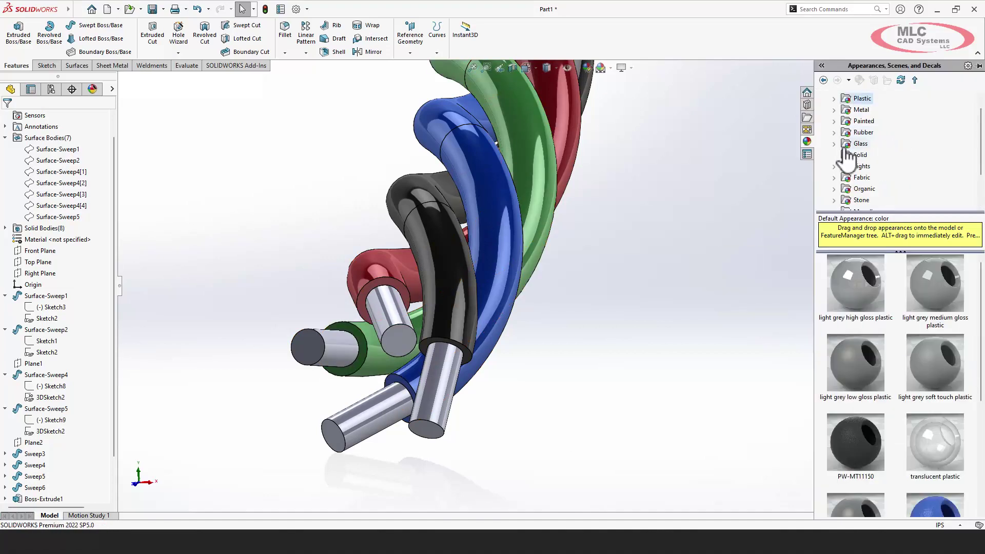
{"action": "left_click", "coordinate": [834, 110]}
{"action": "left_click", "coordinate": [873, 167]}
{"action": "left_click_drag", "start_coordinate": [858, 284], "coordinate": [435, 382]}
{"action": "left_click", "coordinate": [445, 382]}
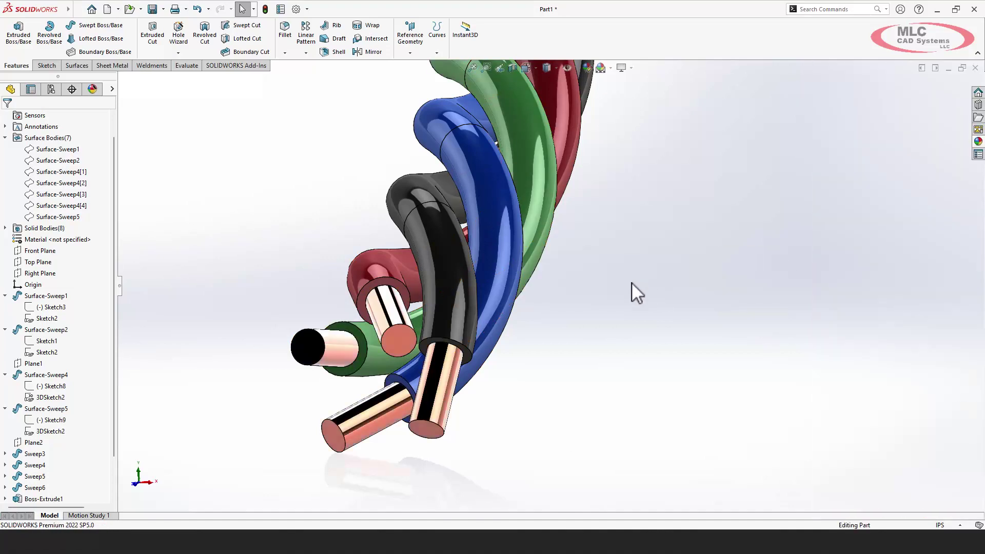